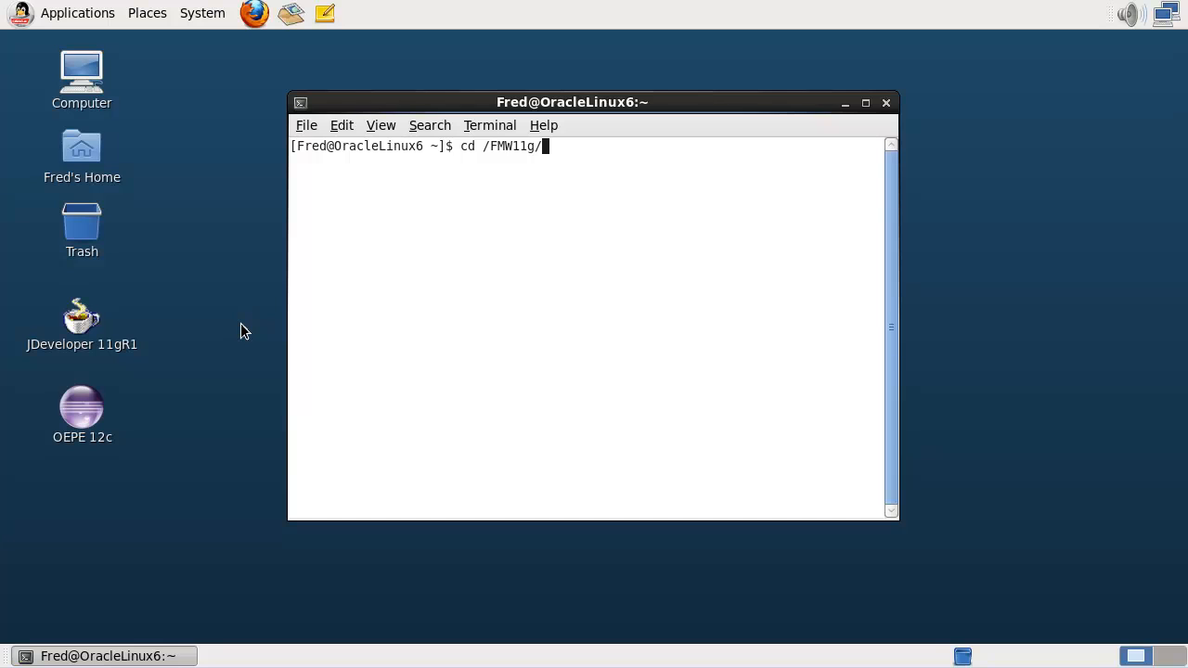
- In the /FMW11g folder, list the WebLogic installer jar files with ls wls*
key("Return")
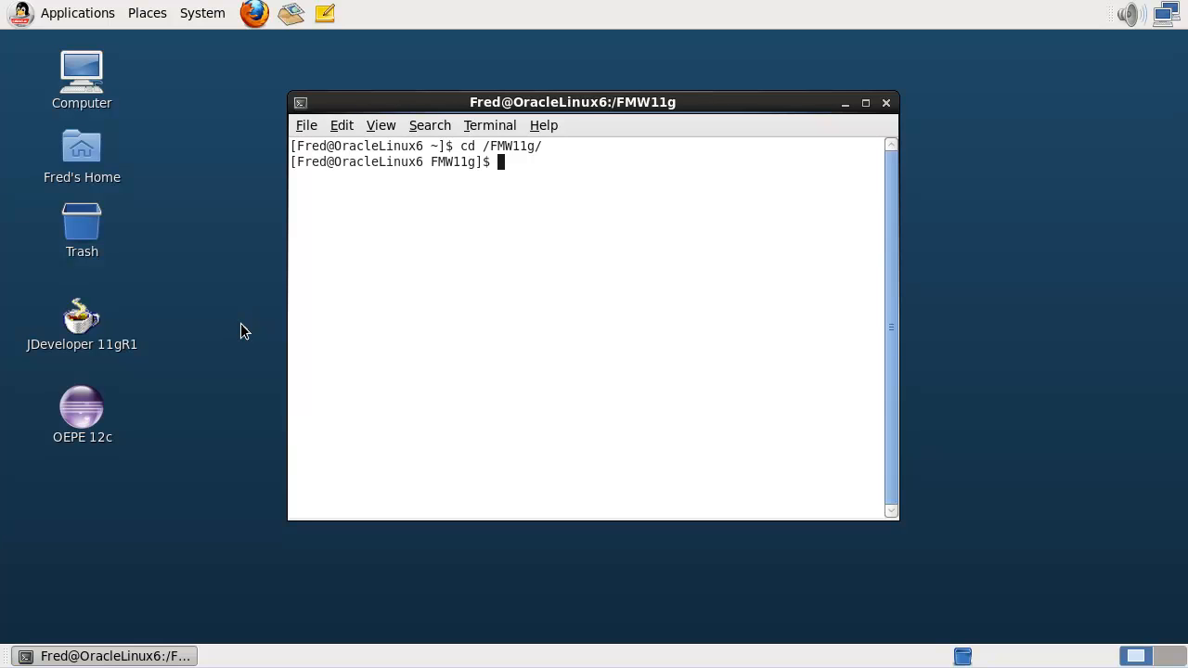
type("ls wls*")
key("Return")
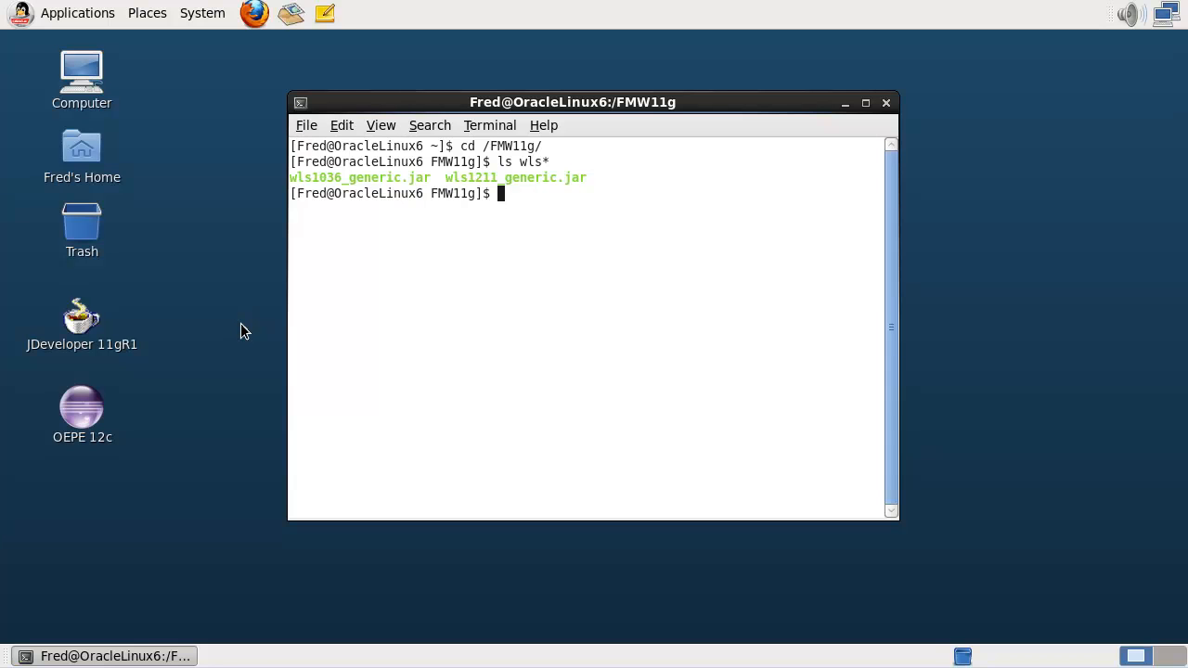
- Run wls1036_generic.jar with /java64/jdk1.6.0_38/bin/java to start the WebLogic 10.3.6.0 installer
type("/java64/jdk1.6")
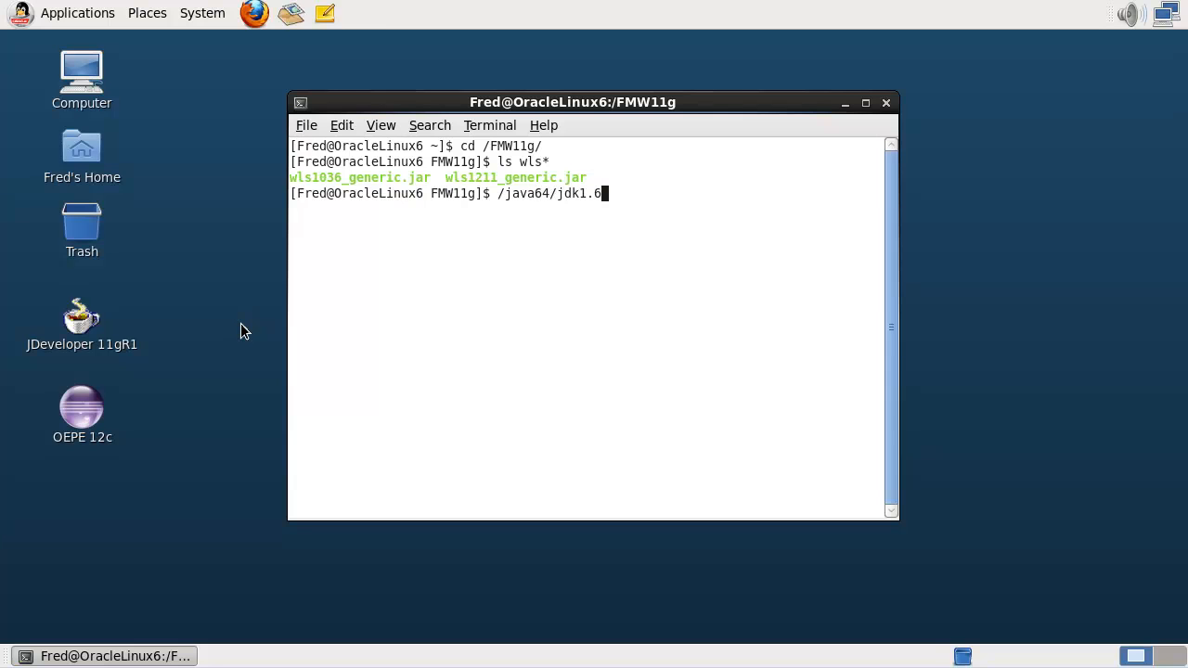
key("Tab")
type("bin/java -jar ")
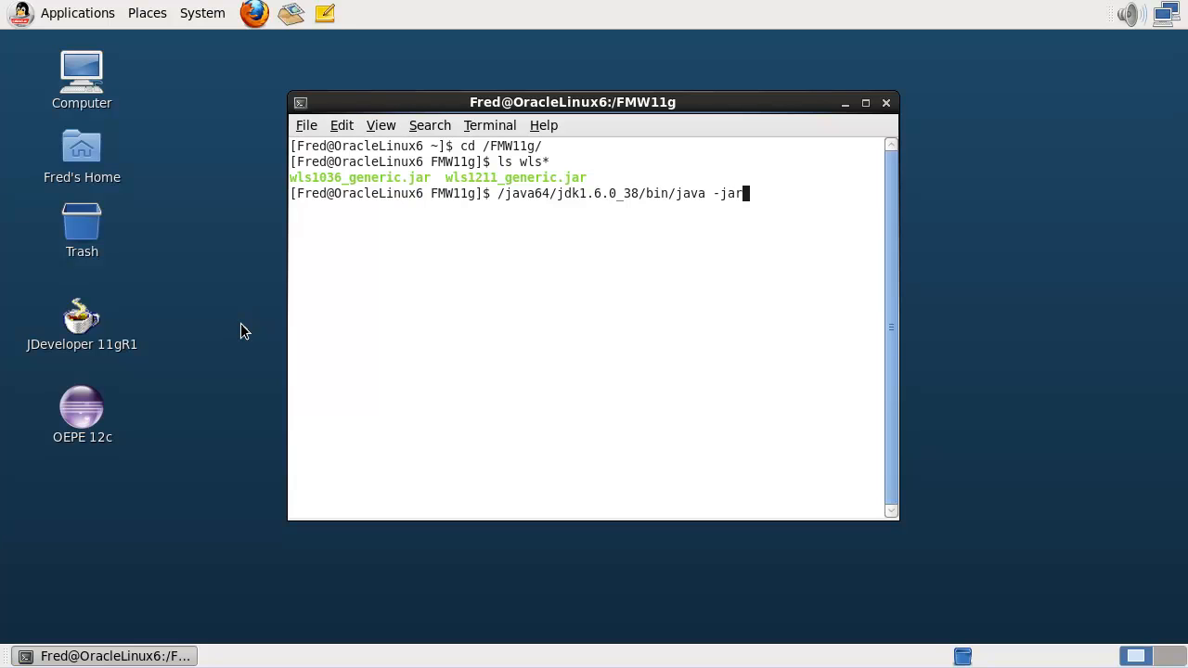
type("wls10")
key("Tab")
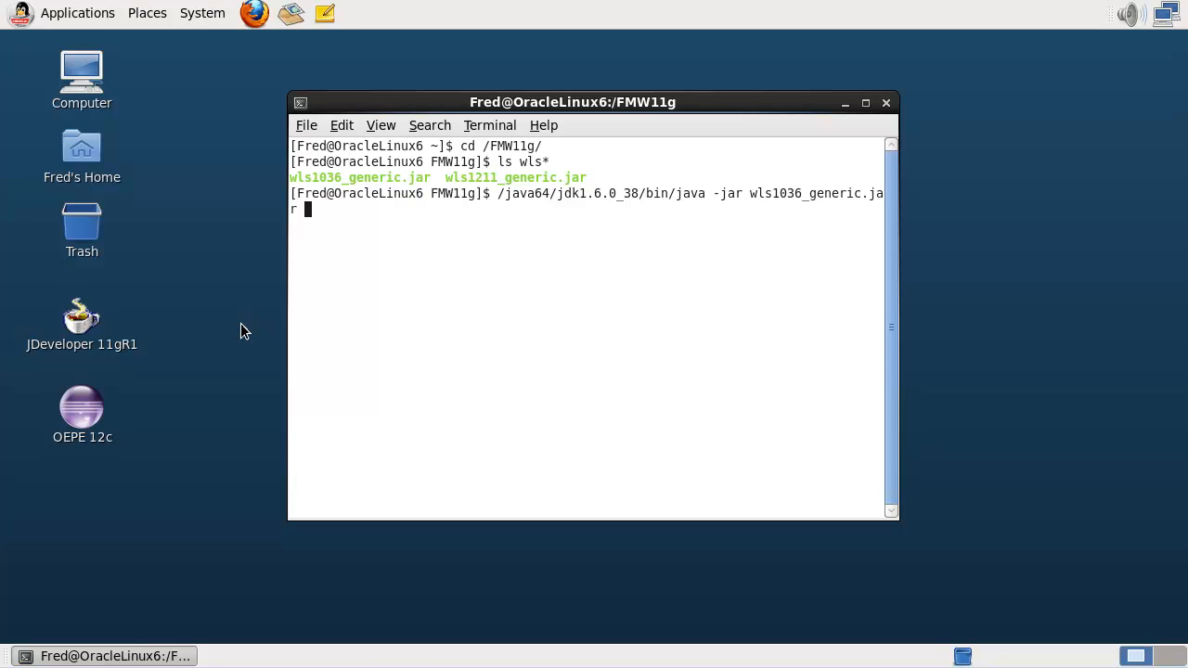
key("Return")
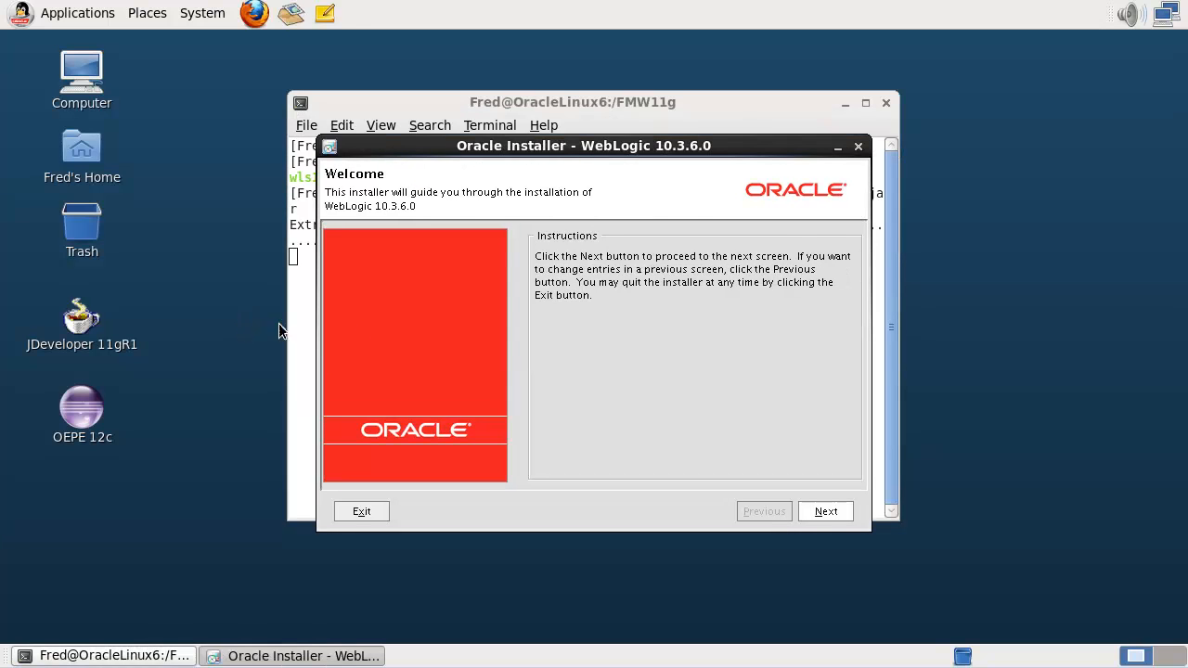
- Create a new Middleware Home at /Oracle/WLS1036, replacing Middleware11116 in the suggested path
left_click(824, 511)
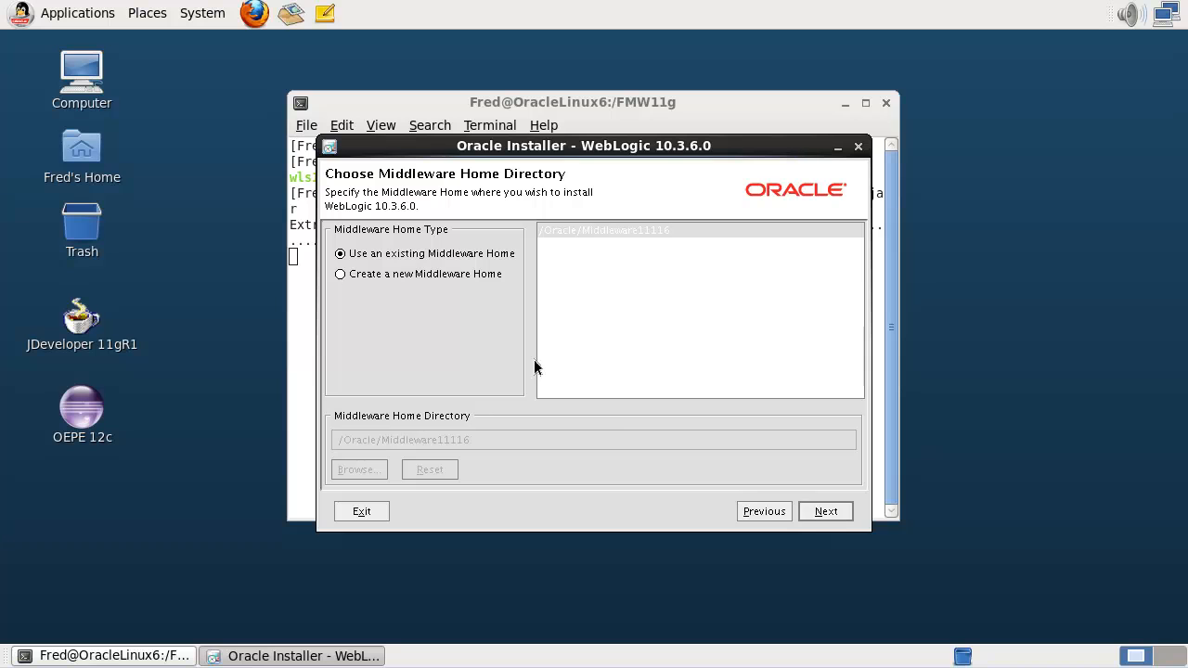
left_click(479, 273)
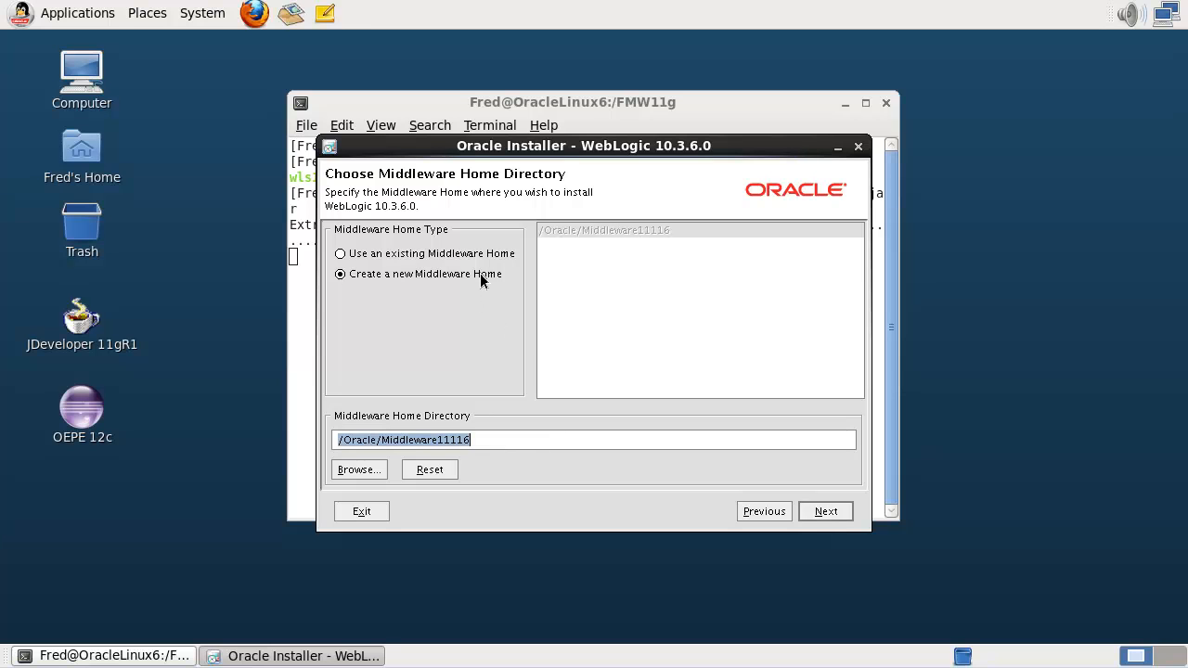
left_click(485, 443)
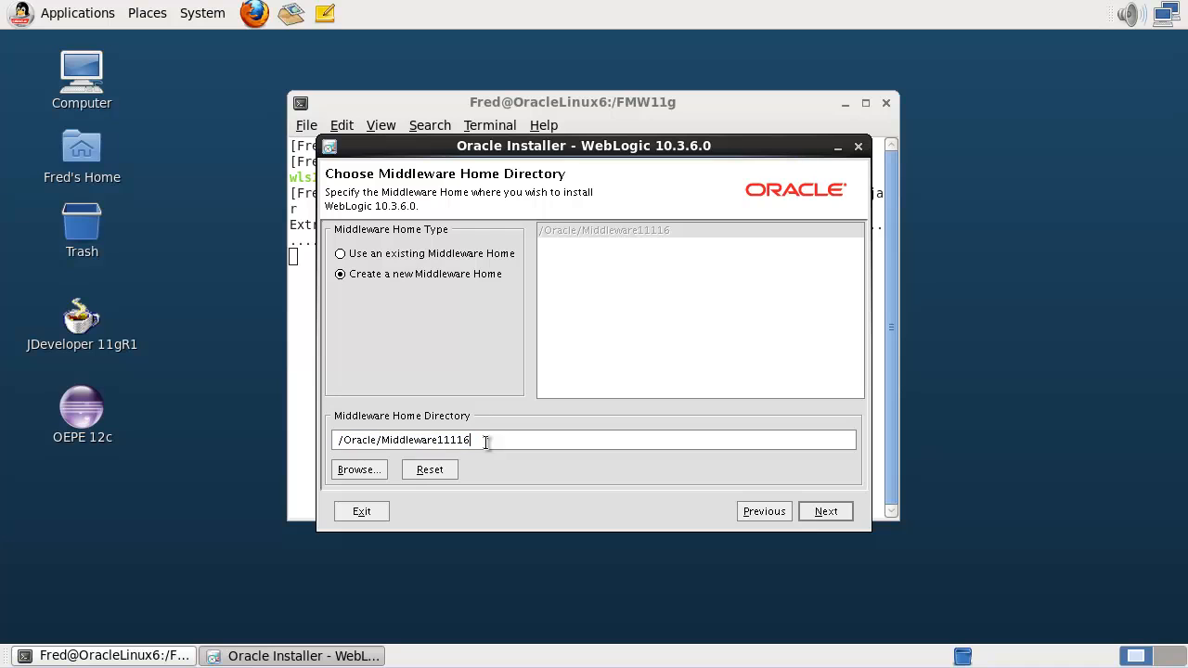
double_click(485, 443)
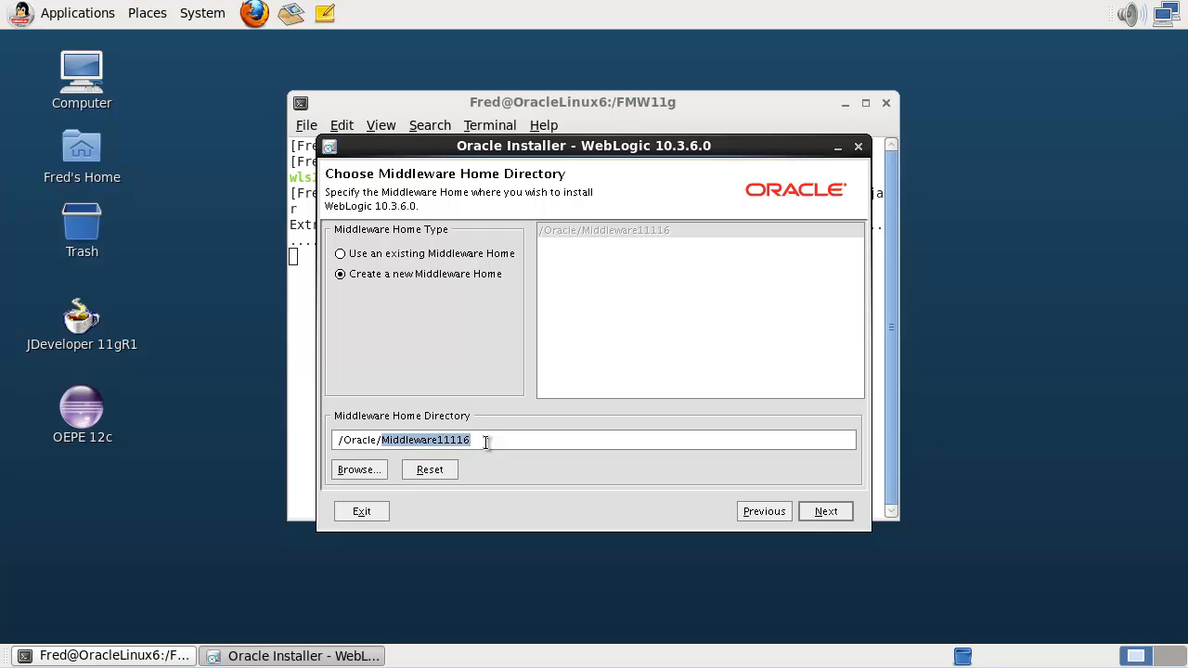
type("WL")
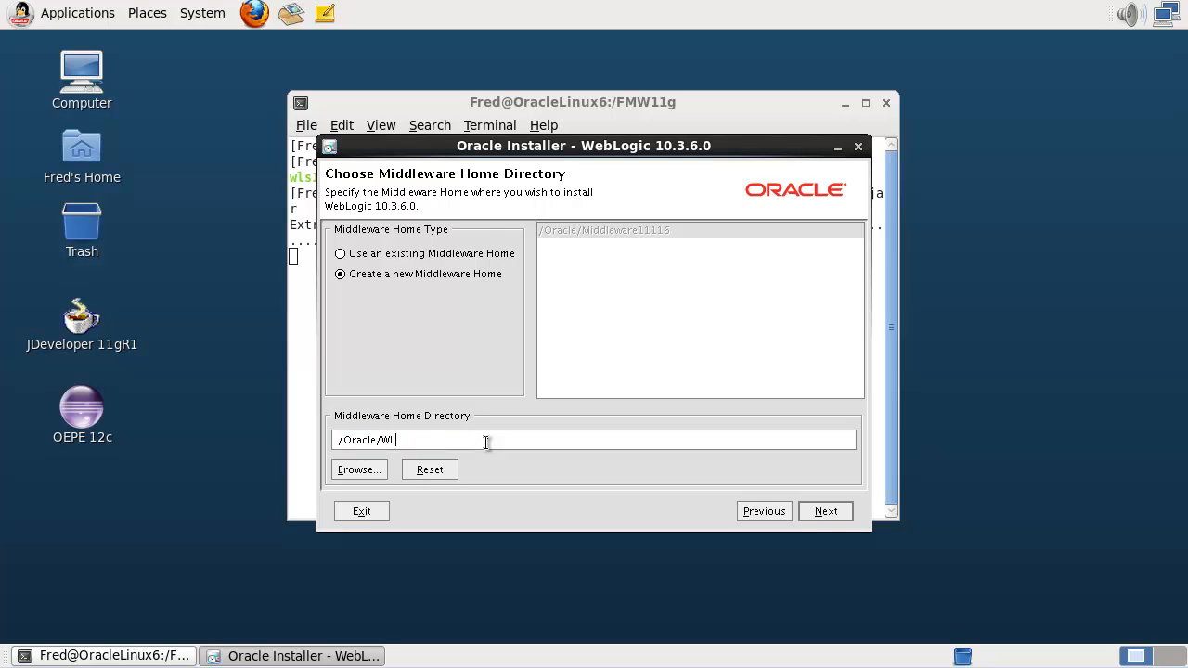
type("S1036")
left_click(823, 514)
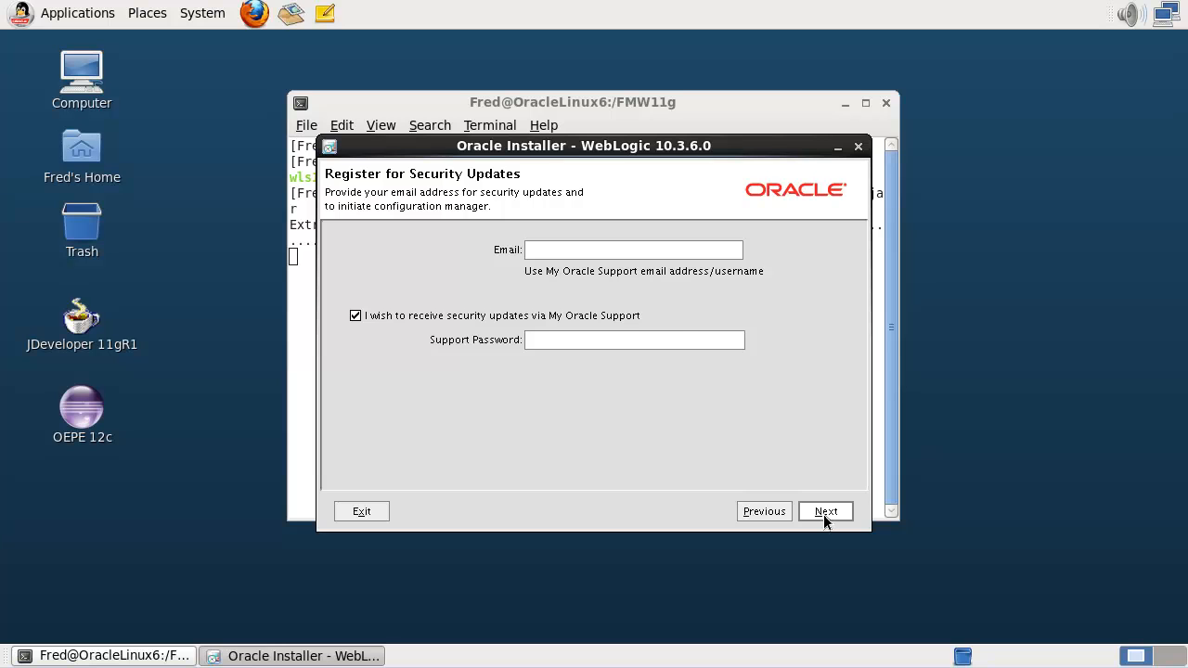
- Decline security-update registration with no e-mail, confirm twice, and choose to remain uninformed
left_click(823, 513)
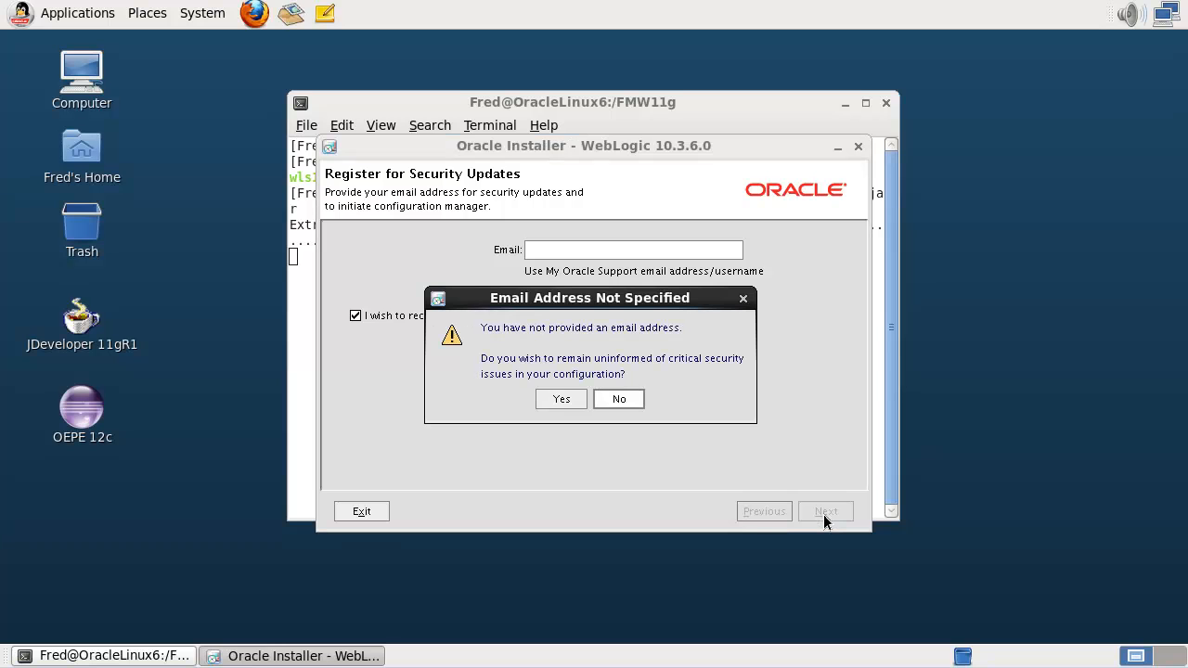
left_click(562, 399)
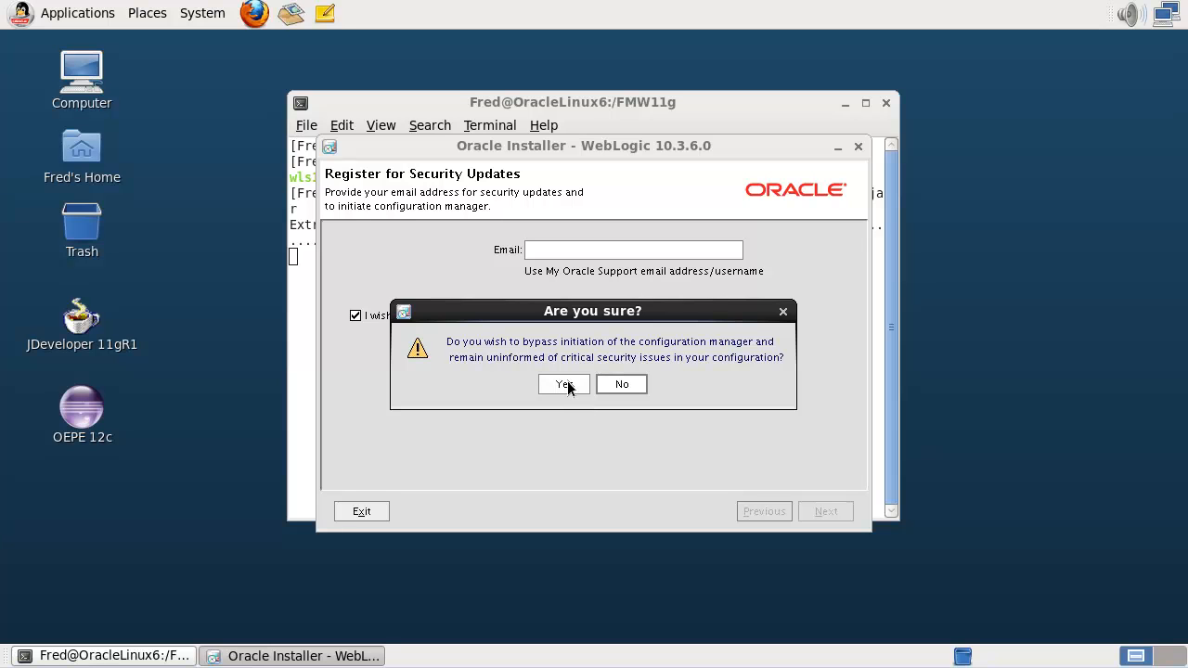
left_click(565, 385)
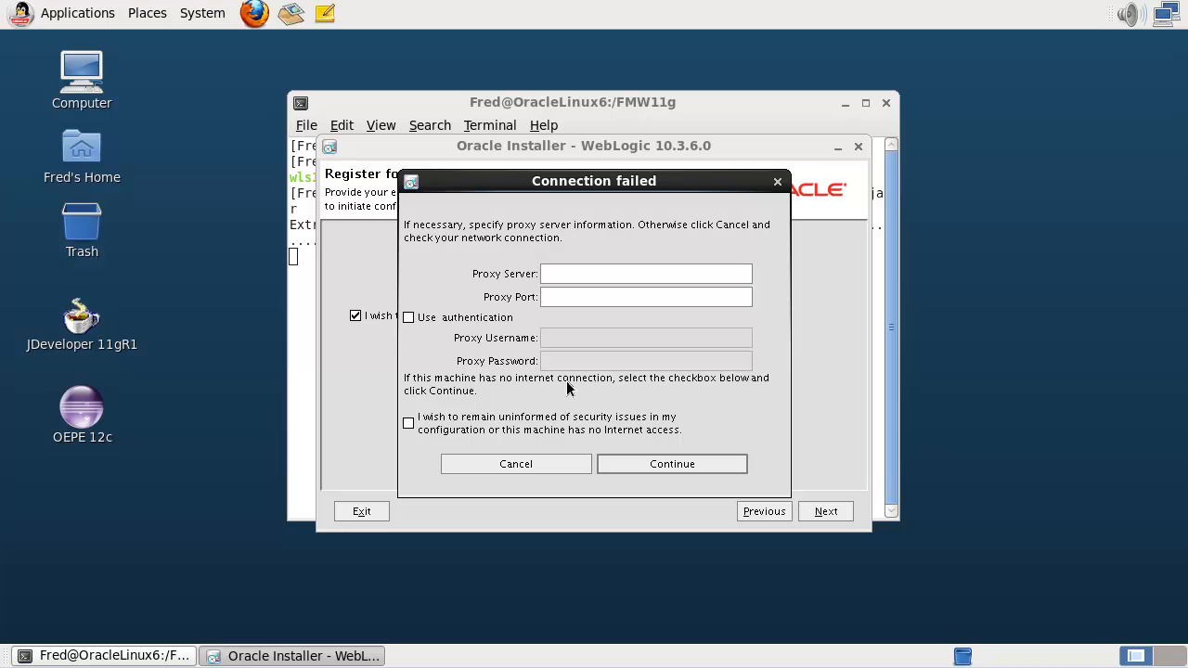
left_click(408, 423)
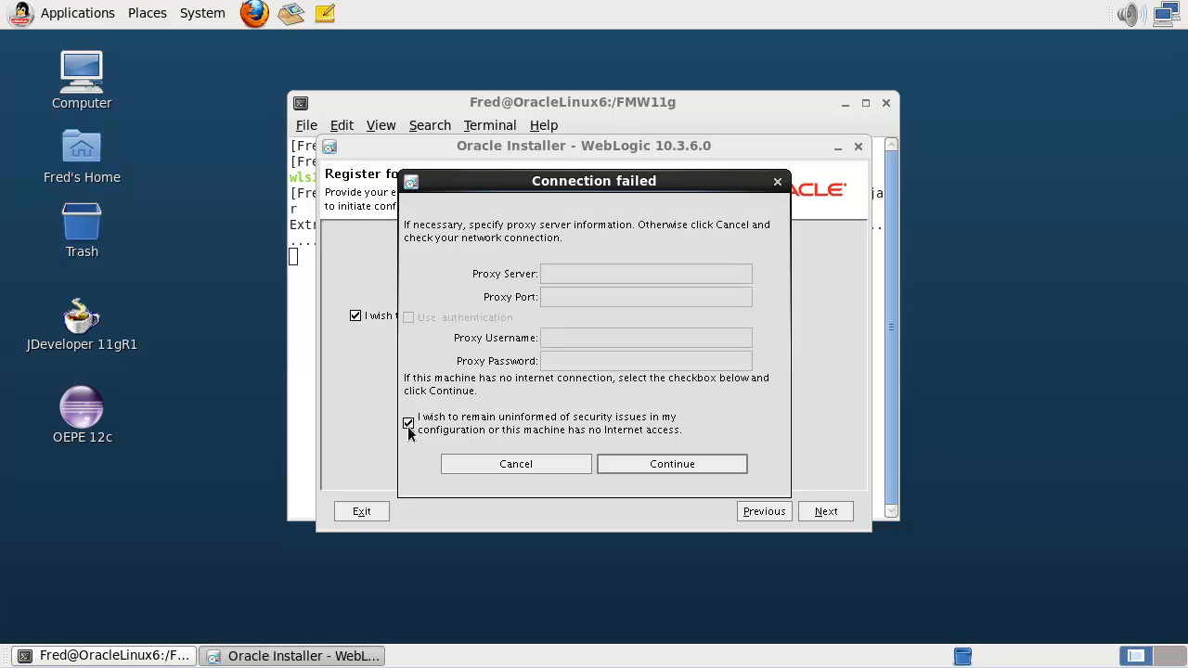
left_click(659, 462)
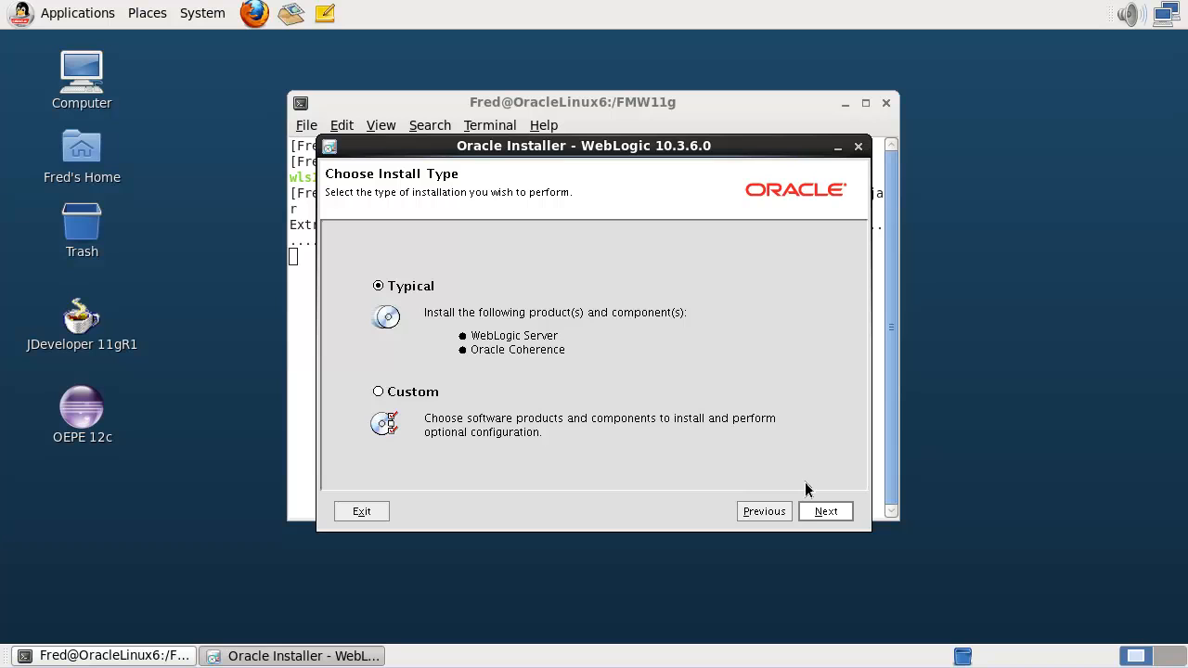
- Keep the Typical install, the local Sun SDK 1.6.0_38 and the default product directories
left_click(816, 511)
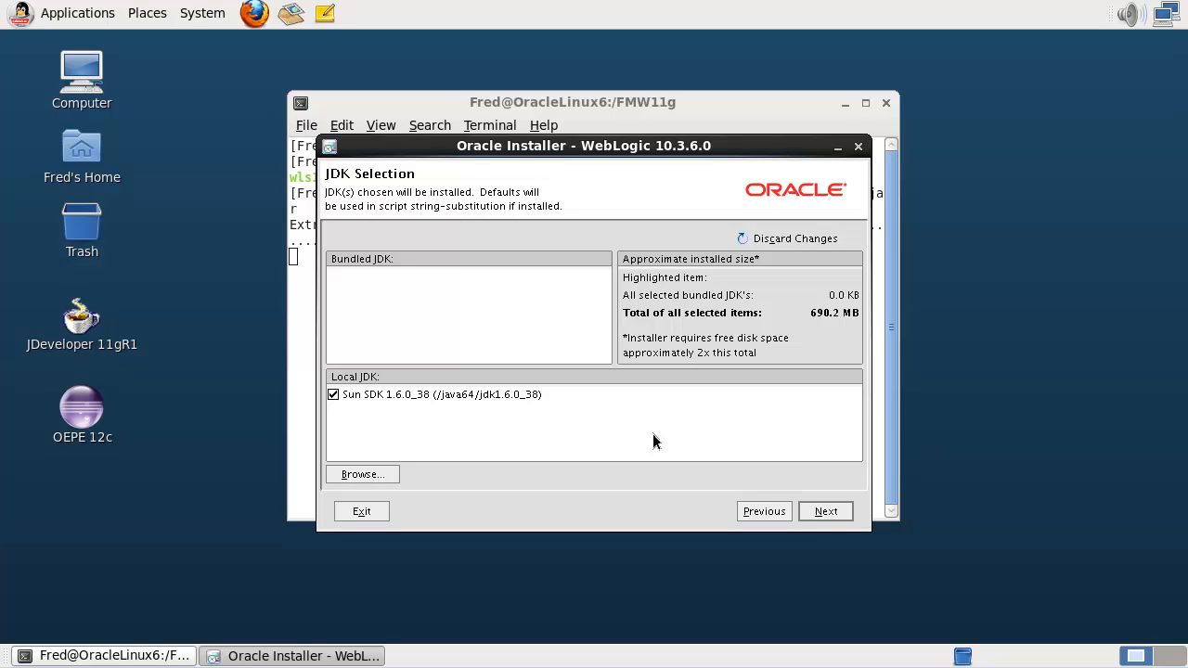
left_click(831, 510)
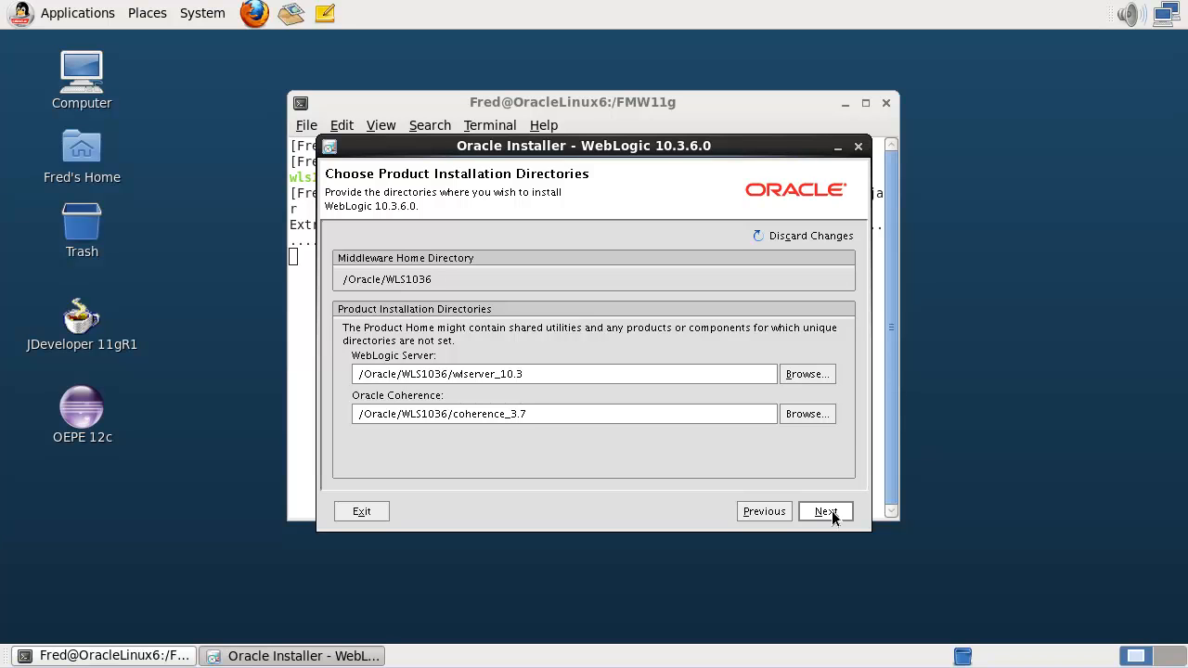
left_click(832, 510)
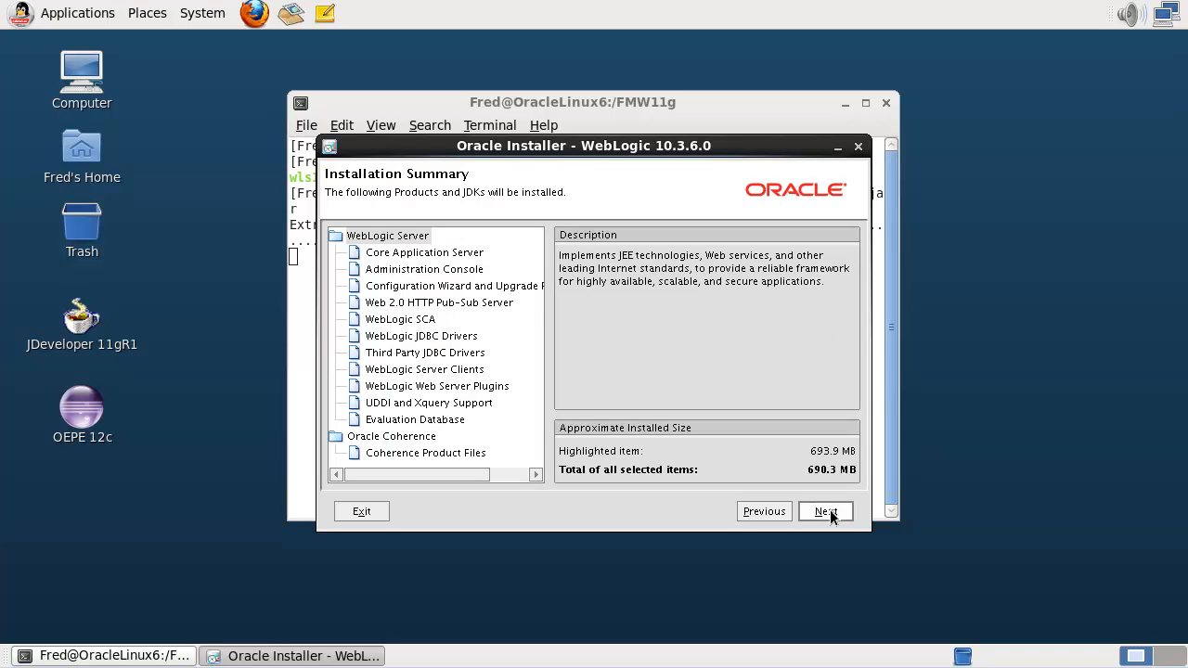
- Start the 690.3 MB WebLogic Server and Coherence installation from the summary
left_click(829, 509)
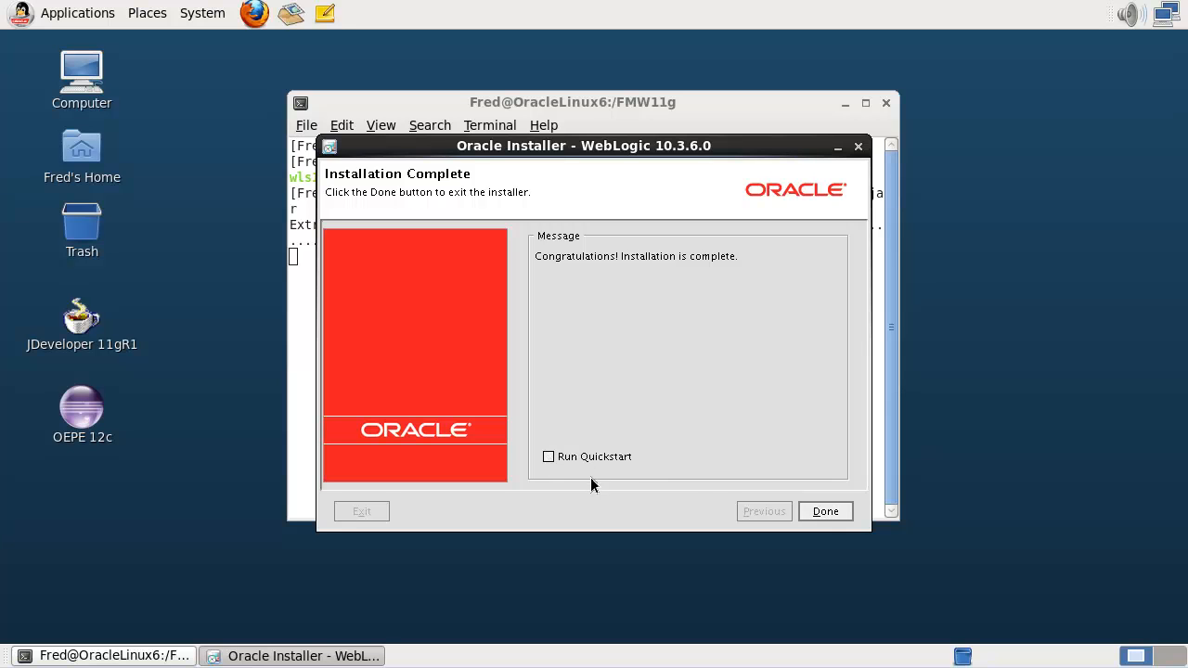
- Close the finished WebLogic installer from the Installation Complete page
left_click(826, 511)
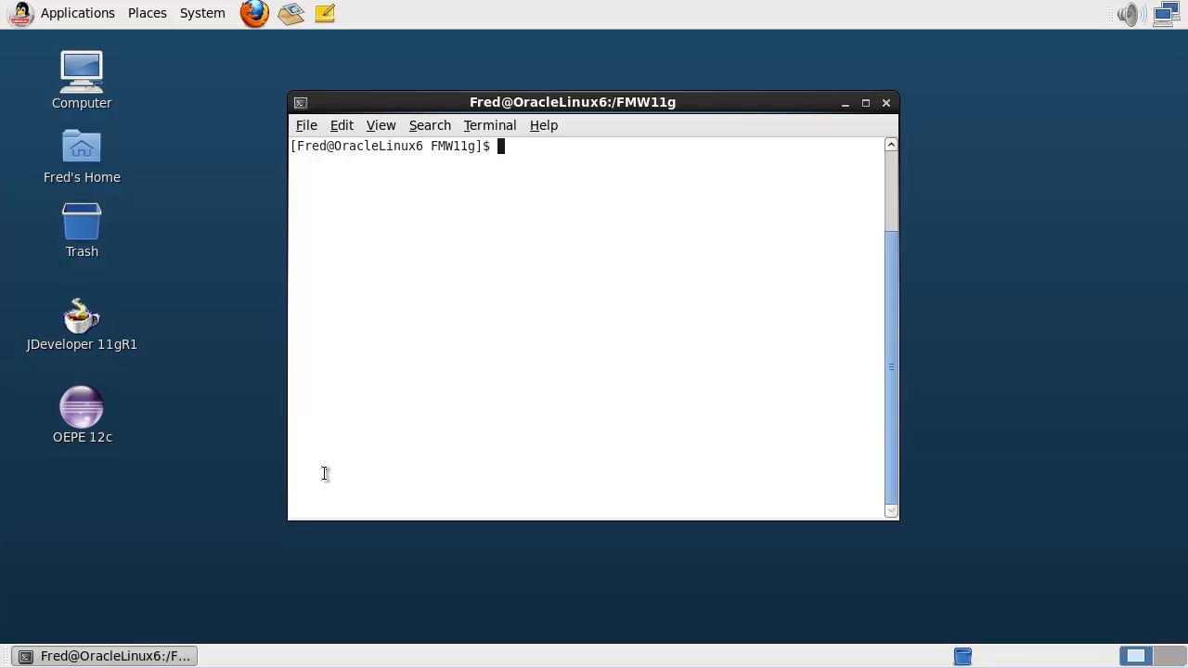
- List the appdev downloads, then enter ofm_appdev_generic_11.1.1.6.0_disk1_1of1/Disk1 and list its files
type("ls *appdev*")
key("Return")
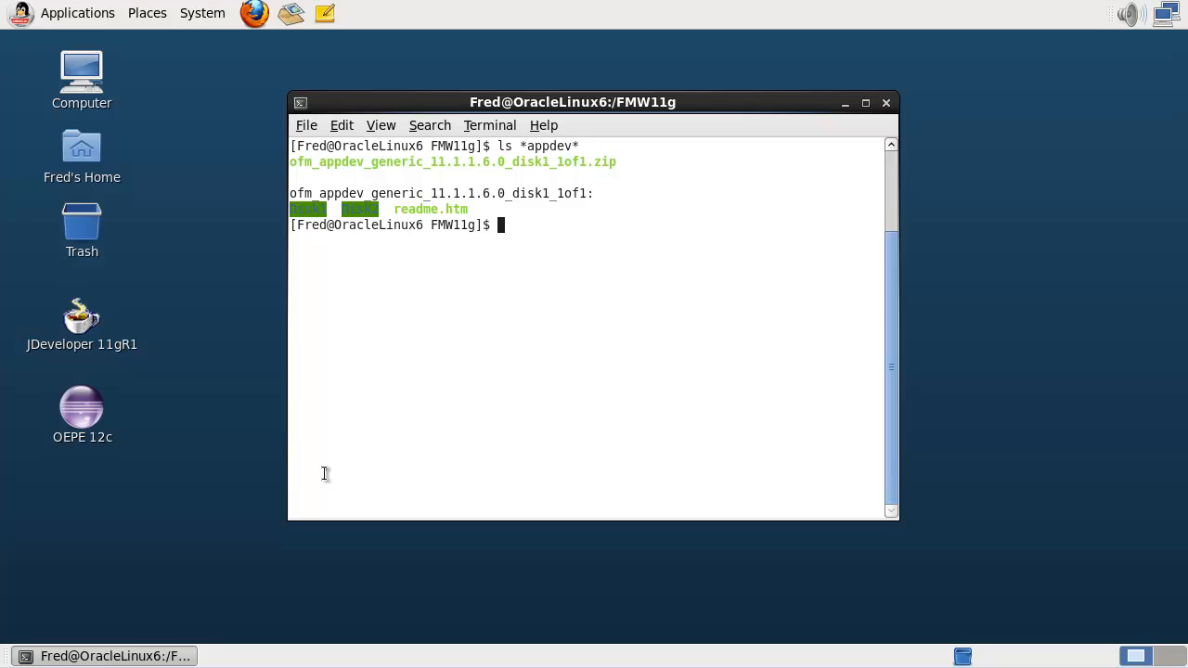
type("cd ofm_app")
key("Tab")
type("/Disk1")
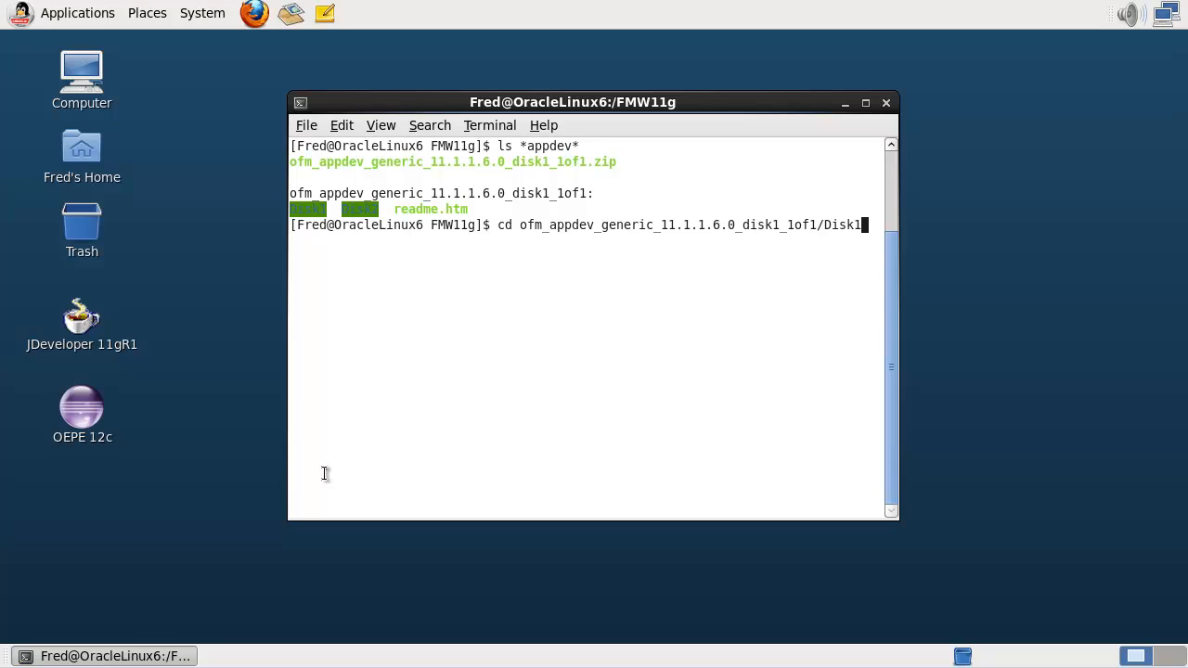
key("Return")
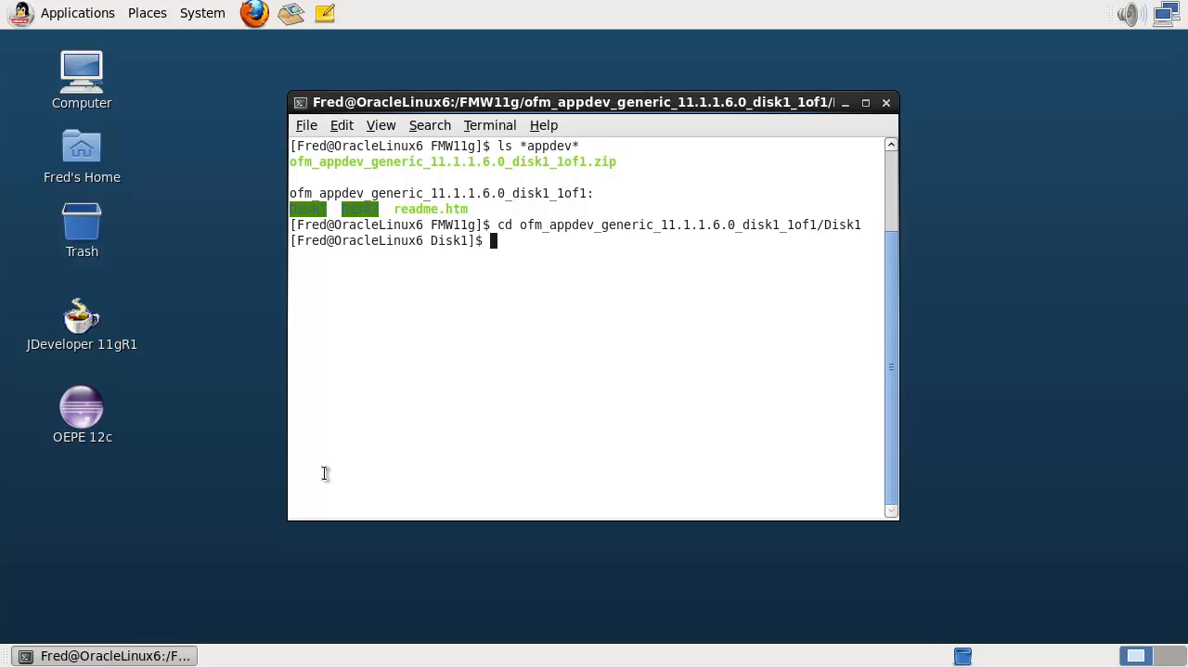
type("ls")
key("Return")
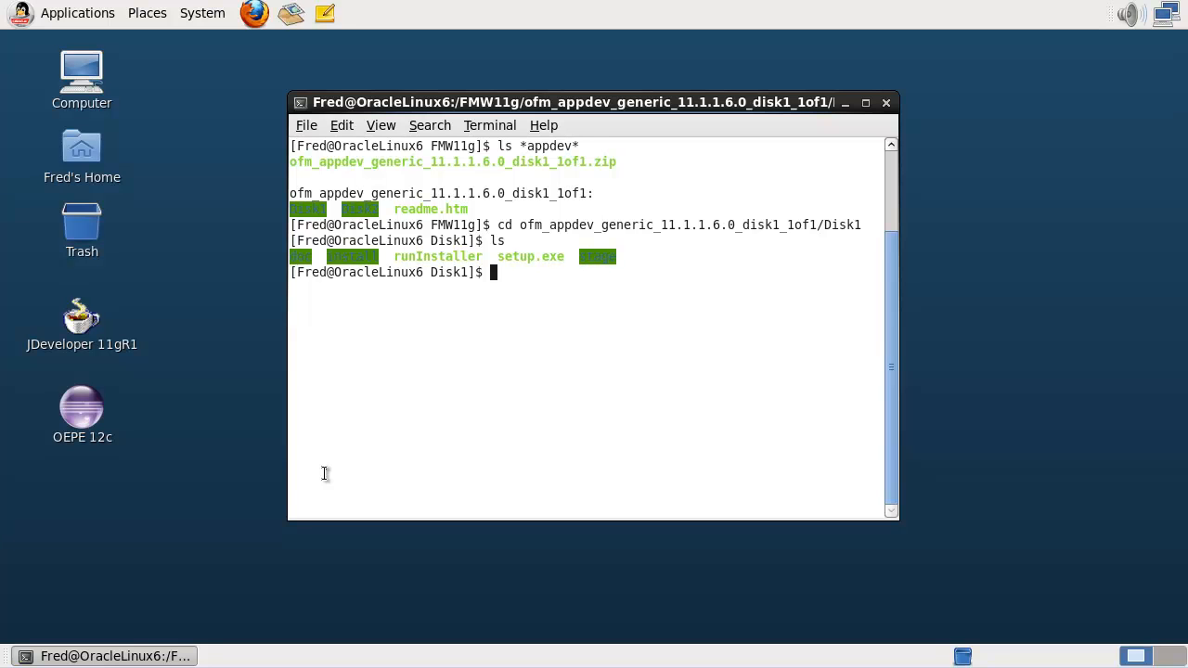
- Prepare ./runInstaller -jreLoc /java64/jdk1.6.0_38/jre at the prompt
type("./runInstaller -jreLoc")
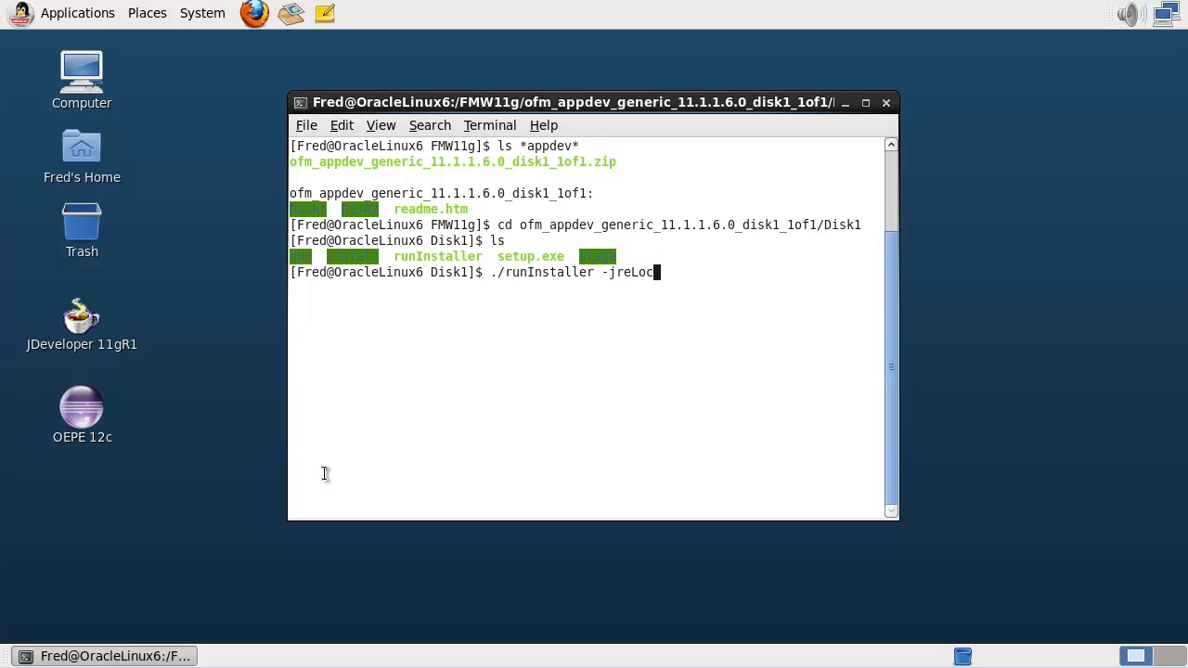
type(" /java64/jdk1.6")
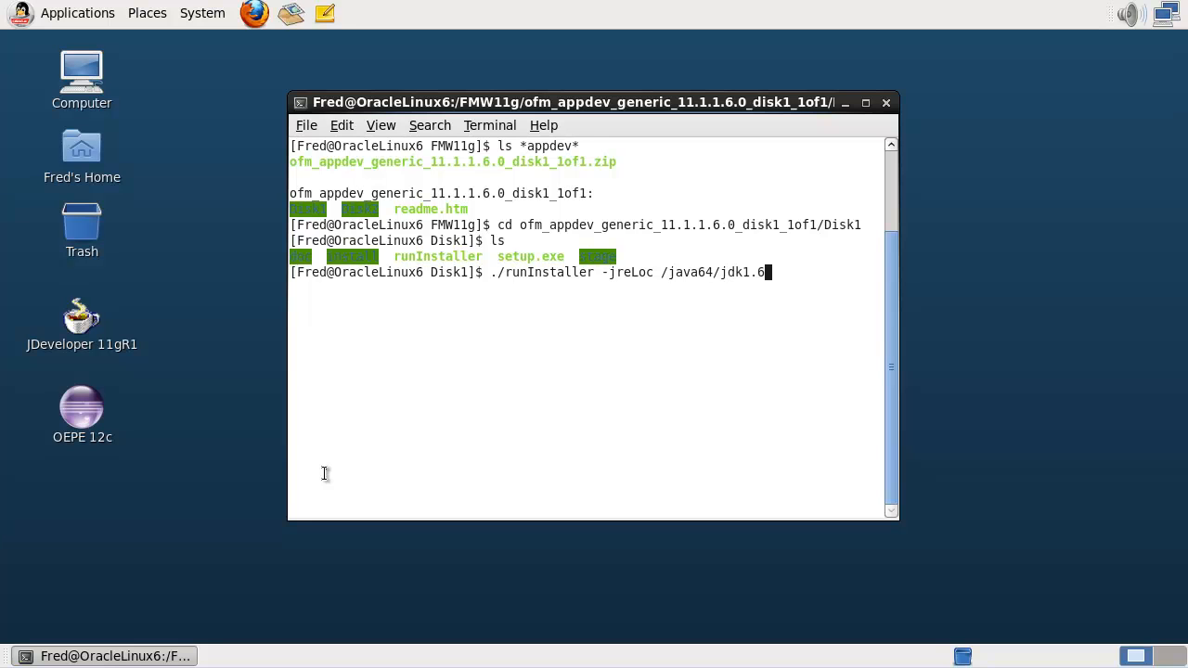
key("Tab")
type("jre")
- Launch runInstaller and set the inventory directory to /Oracle/oraInventory
key("Return")
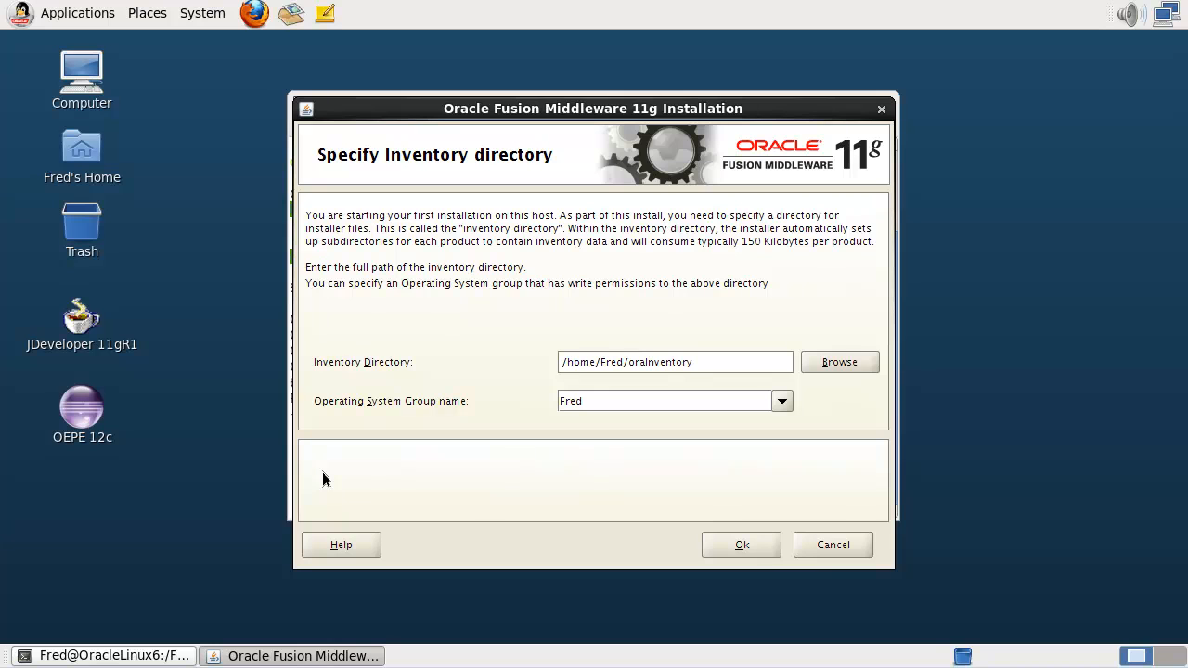
triple_click(625, 361)
key("Left")
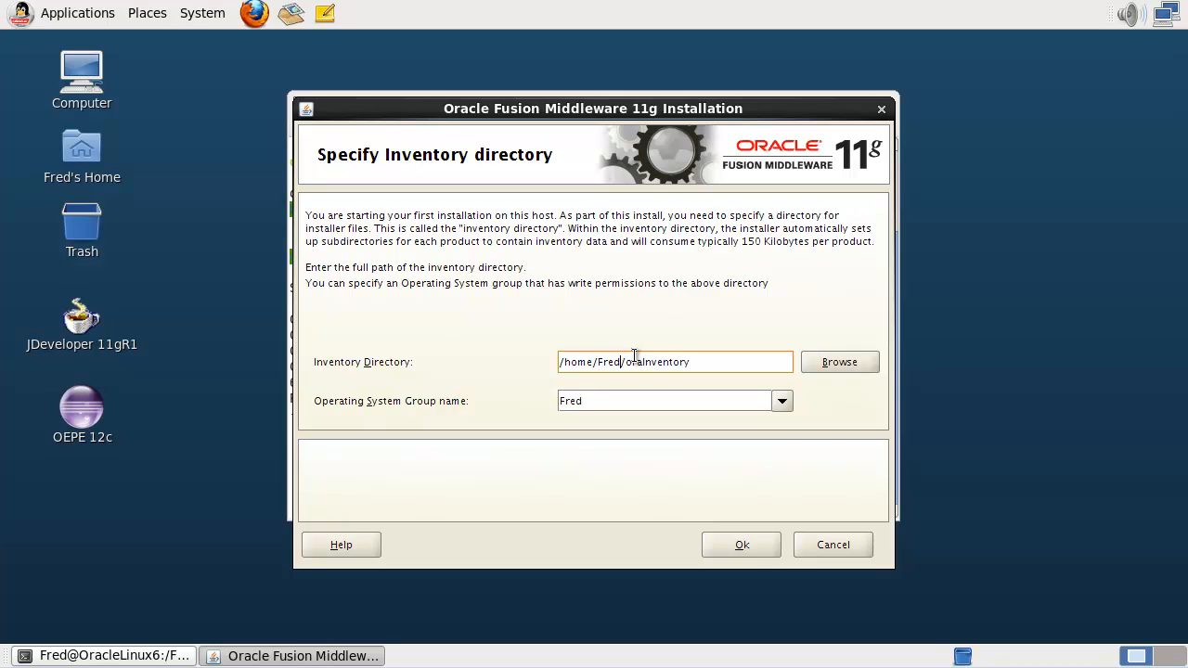
key("shift+Left")
key("shift+Left")
key("shift+Left")
key("shift+Left")
key("shift+Left")
key("shift+Left")
key("shift+Left")
key("shift+Left")
key("shift+Left")
key("shift+Left")
type("/Oracle")
left_click(730, 546)
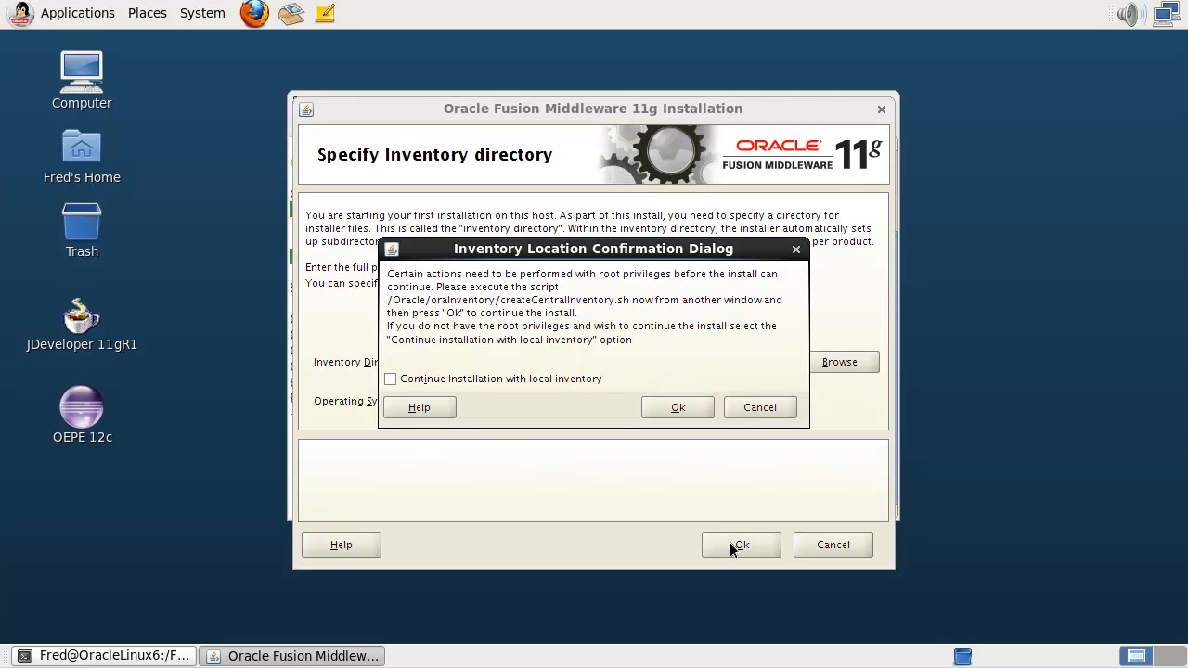
- Choose 'Continue Installation with local inventory' and confirm the dialog
left_click(537, 380)
left_click(678, 407)
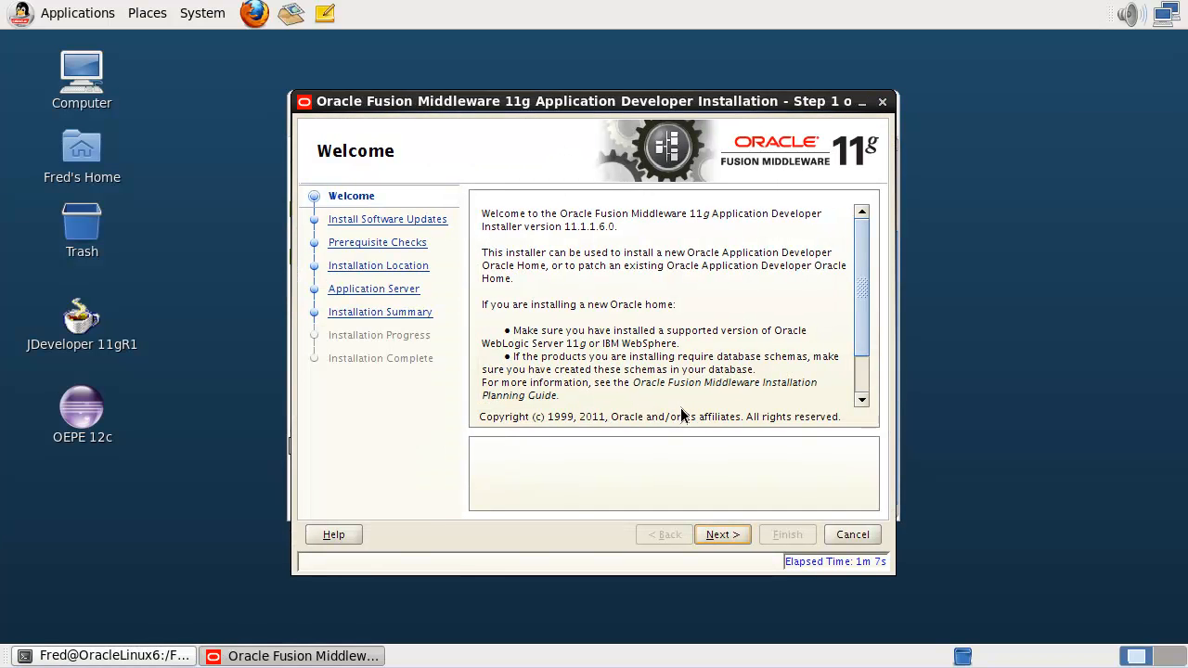
- Pass the Welcome step, select Skip Software Updates, and run the Prerequisite Checks
left_click(720, 535)
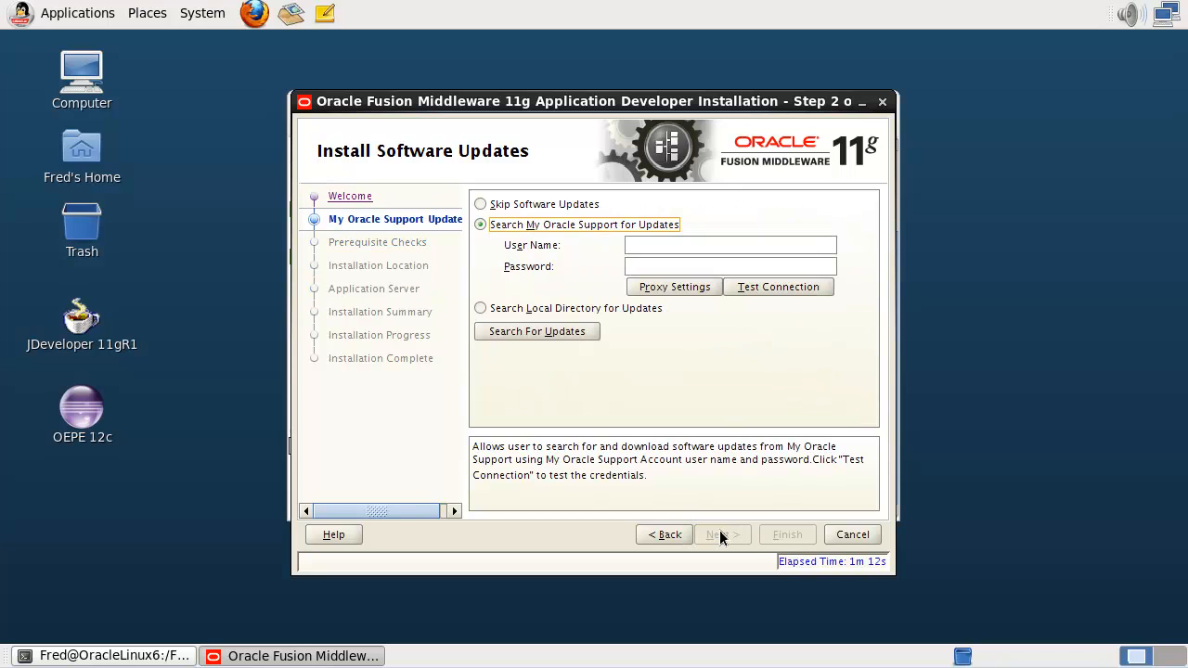
left_click(574, 204)
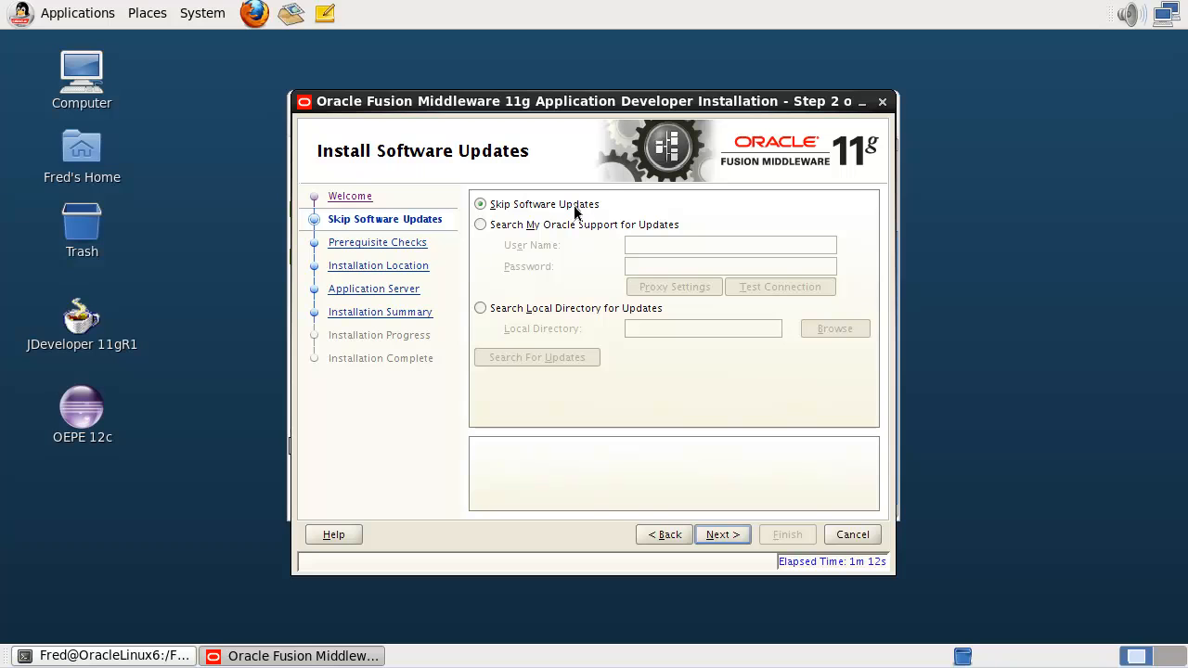
left_click(726, 535)
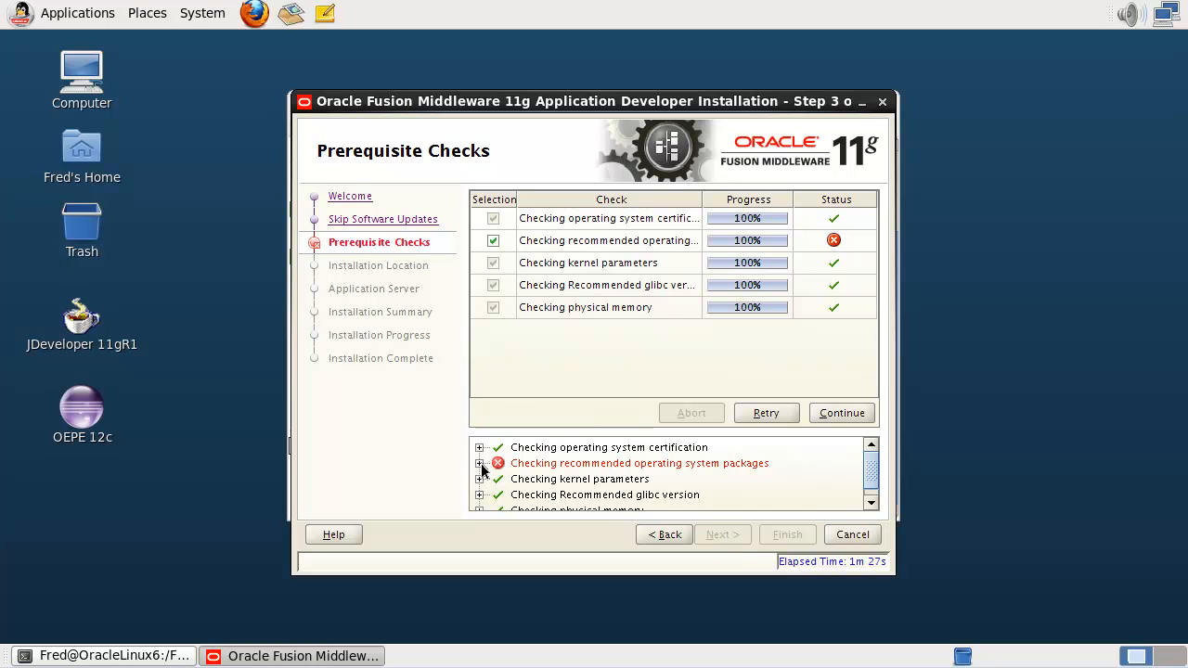
- Review the failed operating system packages check, then continue past the prerequisite checks
left_click(479, 463)
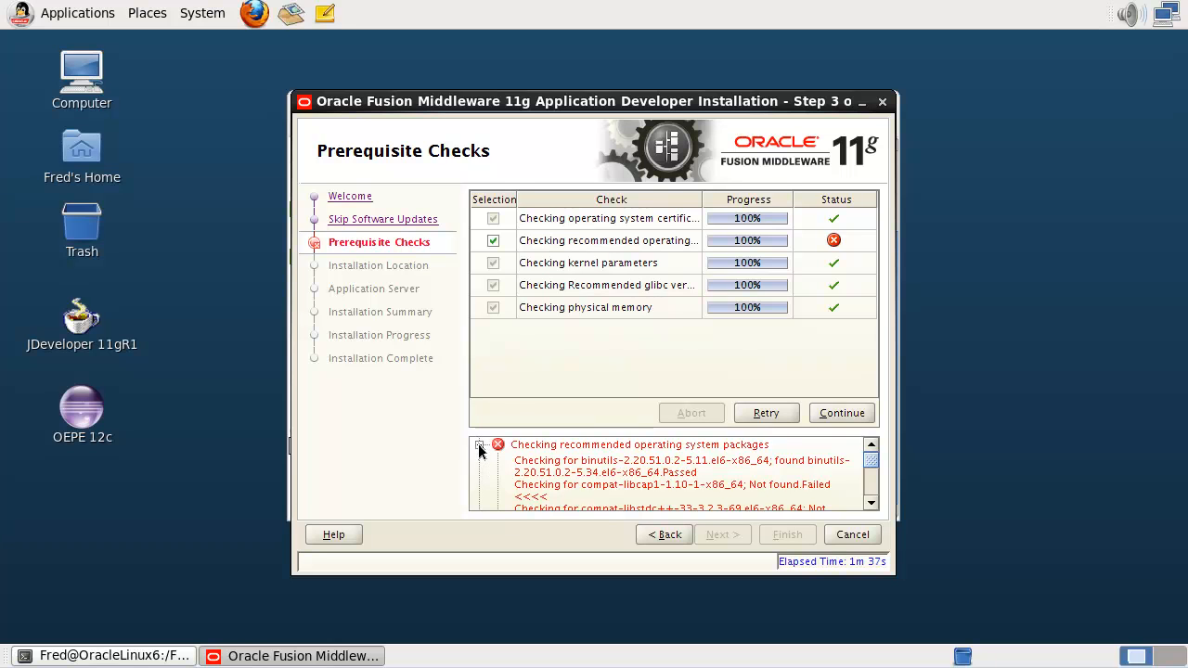
left_click(479, 447)
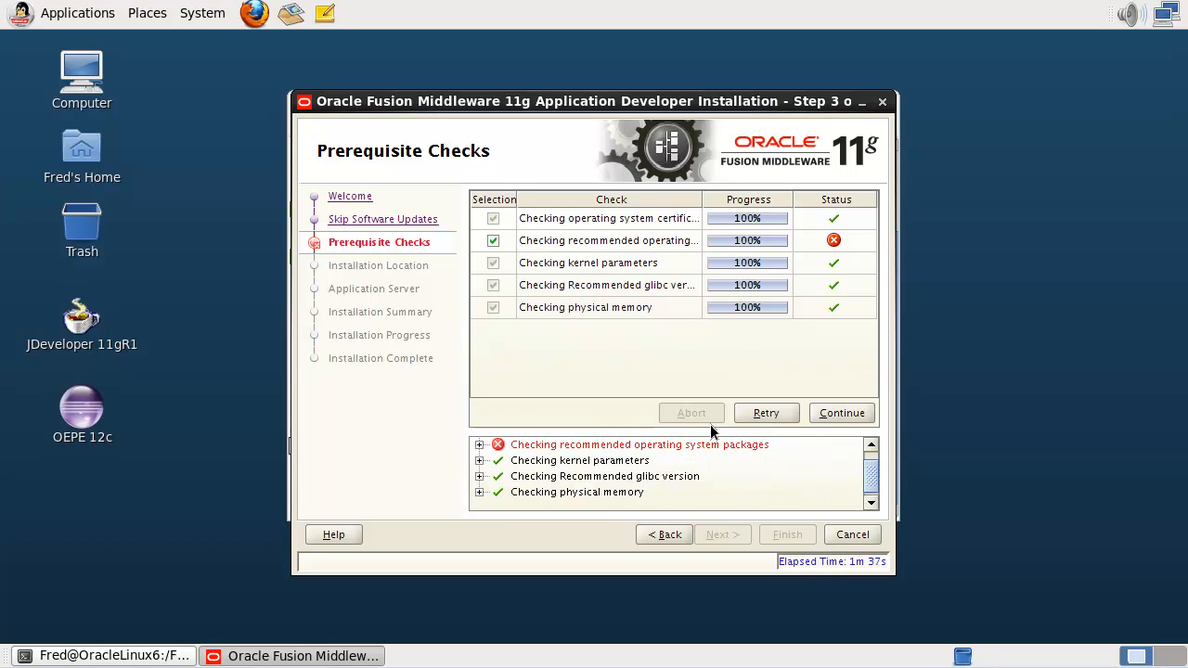
left_click(867, 416)
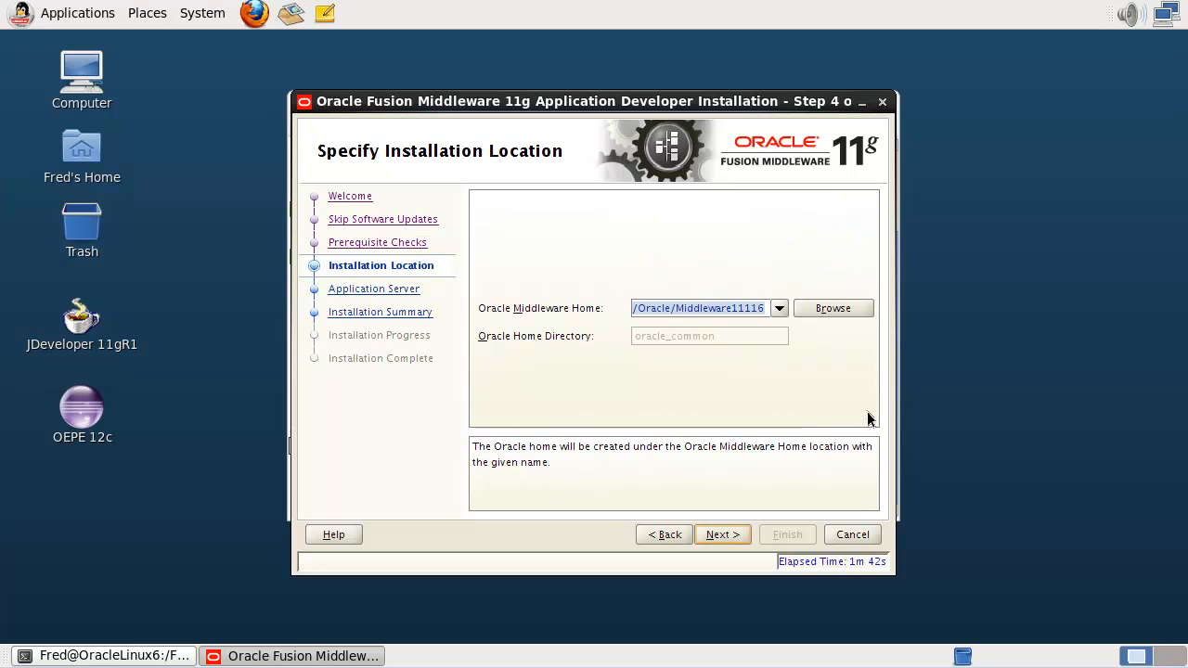
- Choose /Oracle/WLS1036 as the Middleware Home and keep WebLogic Server as the application server
left_click(779, 308)
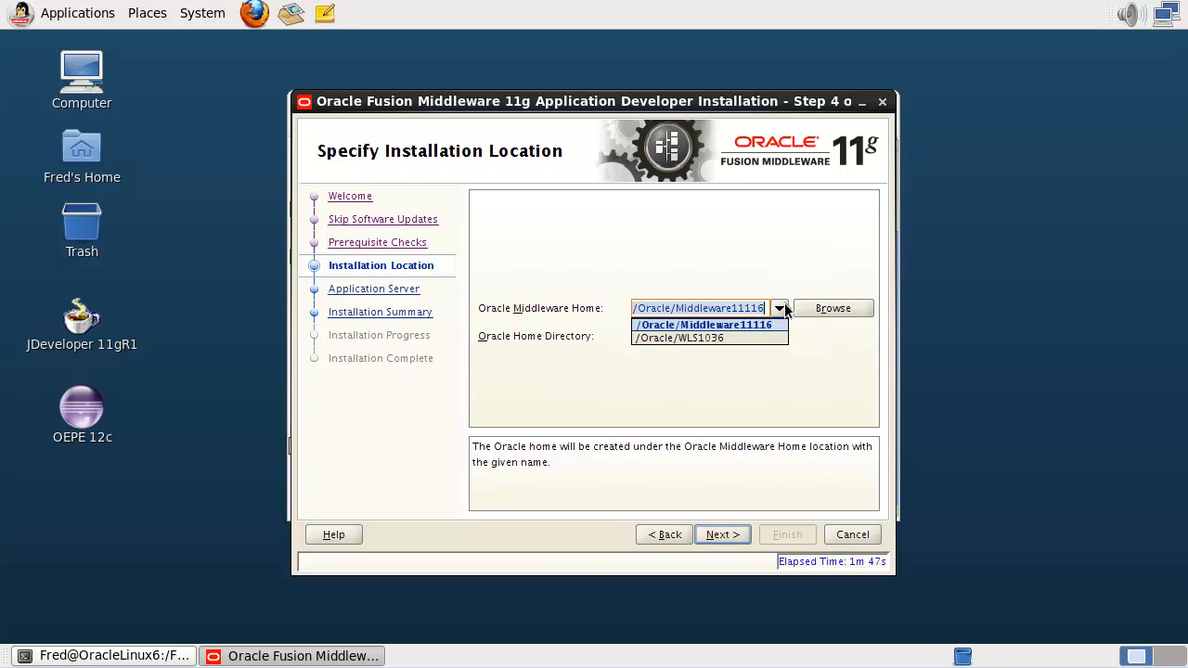
left_click(777, 340)
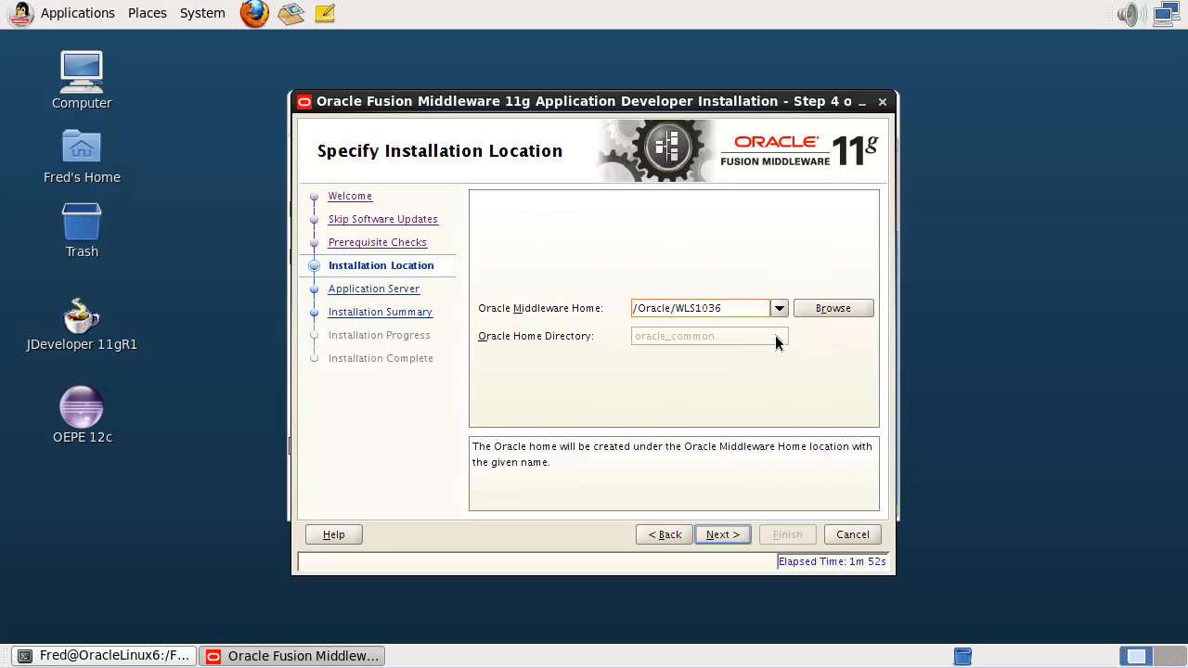
left_click(721, 534)
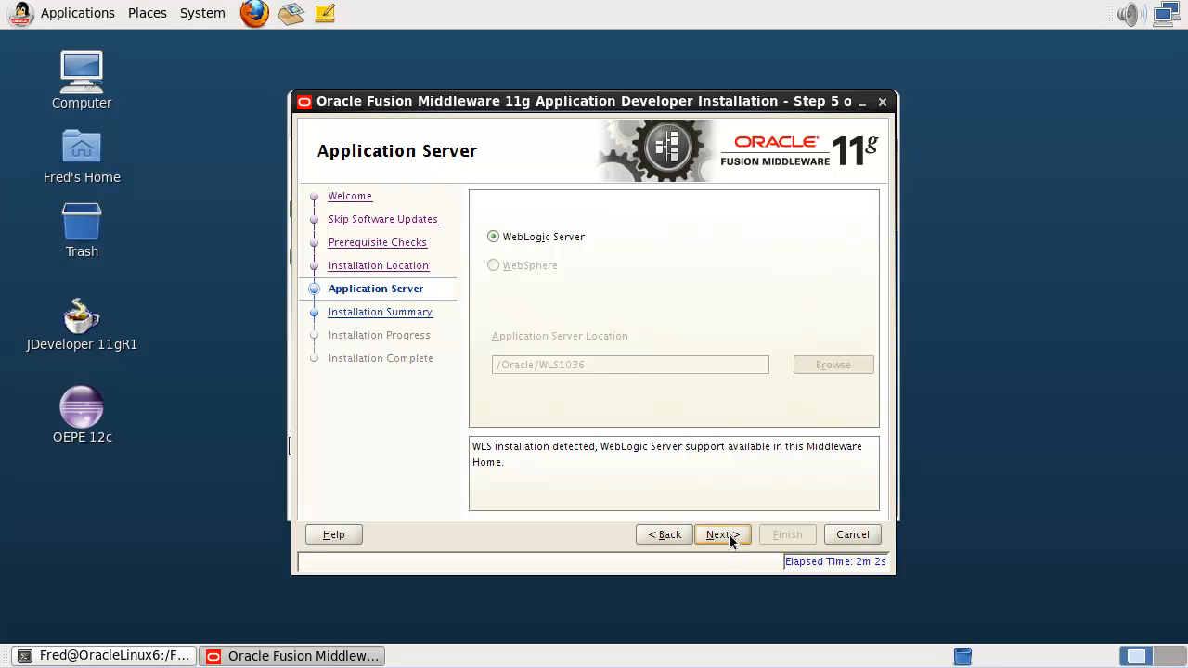
left_click(728, 535)
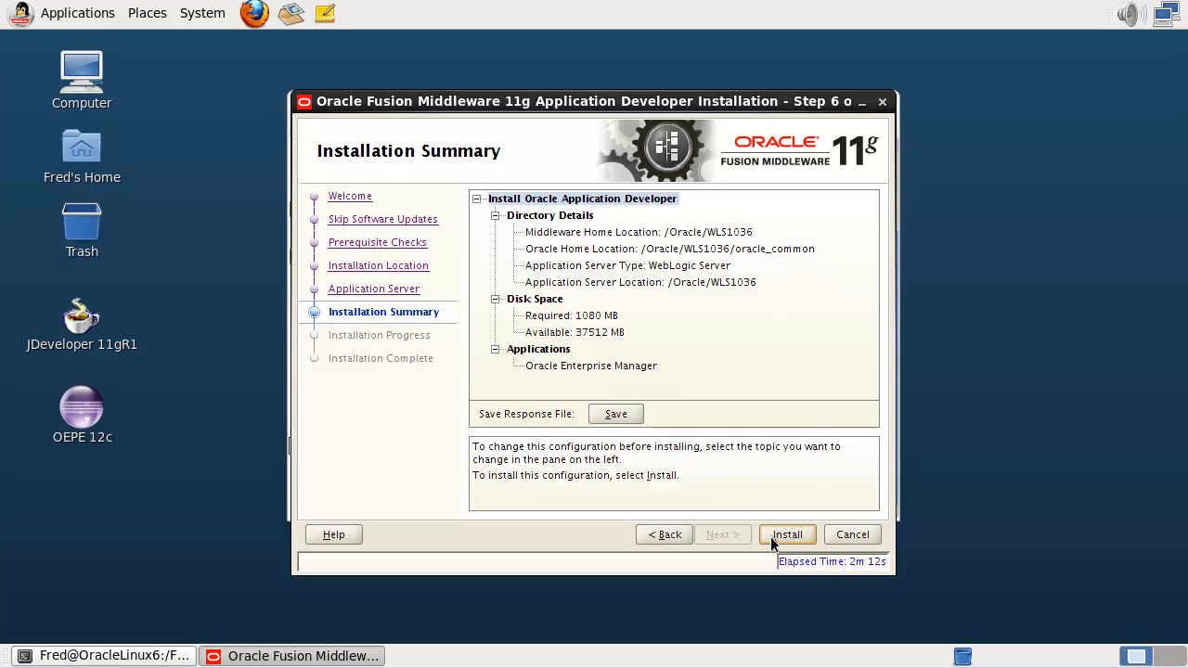
- Install Oracle Application Developer into /Oracle/WLS1036/oracle_common and advance to Installation Complete
left_click(770, 536)
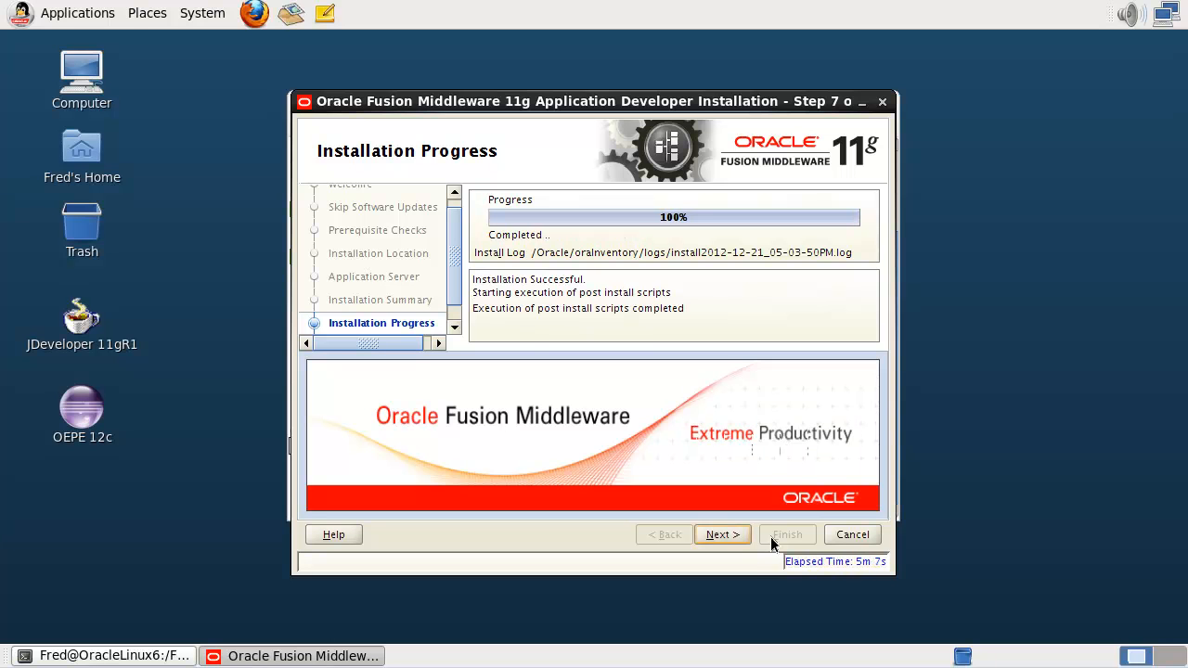
left_click(736, 536)
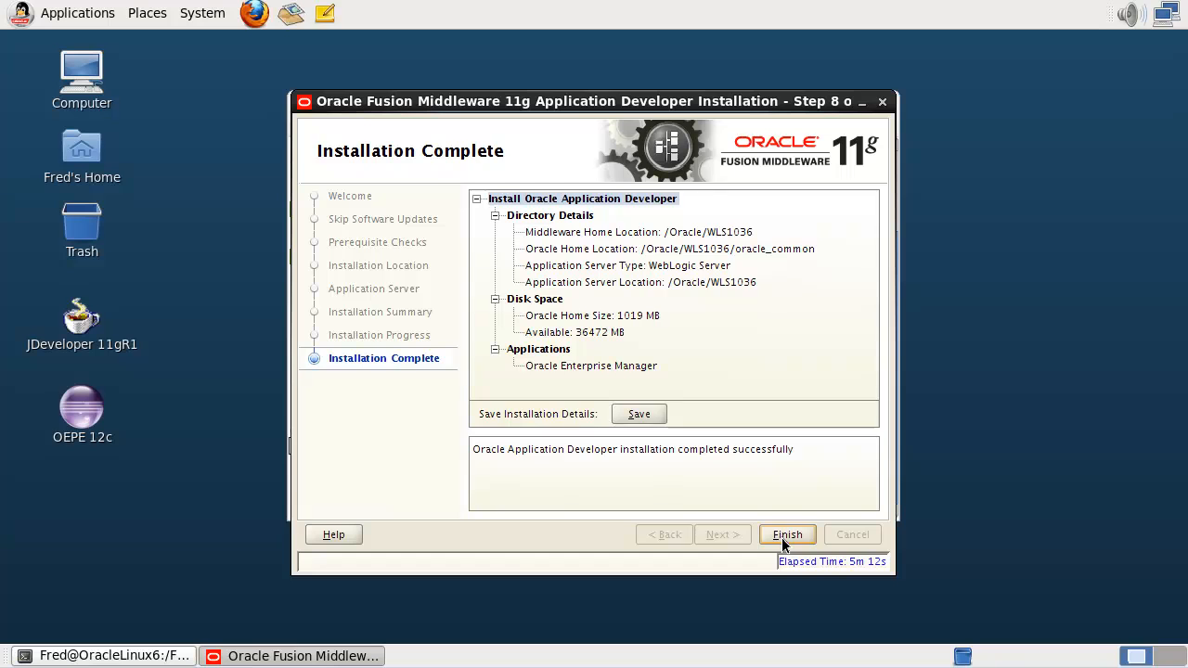
- Finish the installer and advance to the 'Setting up JDeveloper 11g R1' slide
left_click(782, 538)
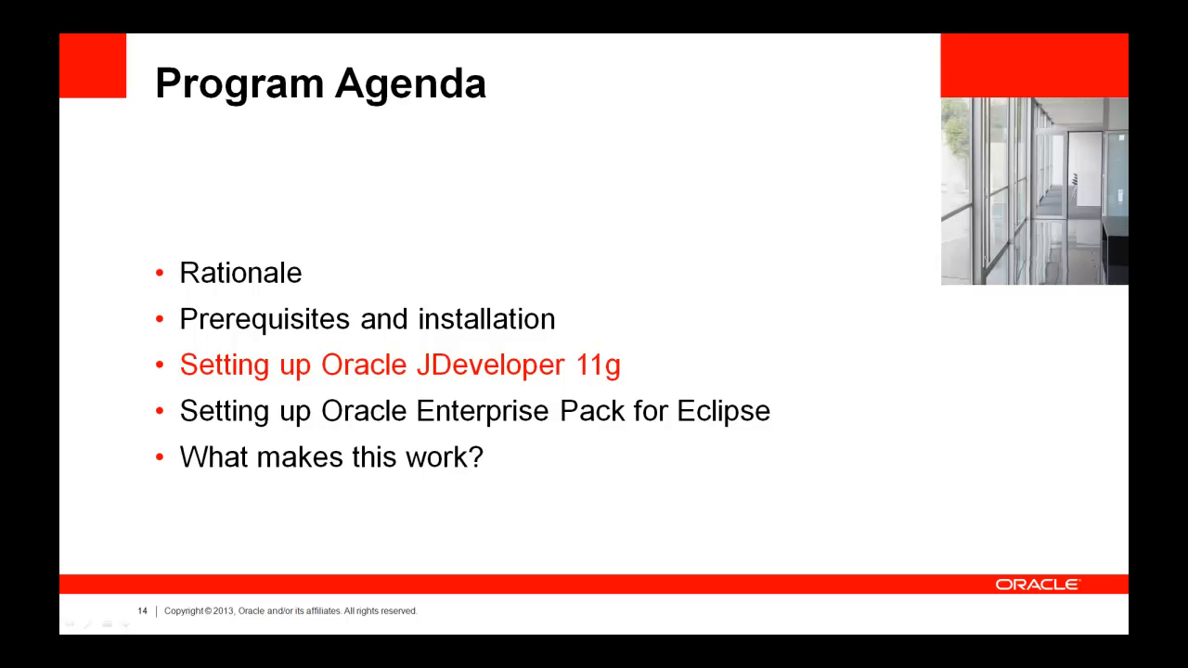
key("Right")
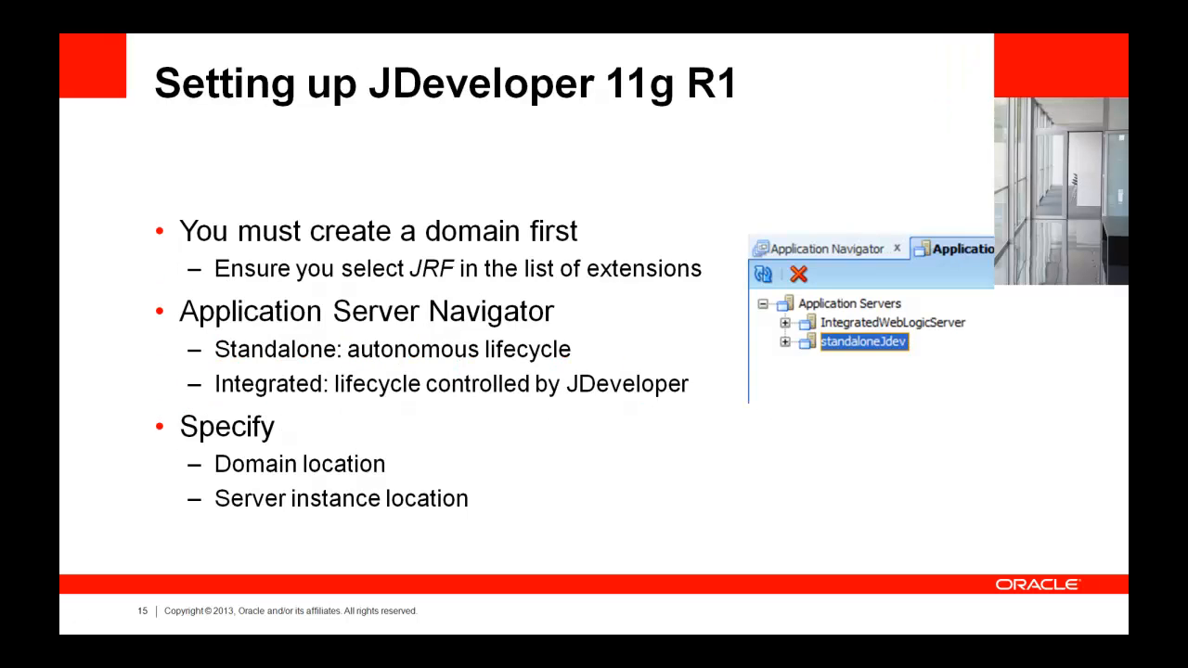
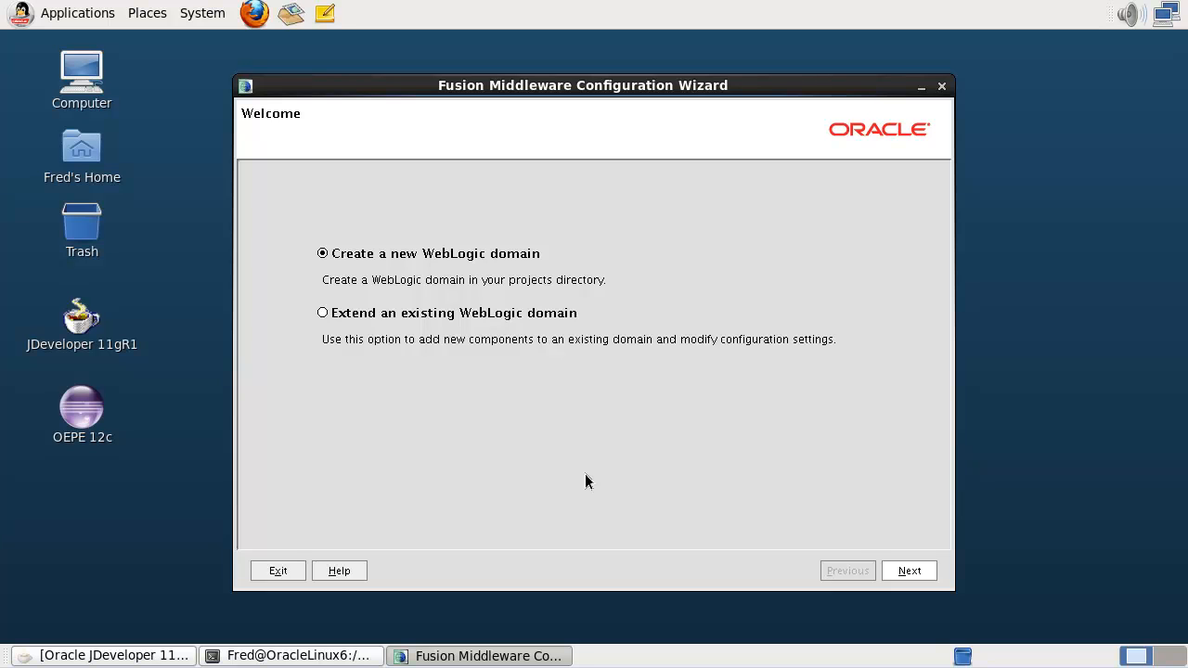
- Add Oracle JRF 11.1.1.0 to the basic WebLogic Server domain and continue to domain naming
left_click(908, 573)
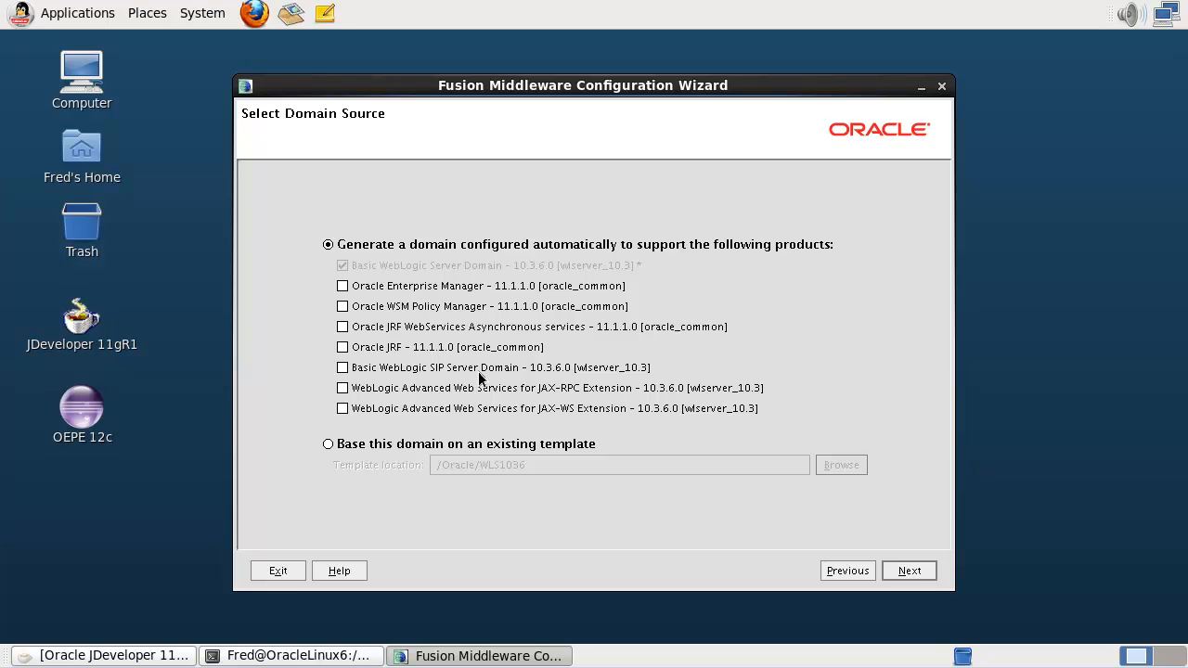
left_click(342, 348)
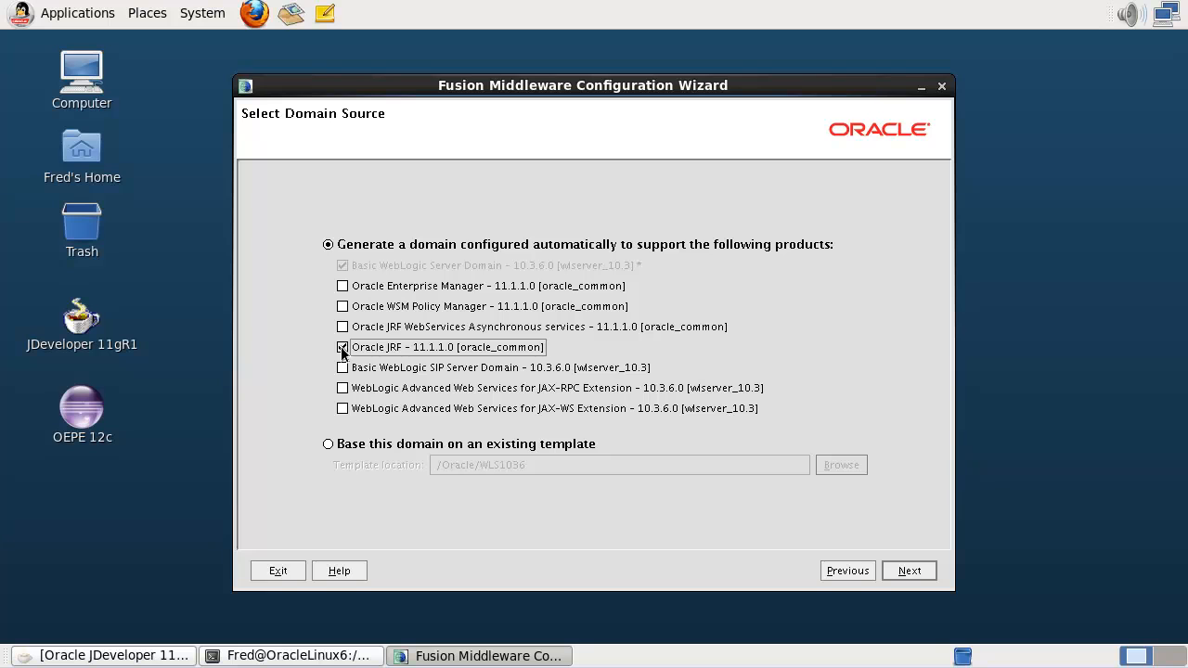
left_click(919, 572)
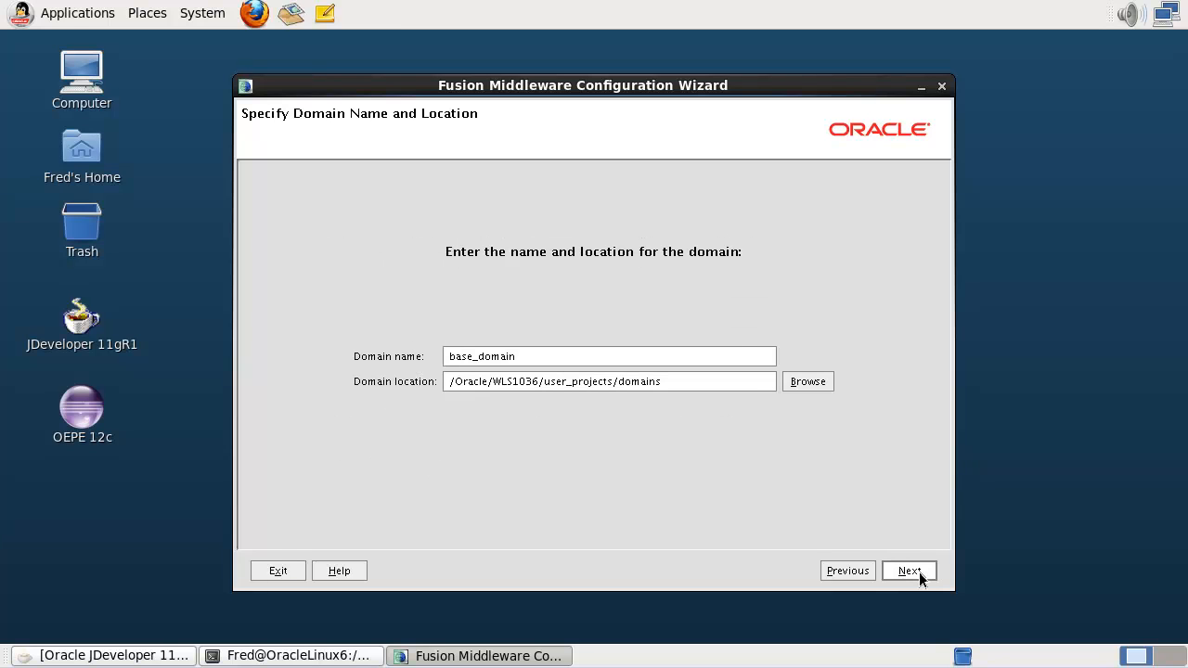
- Rename the domain from base_domain to jdev11g
triple_click(741, 349)
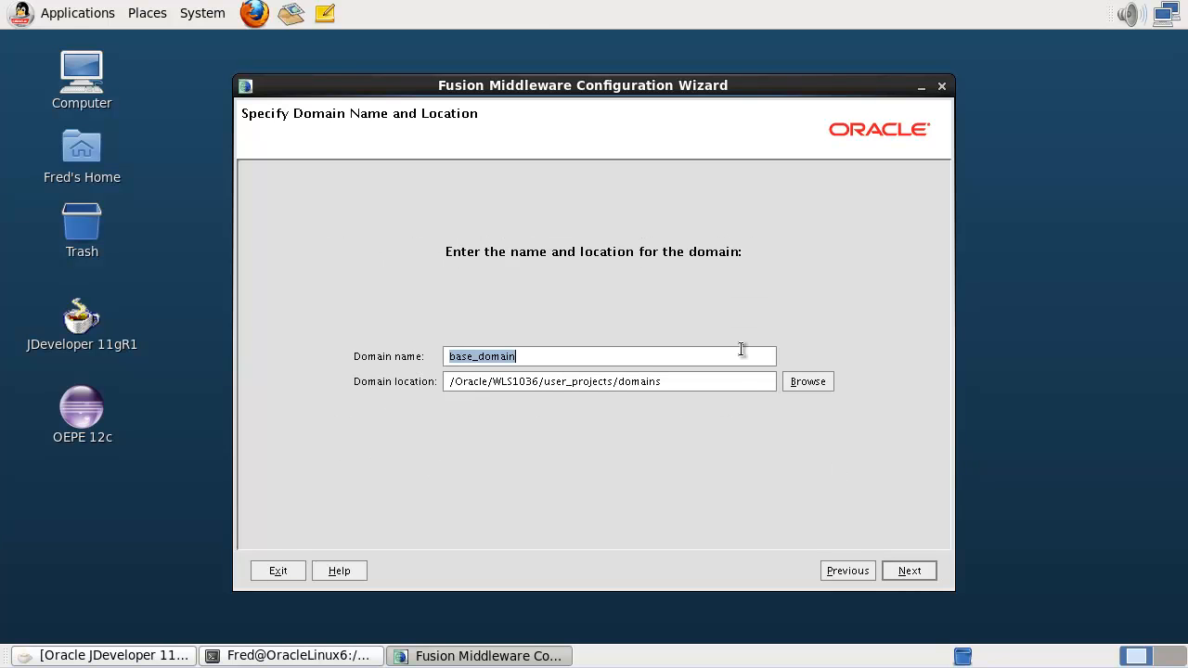
type("jdev")
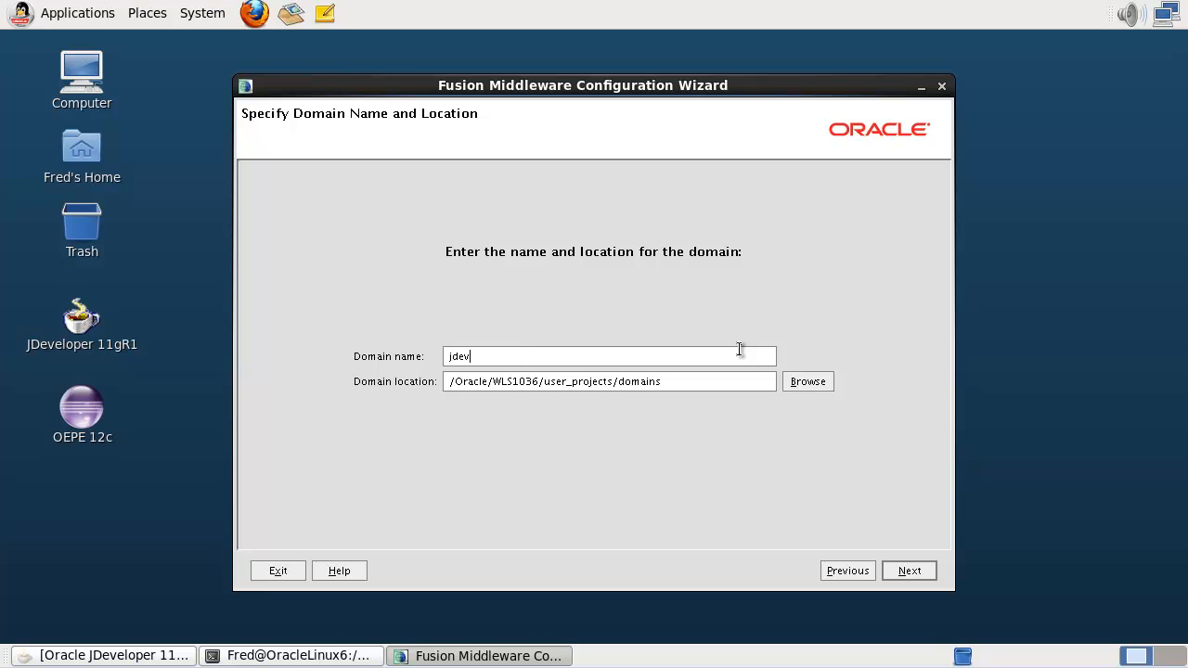
type("11g")
left_click(908, 570)
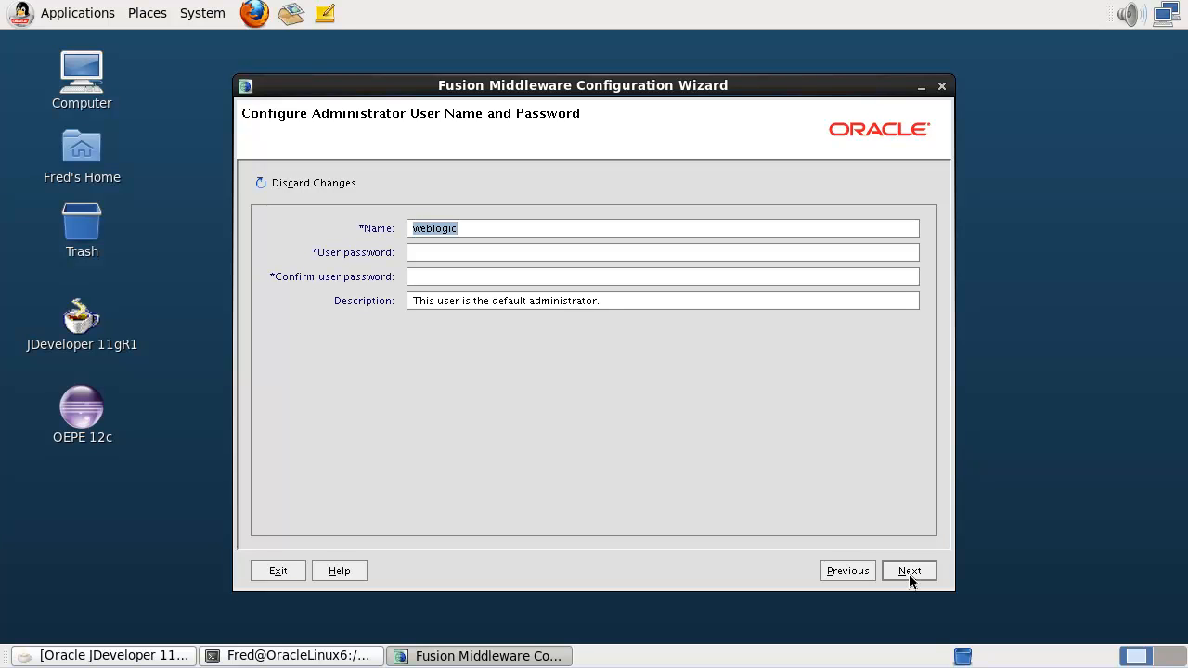
- Enter and confirm the weblogic administrator password, keeping Development Mode with Sun SDK 1.6.0_38
left_click(747, 258)
type("welcome1")
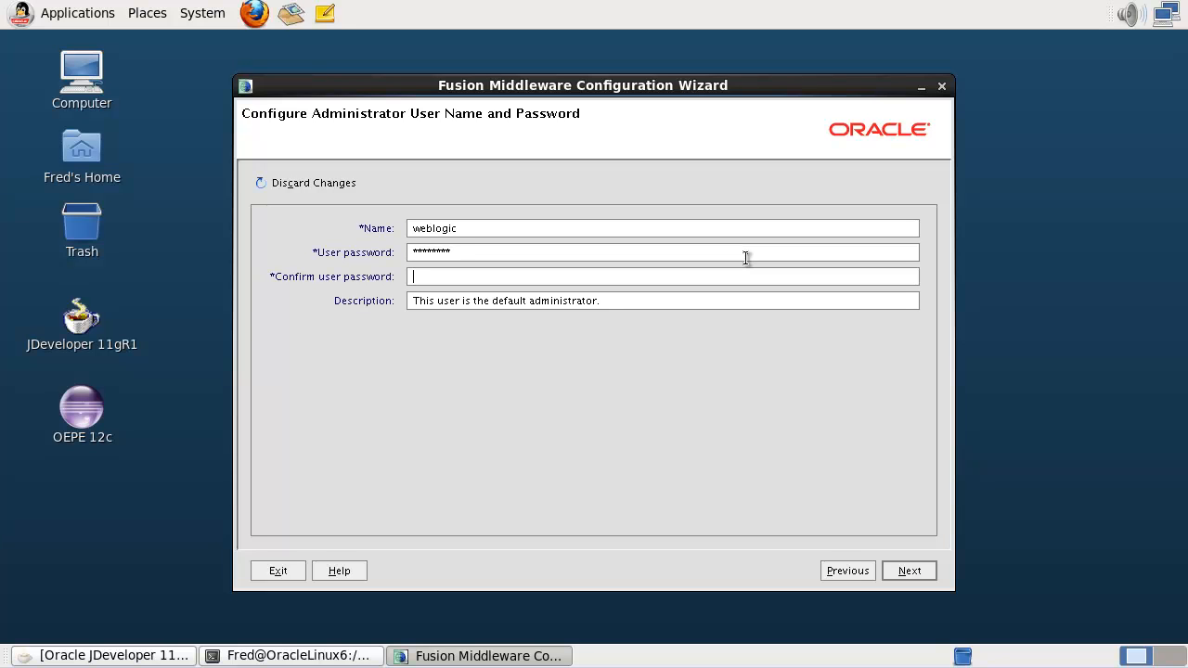
type("welcome1")
left_click(909, 570)
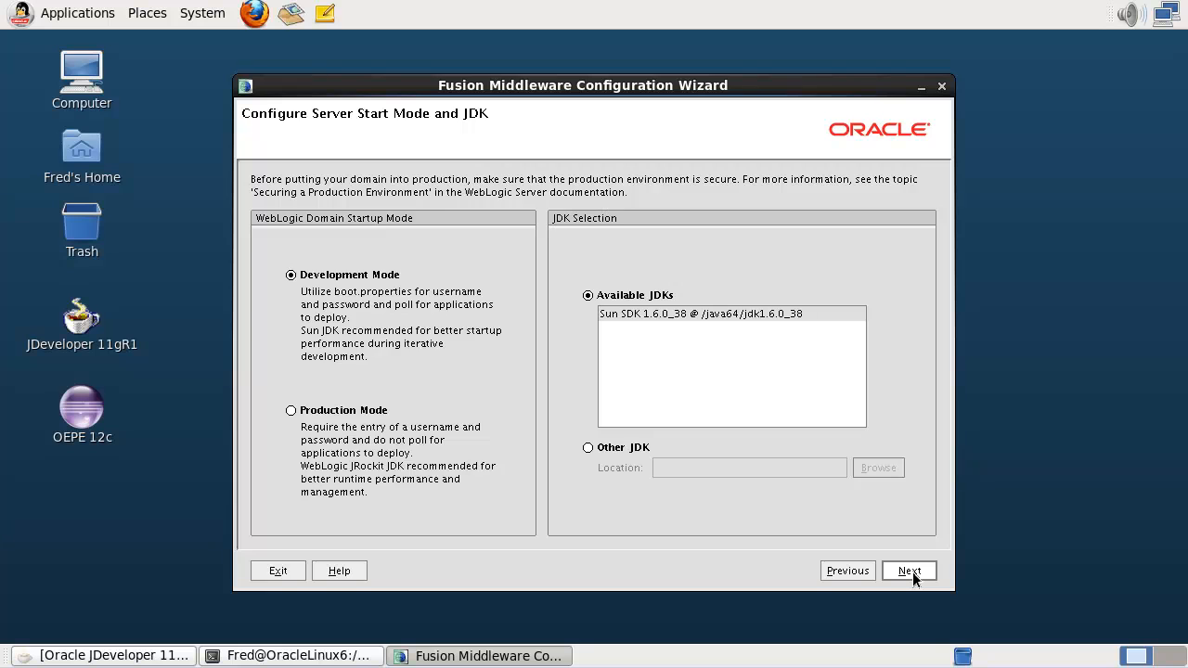
left_click(912, 572)
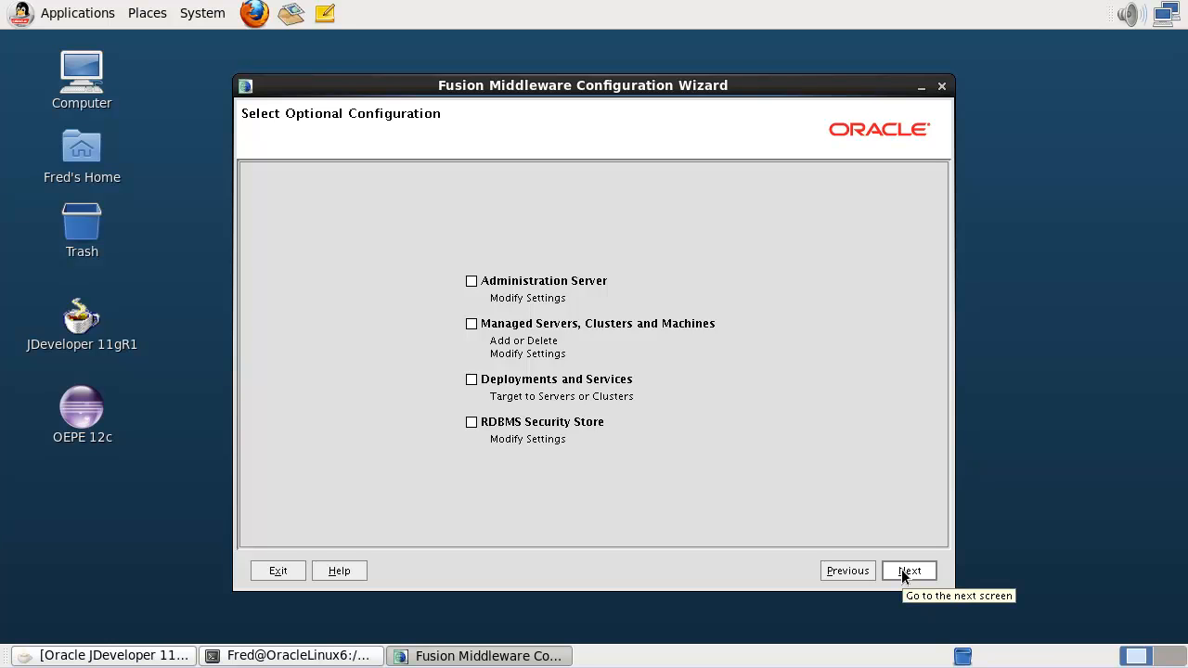
- Leave all optional configuration unchecked and continue to the jdev11g configuration summary
left_click(901, 572)
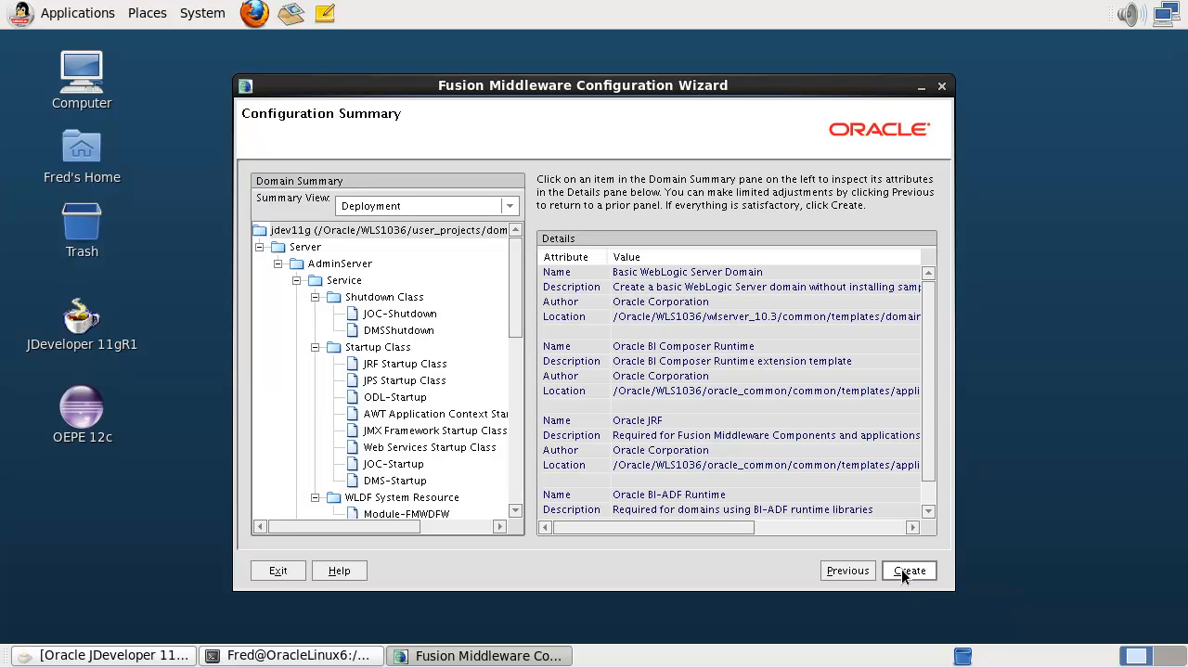
- Review the summary, including the JOC-Shutdown attributes, and create the jdev11g domain
left_click_drag(927, 475, 927, 526)
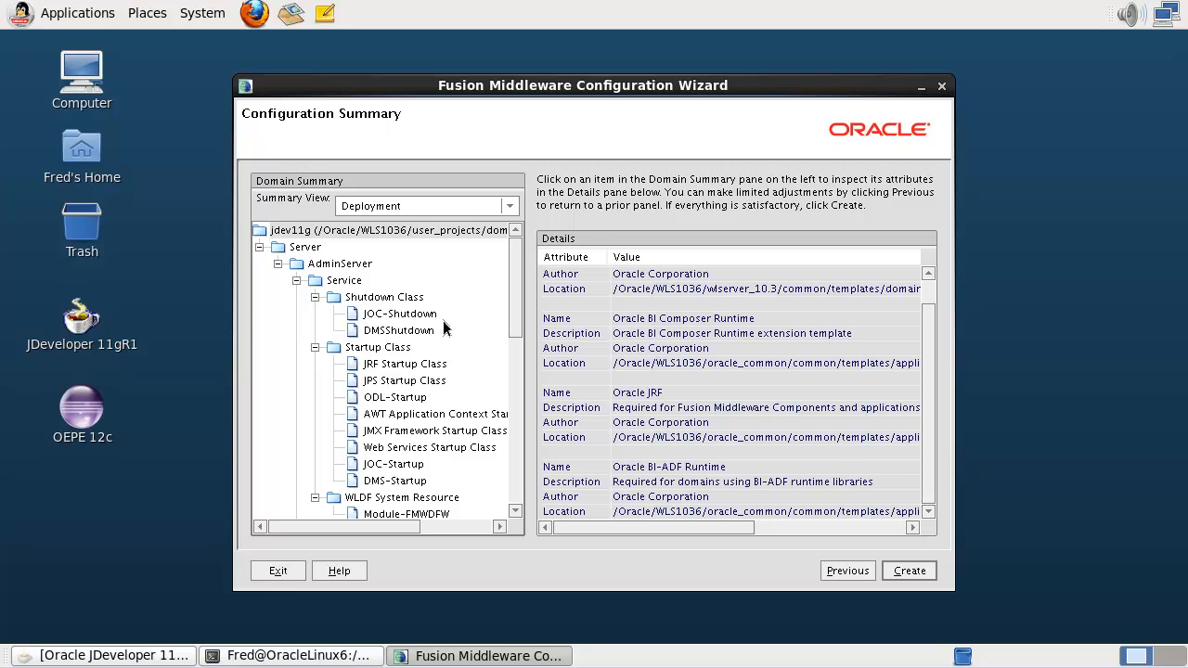
left_click(399, 313)
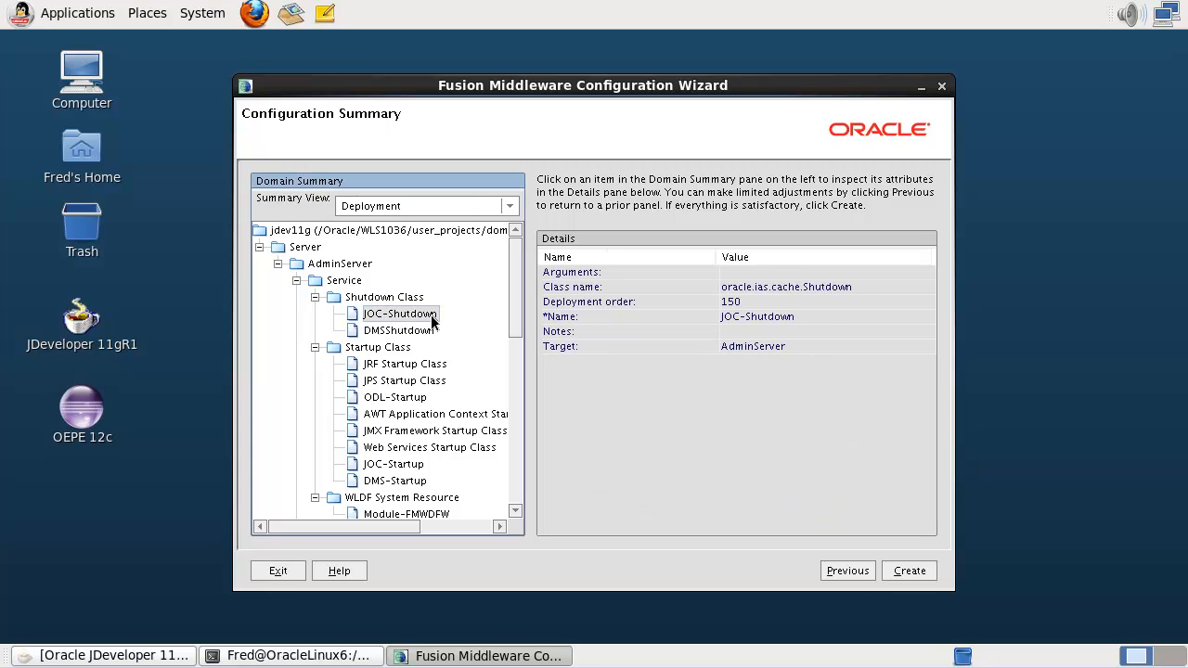
left_click(907, 570)
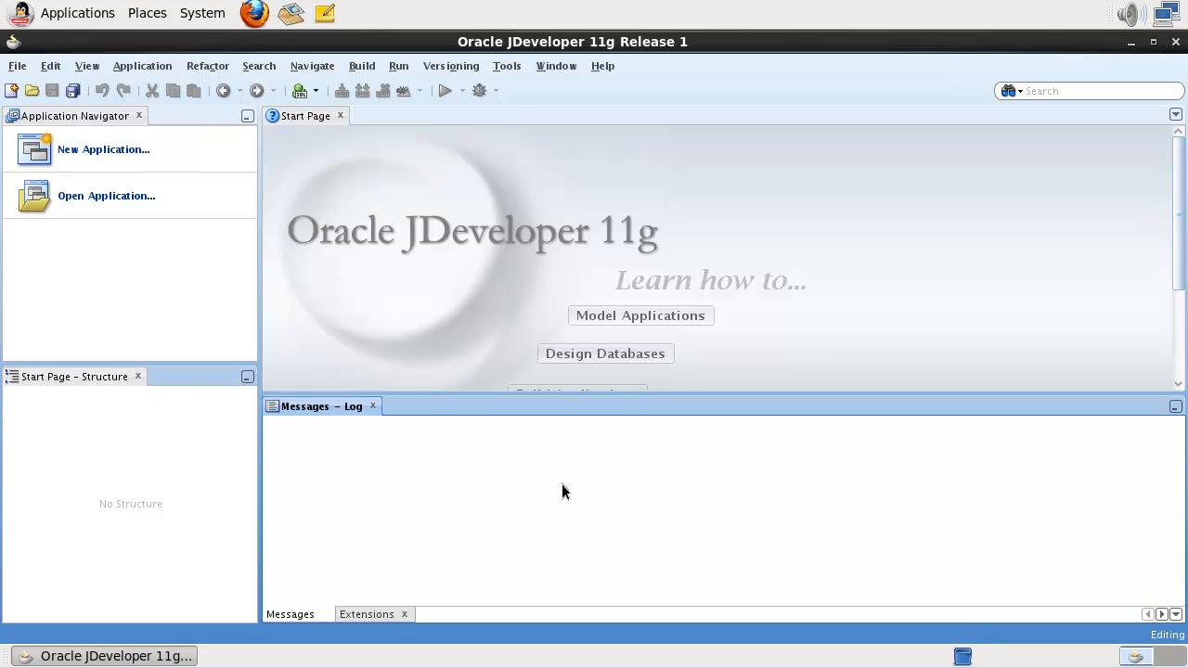
left_click(29, 72)
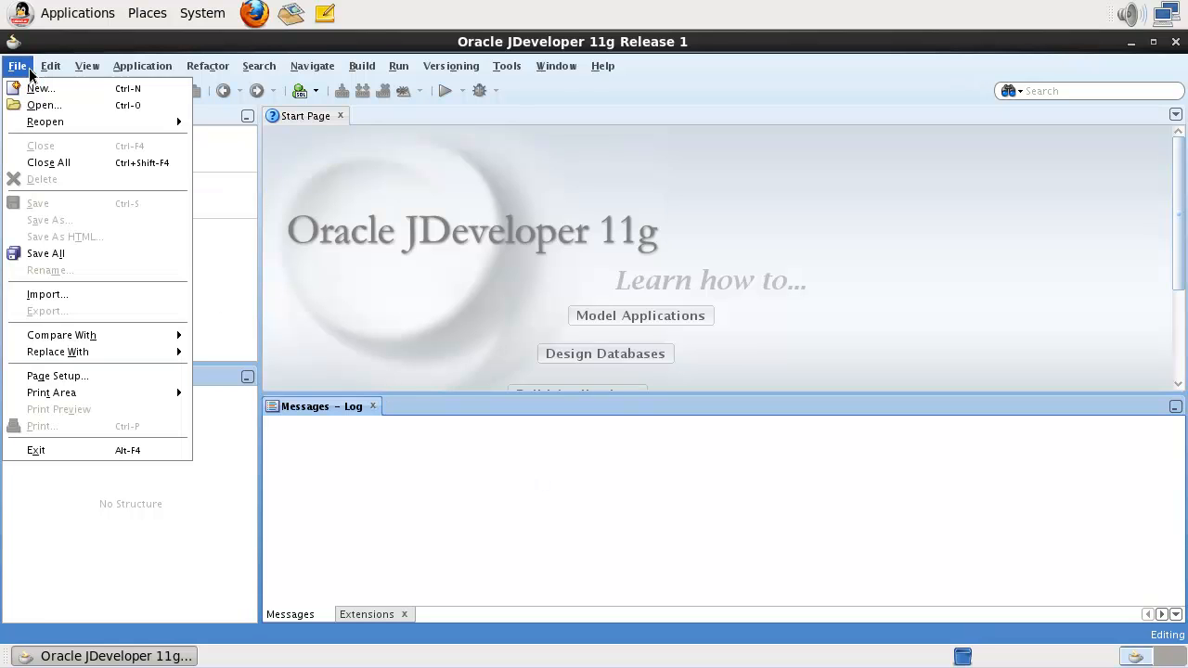
left_click(35, 89)
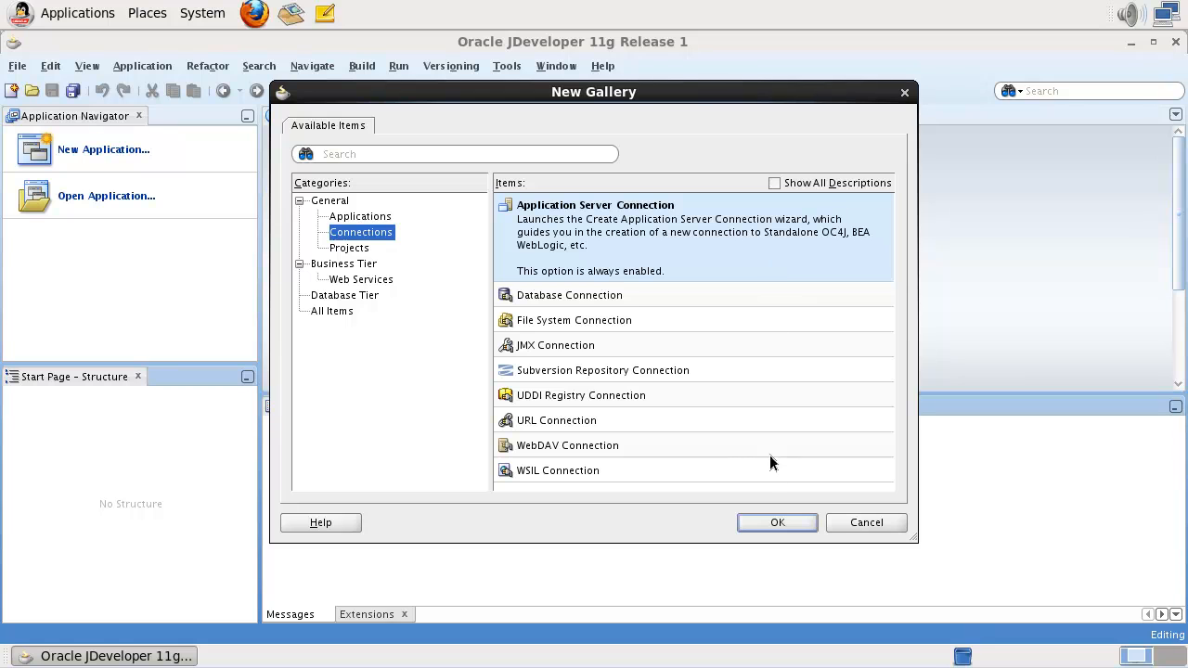
left_click(768, 520)
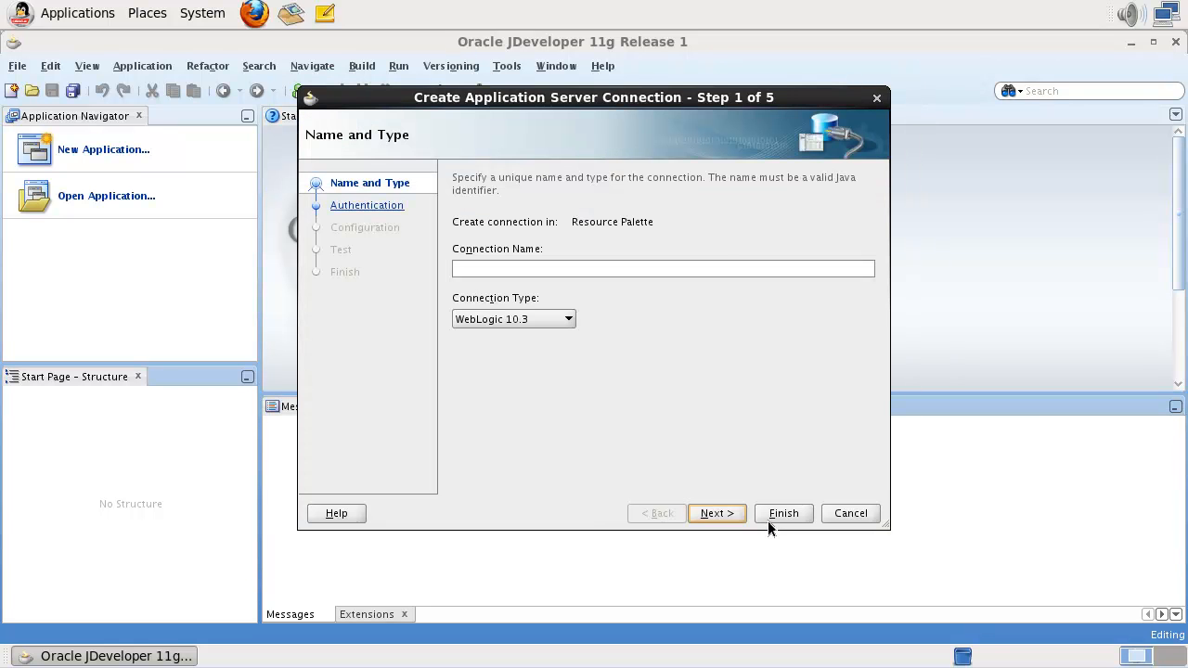
left_click(719, 268)
type("StandaloneWLS")
left_click(728, 519)
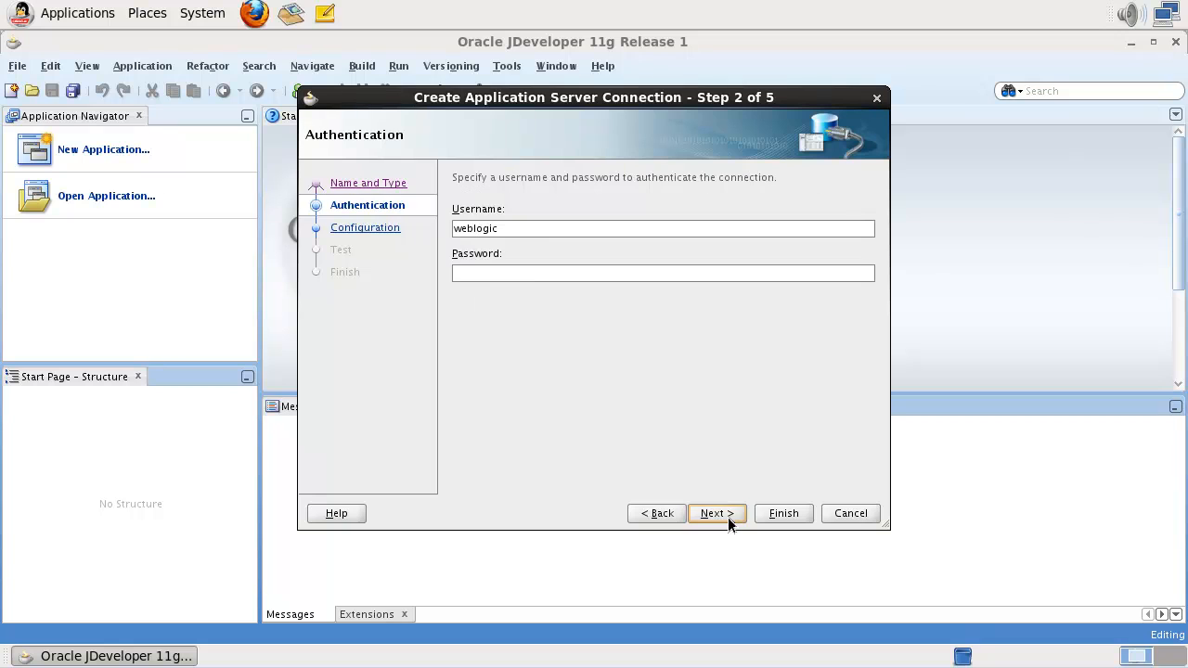
left_click(676, 276)
type("welcome1")
left_click(713, 513)
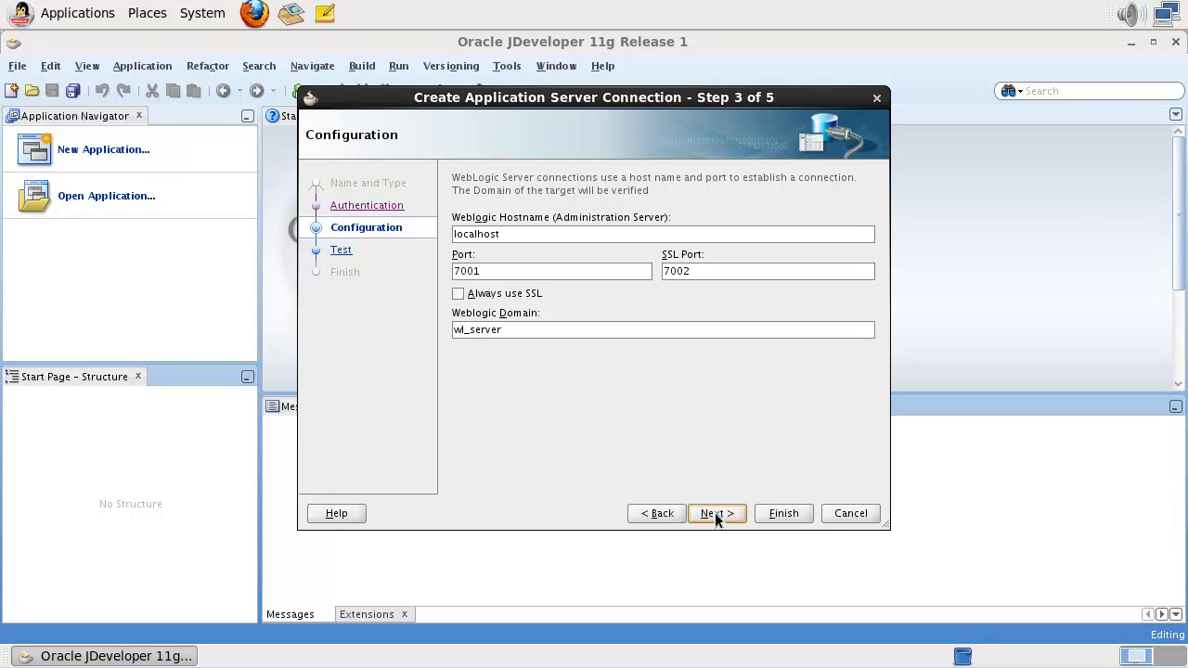
left_click(871, 519)
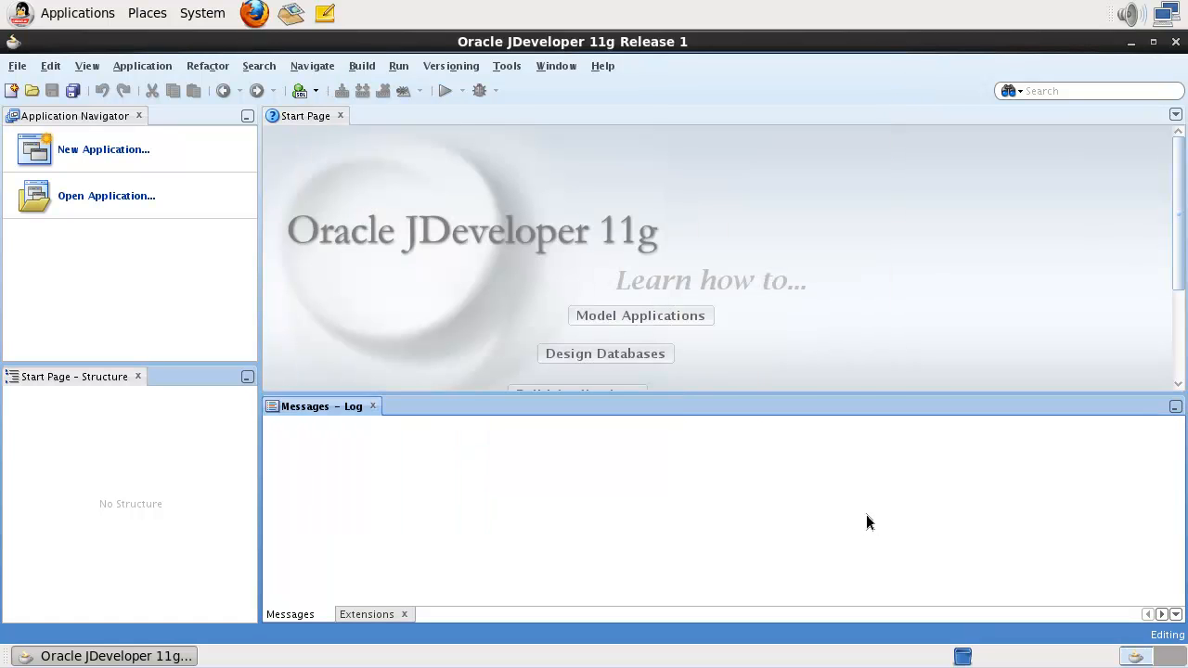
left_click(87, 66)
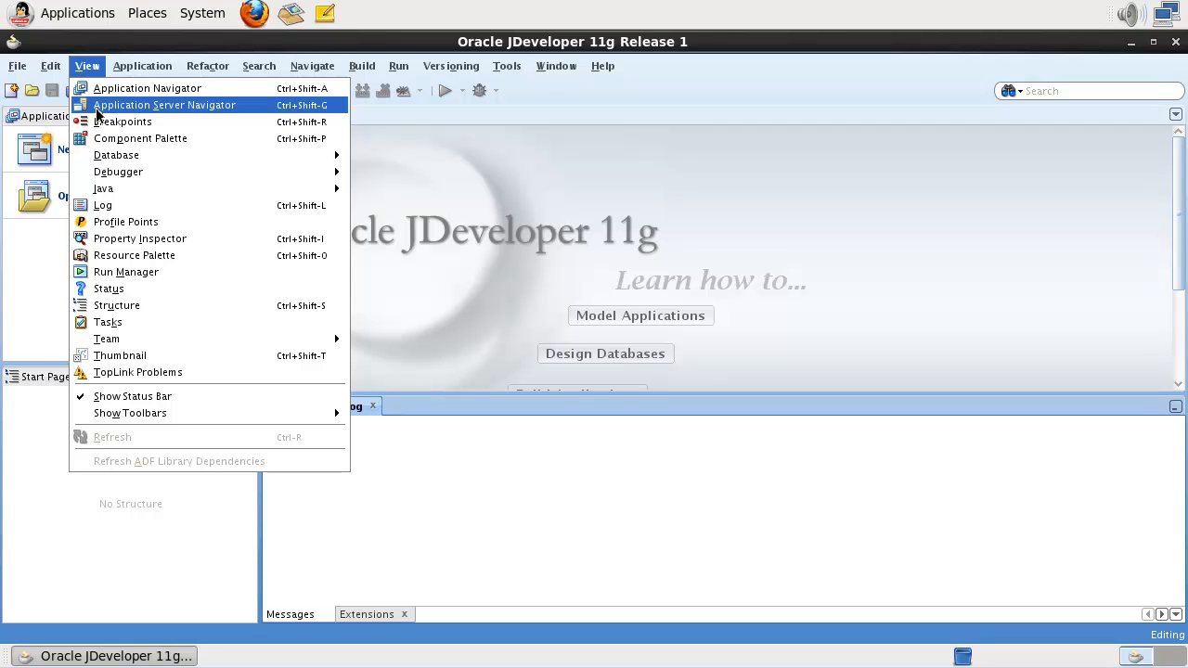
- Start a new application server connection from the Application Servers node in the navigator
left_click(98, 107)
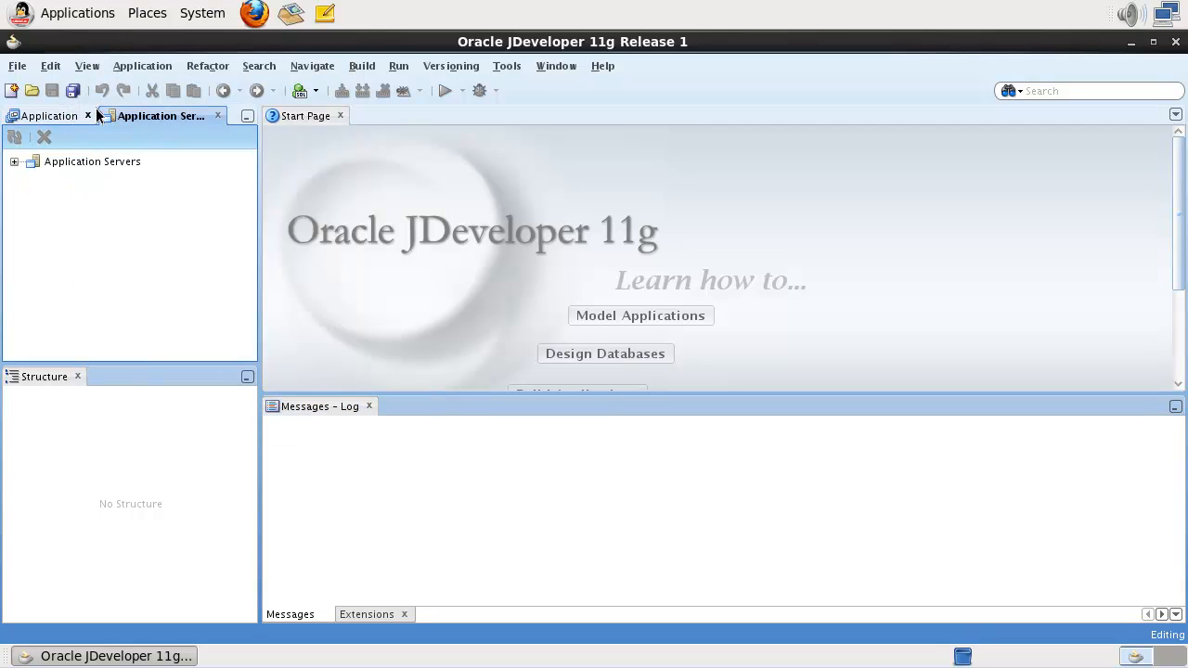
left_click(13, 163)
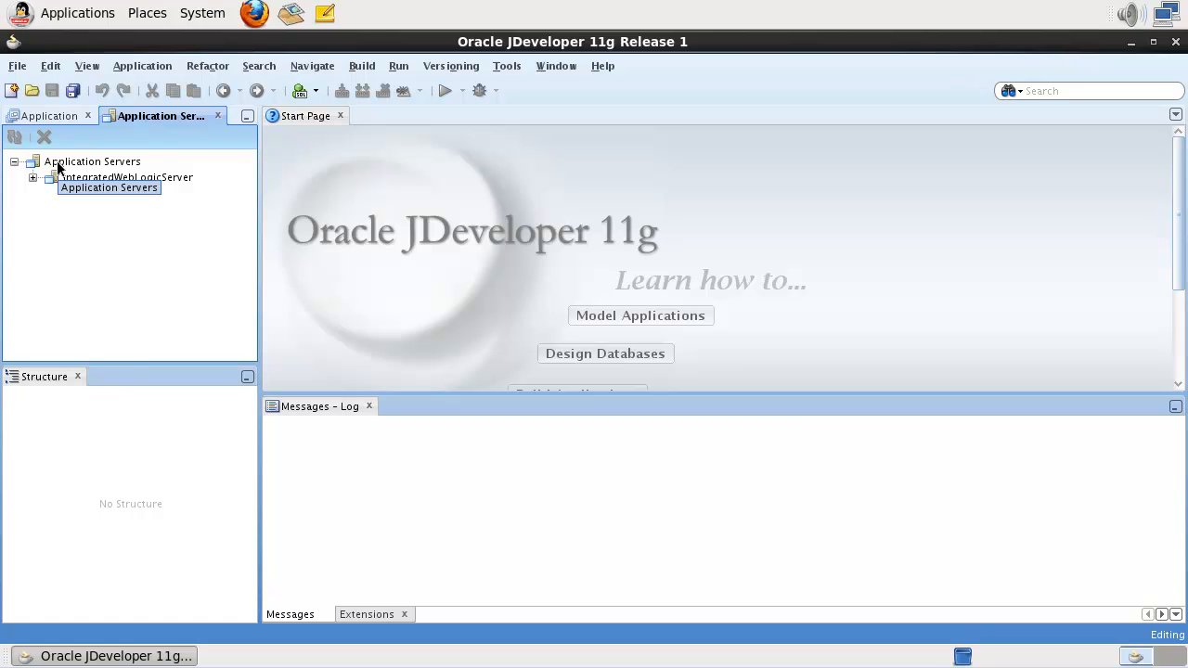
right_click(57, 165)
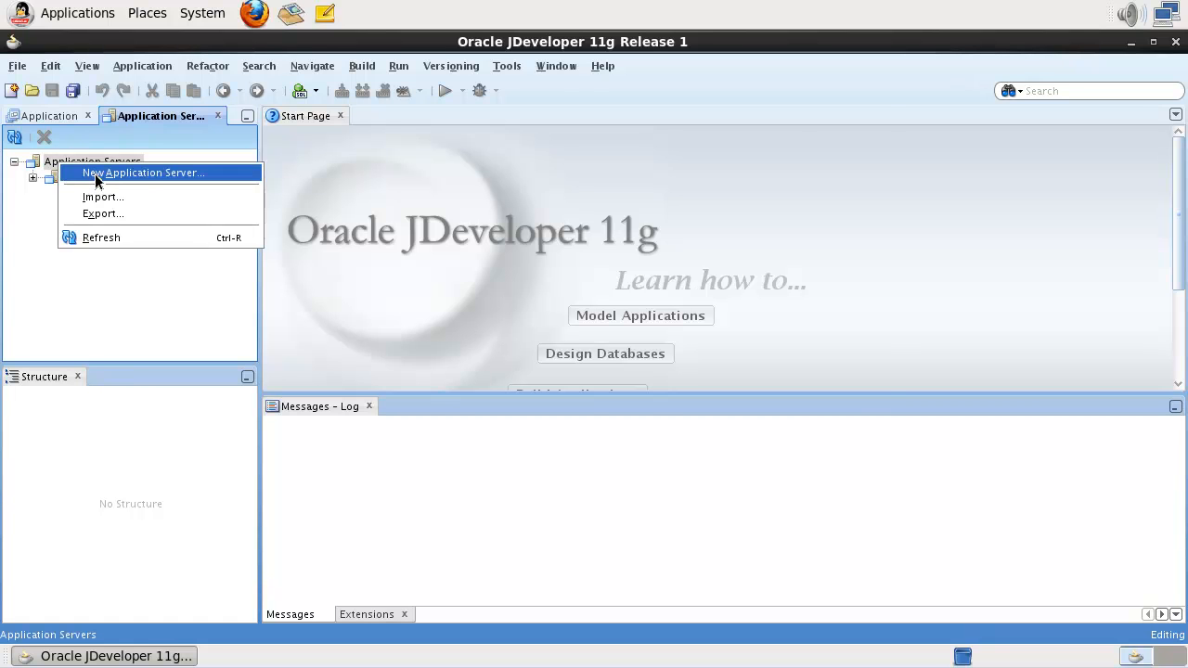
left_click(96, 180)
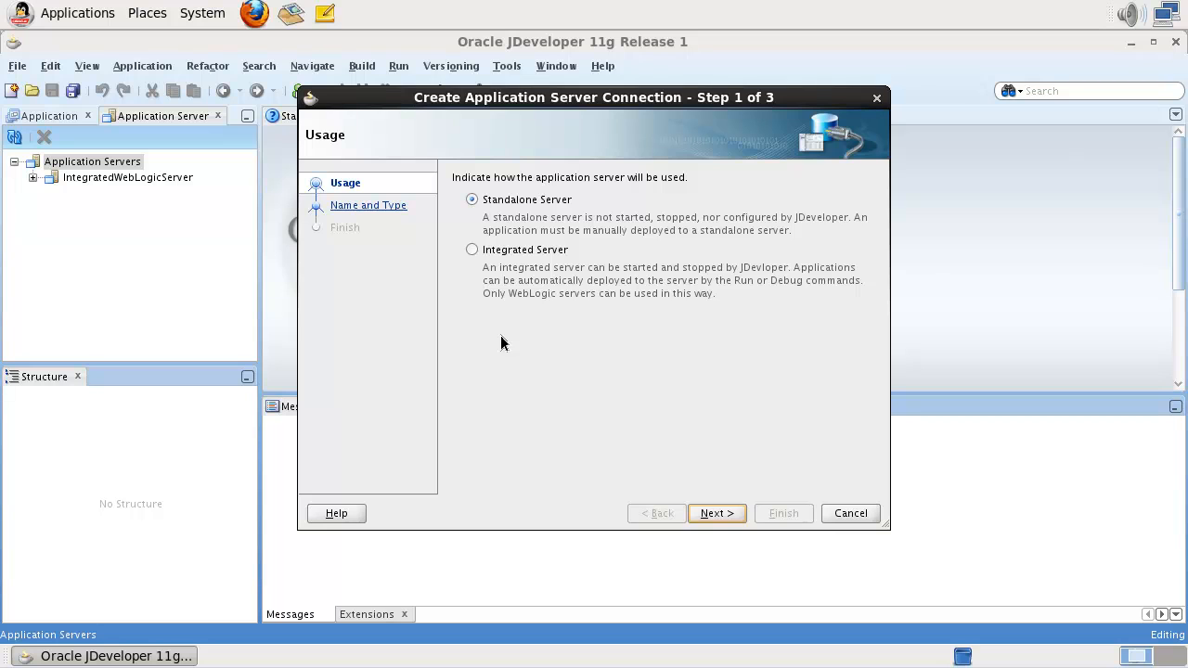
- Pick the server type, name the connection StandaloneWLS, and let JDeveloper manage its lifecycle
left_click(472, 250)
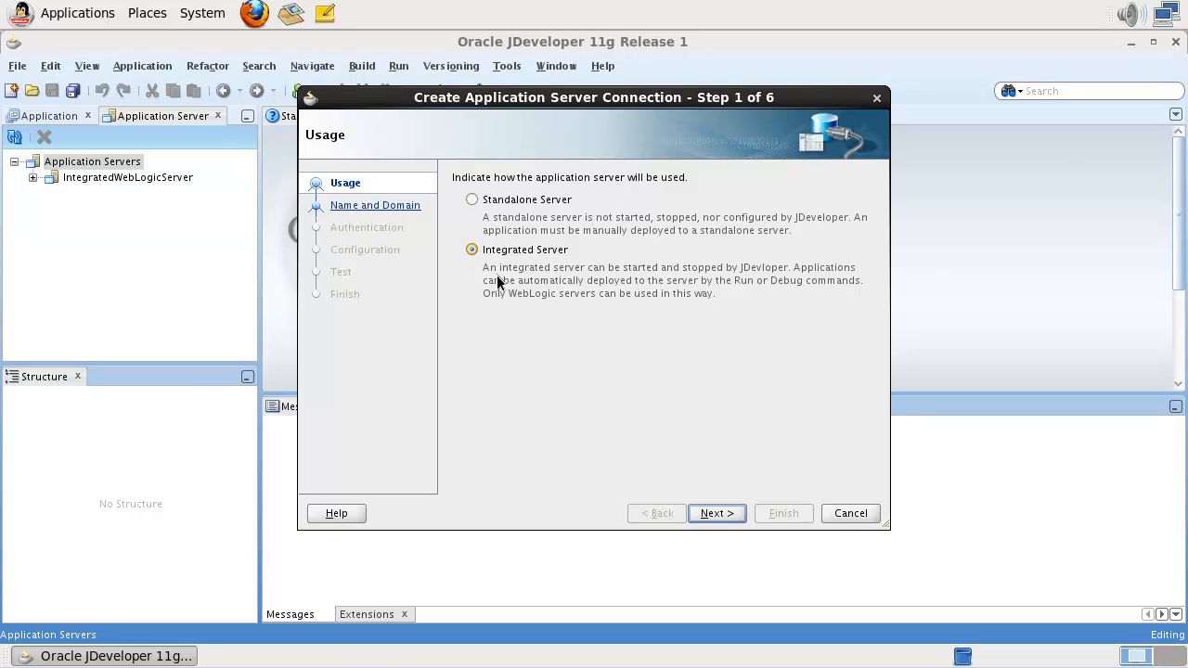
left_click(715, 513)
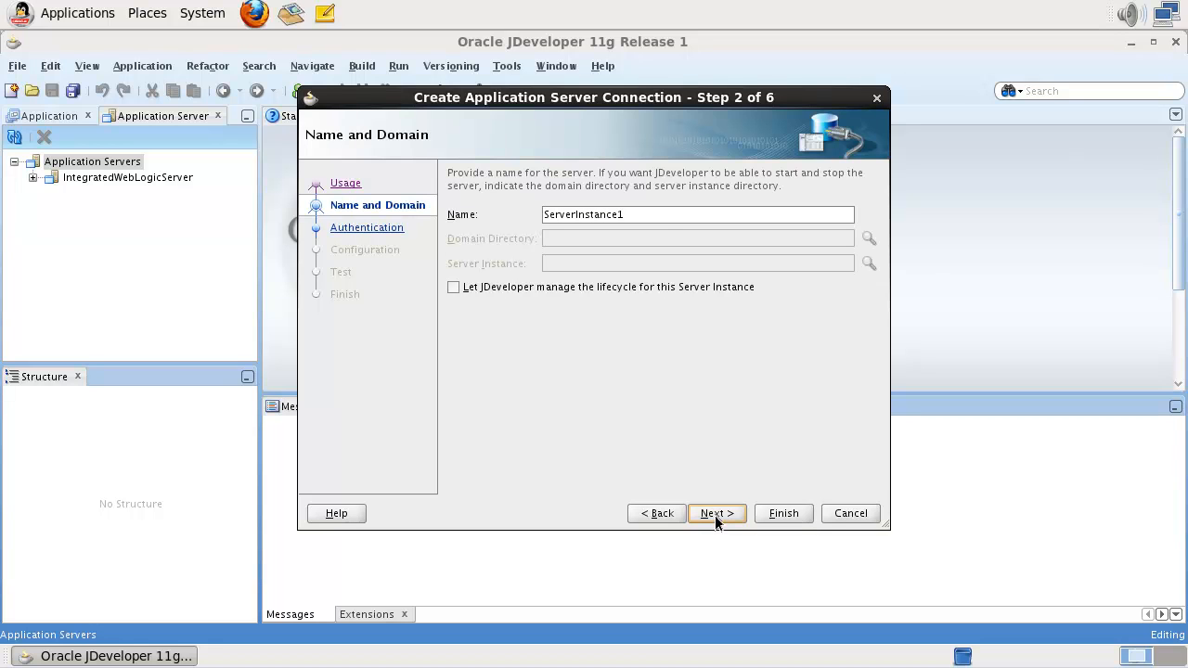
double_click(664, 214)
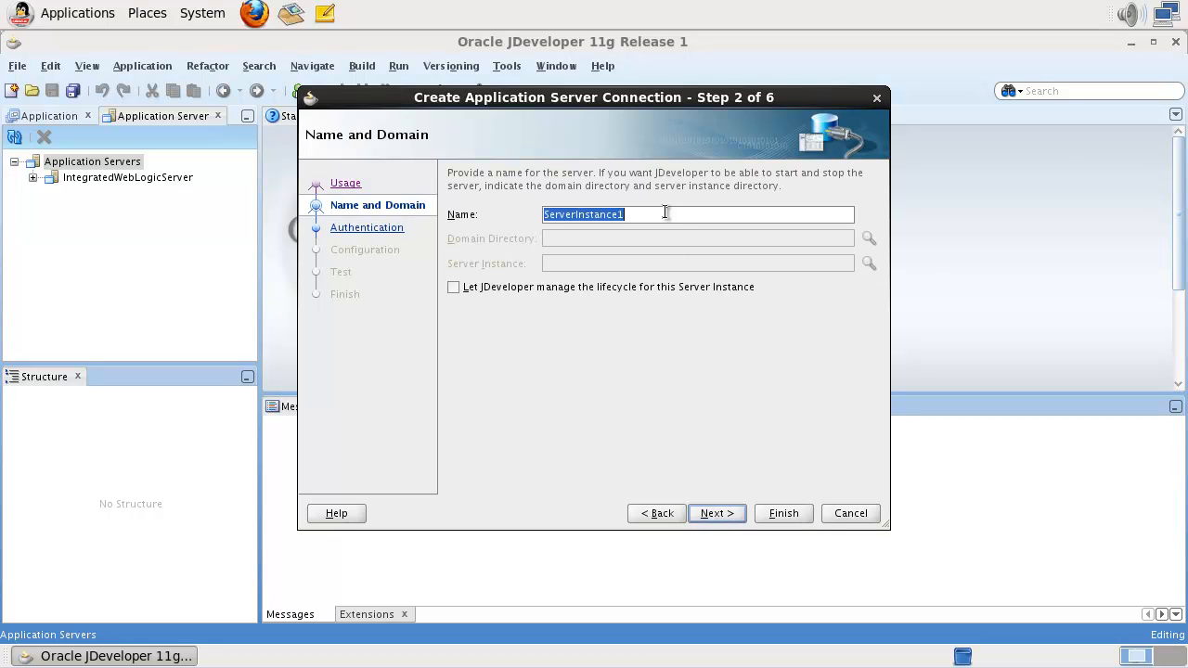
type("Standalone")
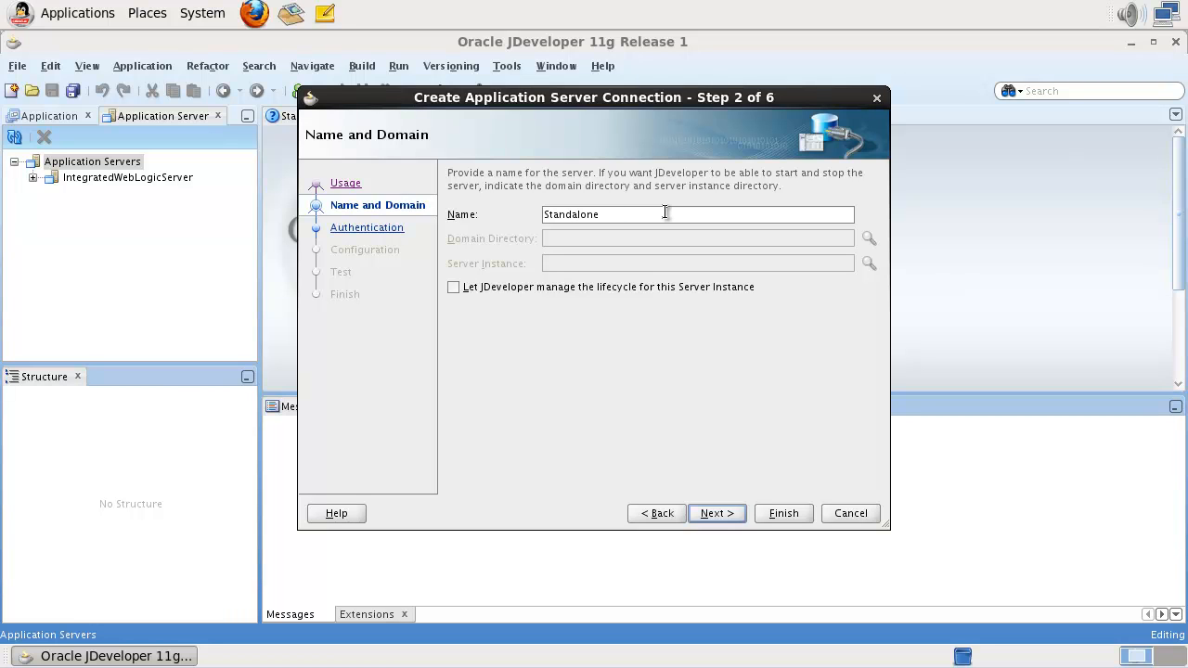
type("WLS")
left_click(453, 289)
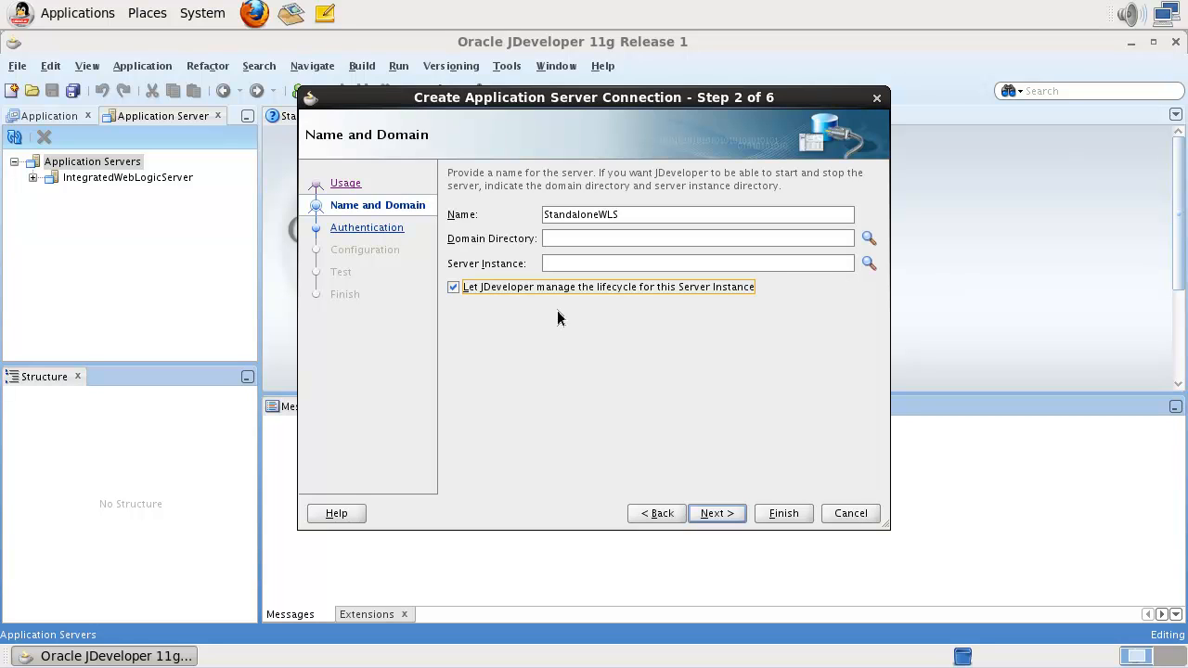
- Set the domain directory to /Oracle/WLS1036/user_projects/domains/jdev11g
left_click(870, 238)
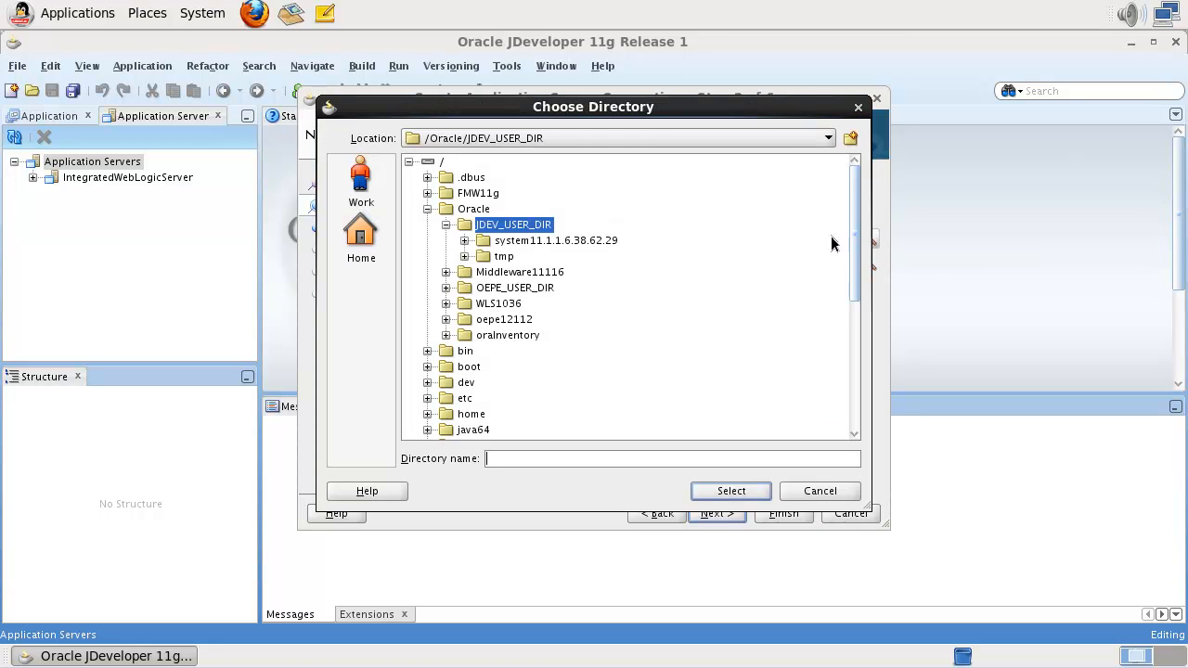
left_click(446, 304)
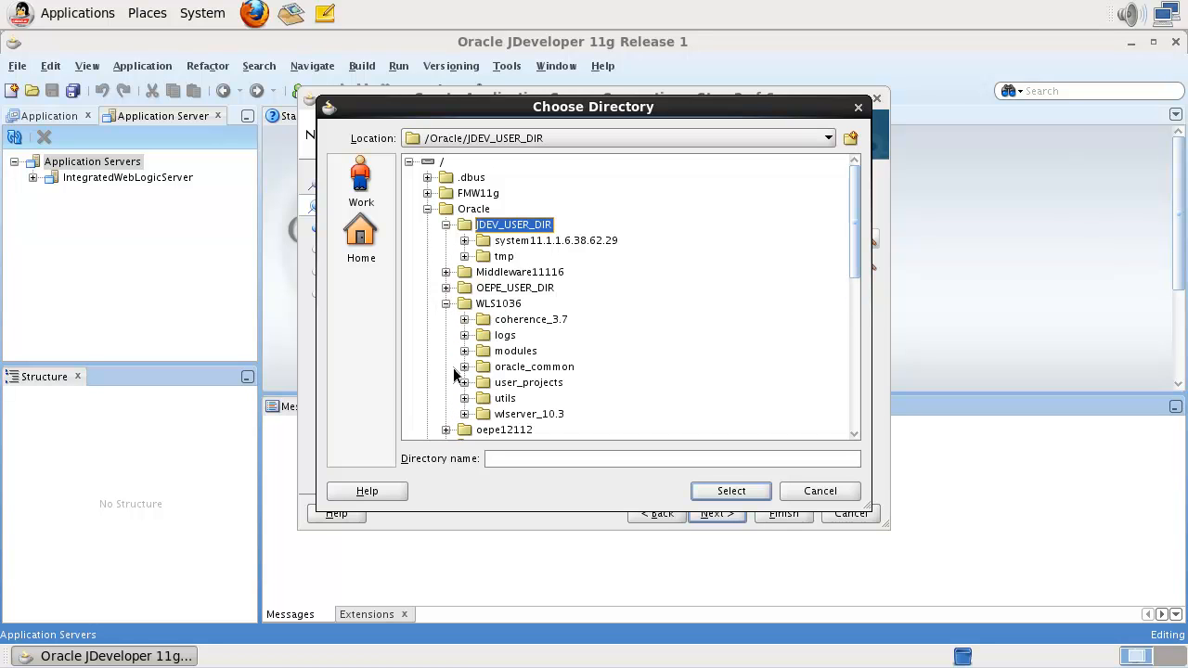
left_click(464, 382)
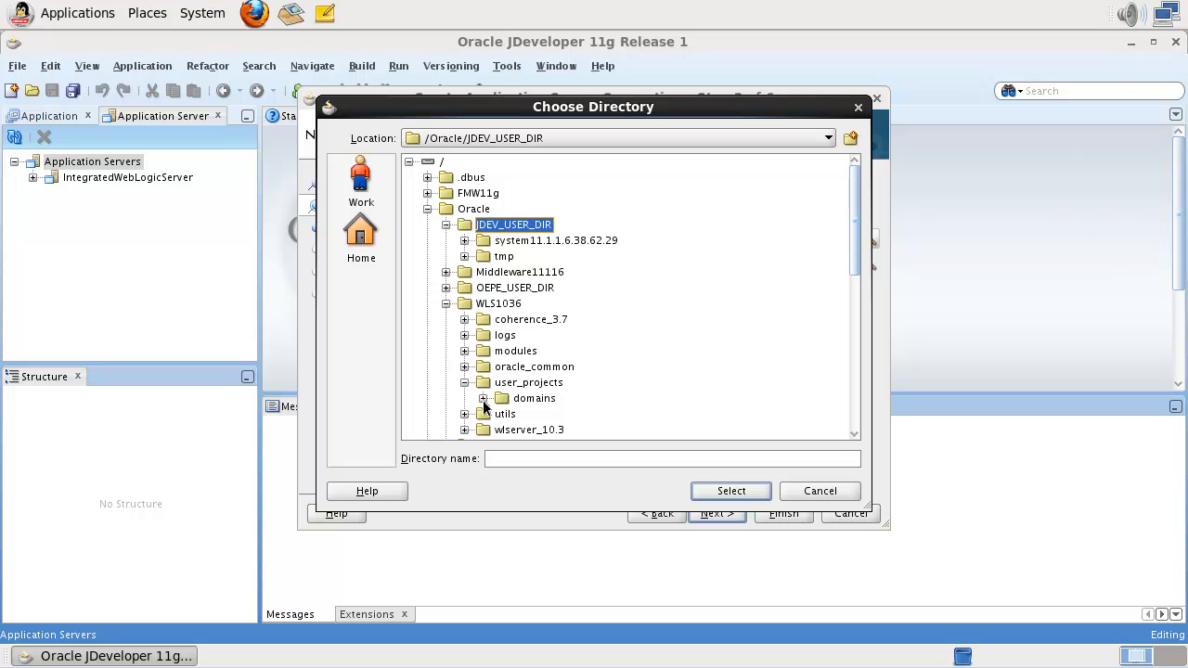
left_click(483, 399)
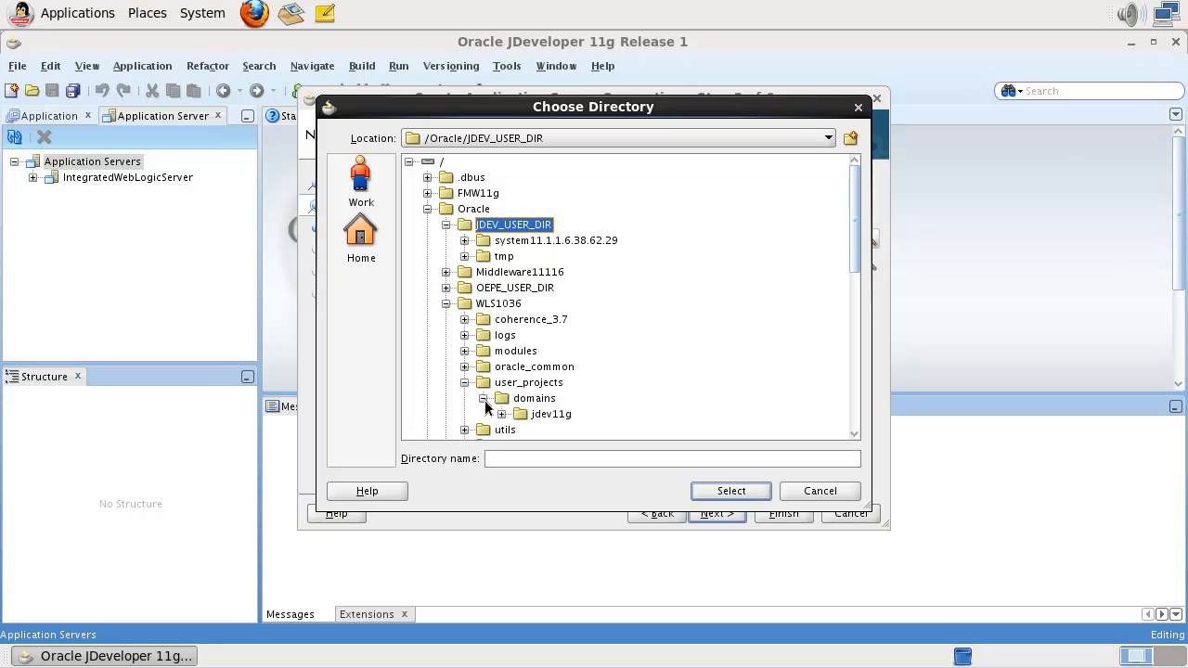
left_click(551, 415)
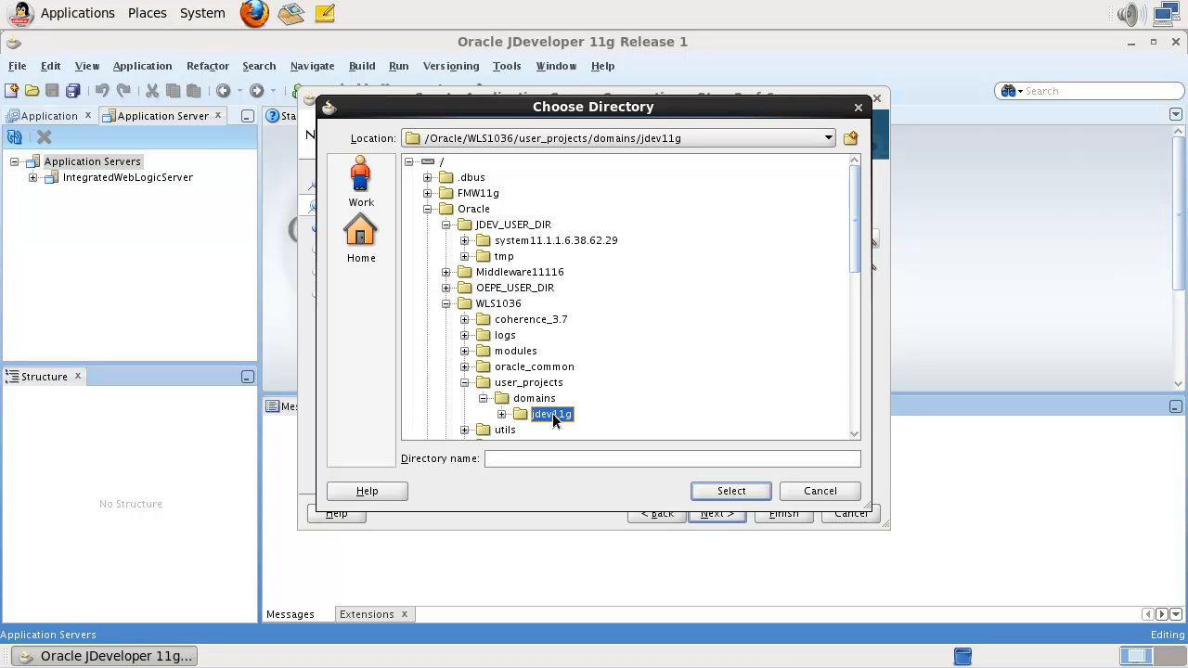
left_click(726, 492)
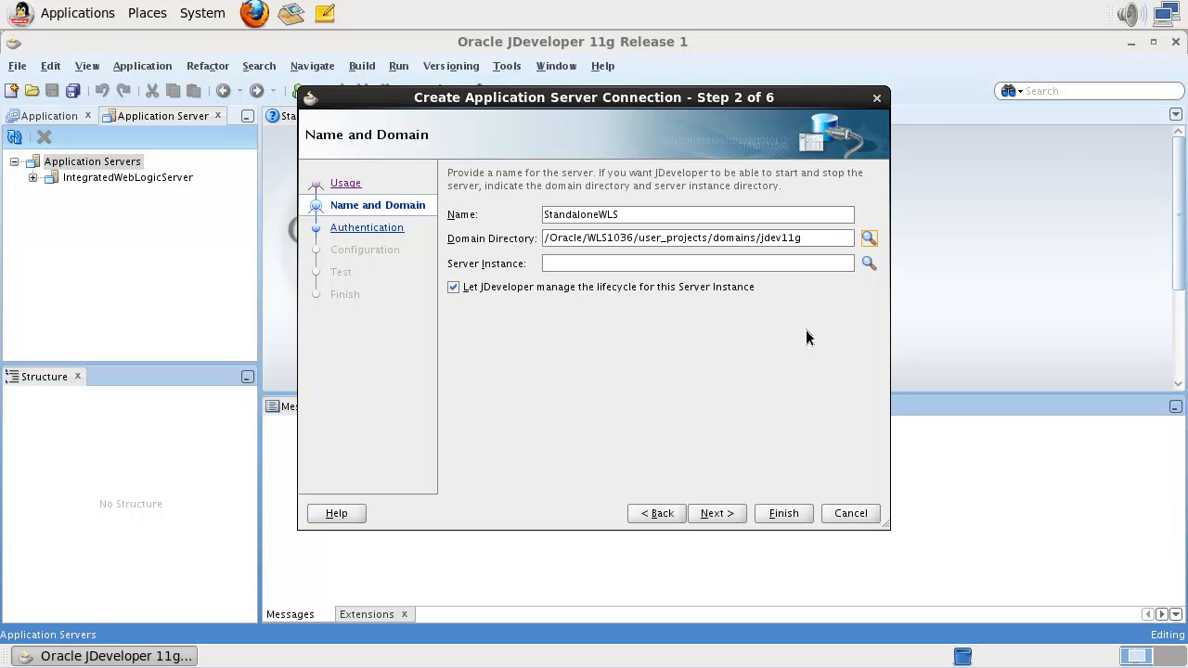
- Set the server instance to the domain's servers/AdminServer folder
left_click(867, 264)
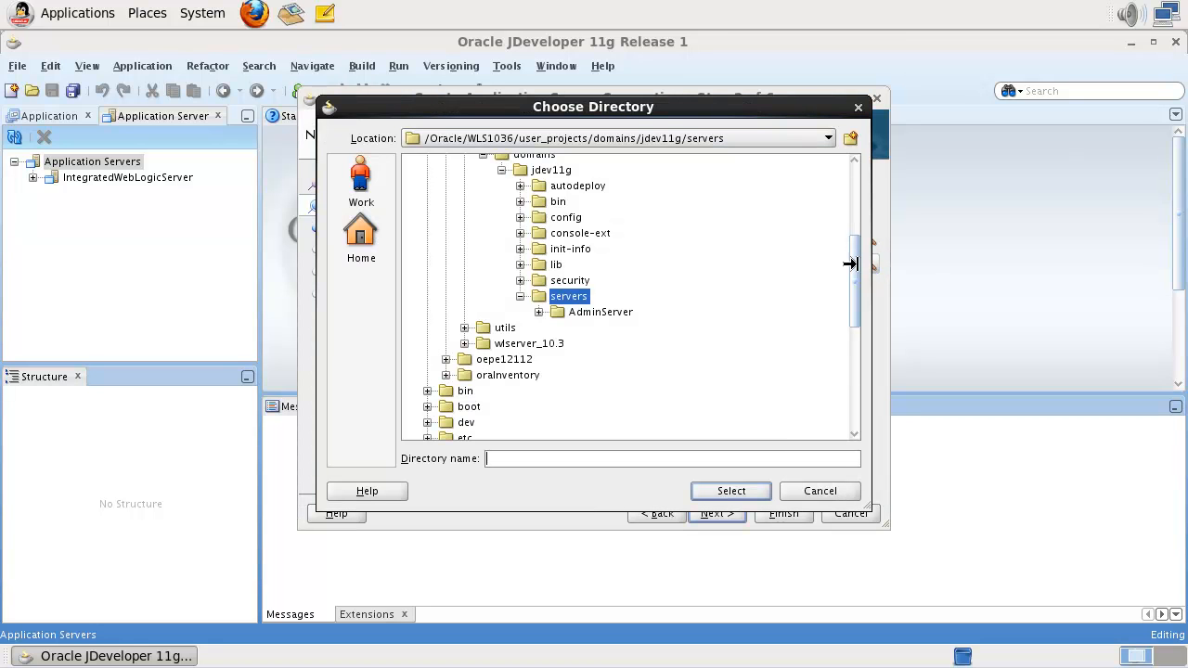
left_click(580, 313)
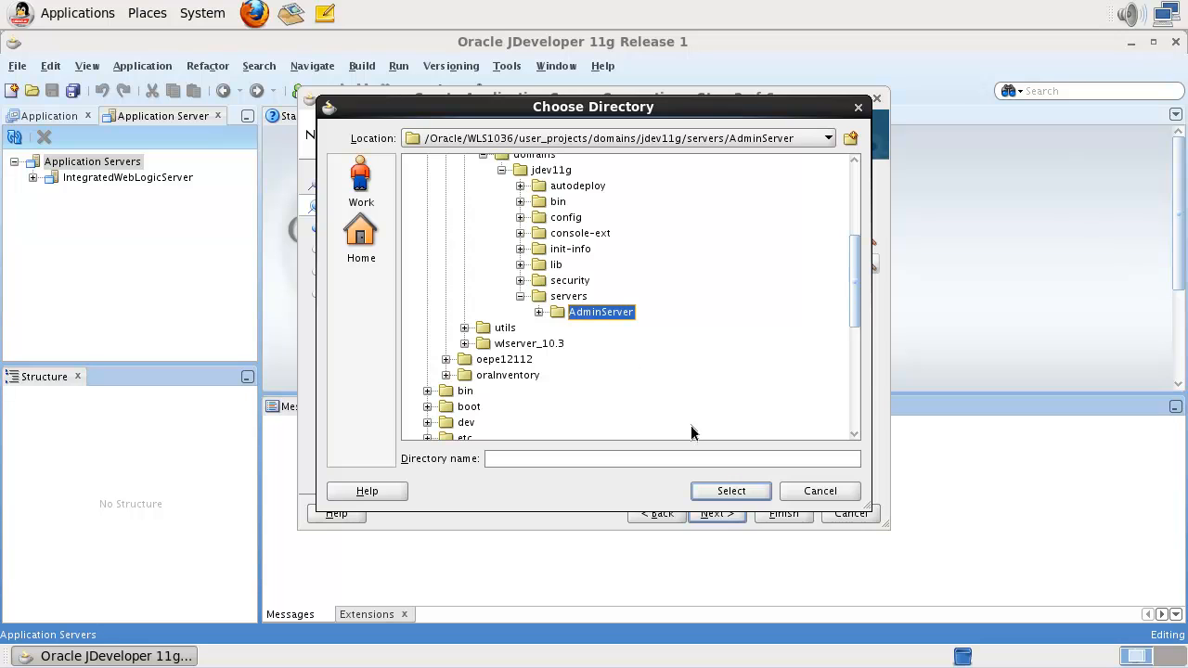
left_click(730, 491)
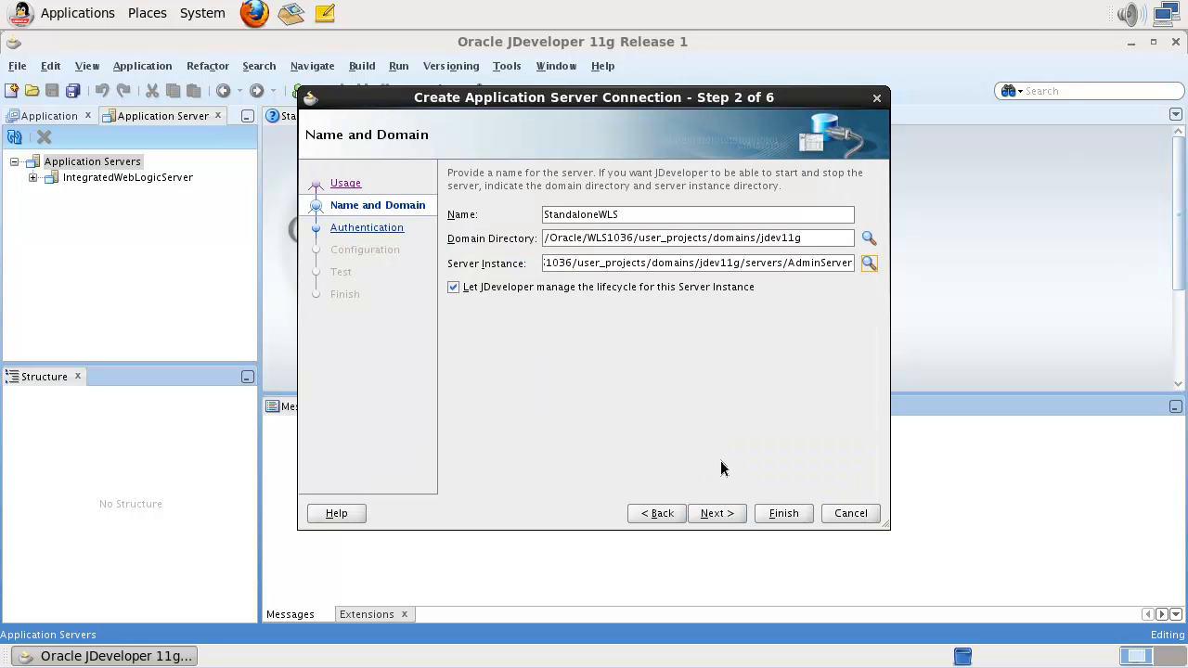
- Enter the weblogic administrator password on the authentication step
left_click(730, 516)
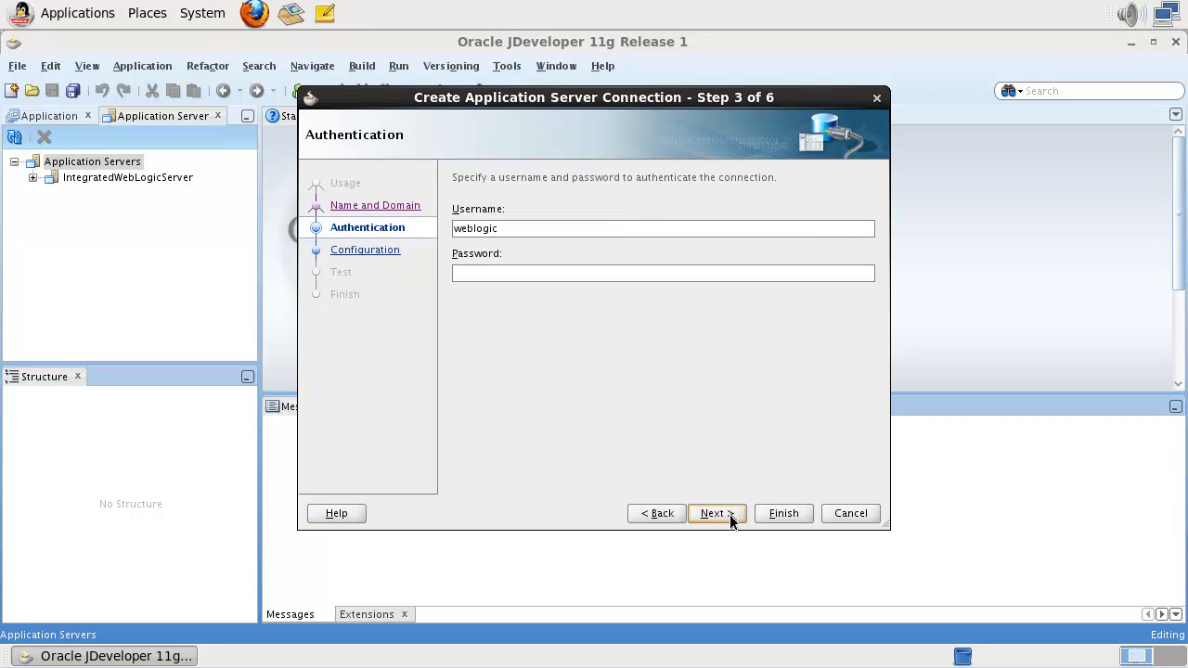
left_click(668, 273)
type("welcome1")
left_click(715, 513)
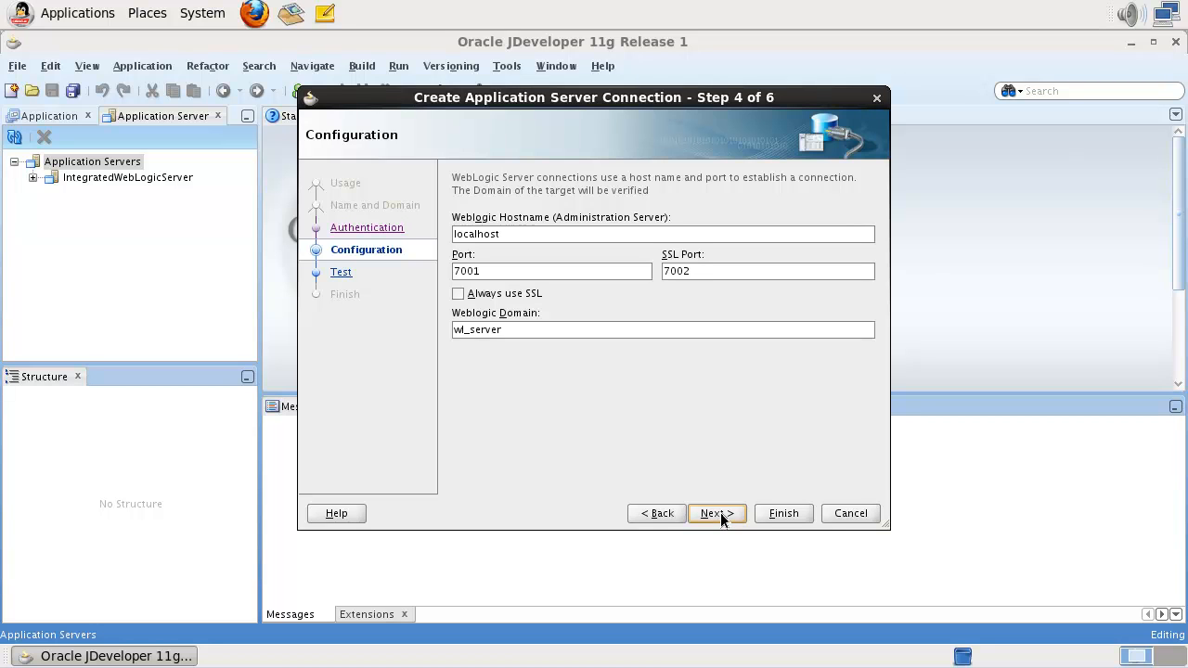
- Change the WebLogic domain from wl_server to jdev11g and finish the StandaloneWLS connection
double_click(712, 333)
type("jdev11g")
left_click(720, 516)
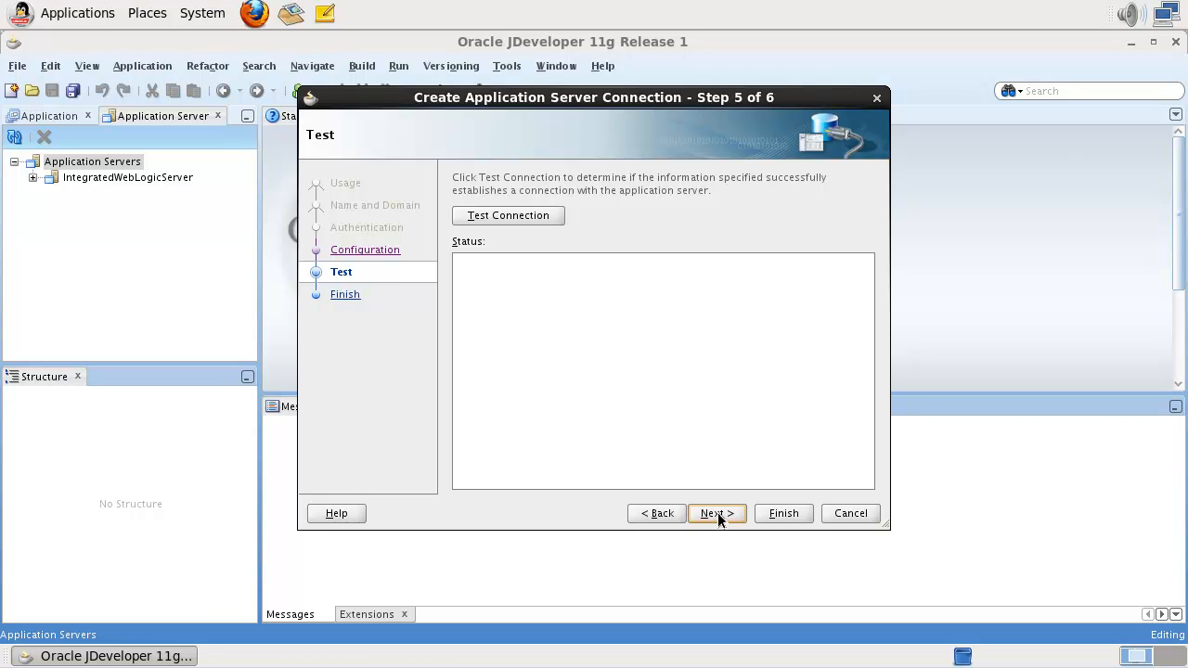
left_click(776, 516)
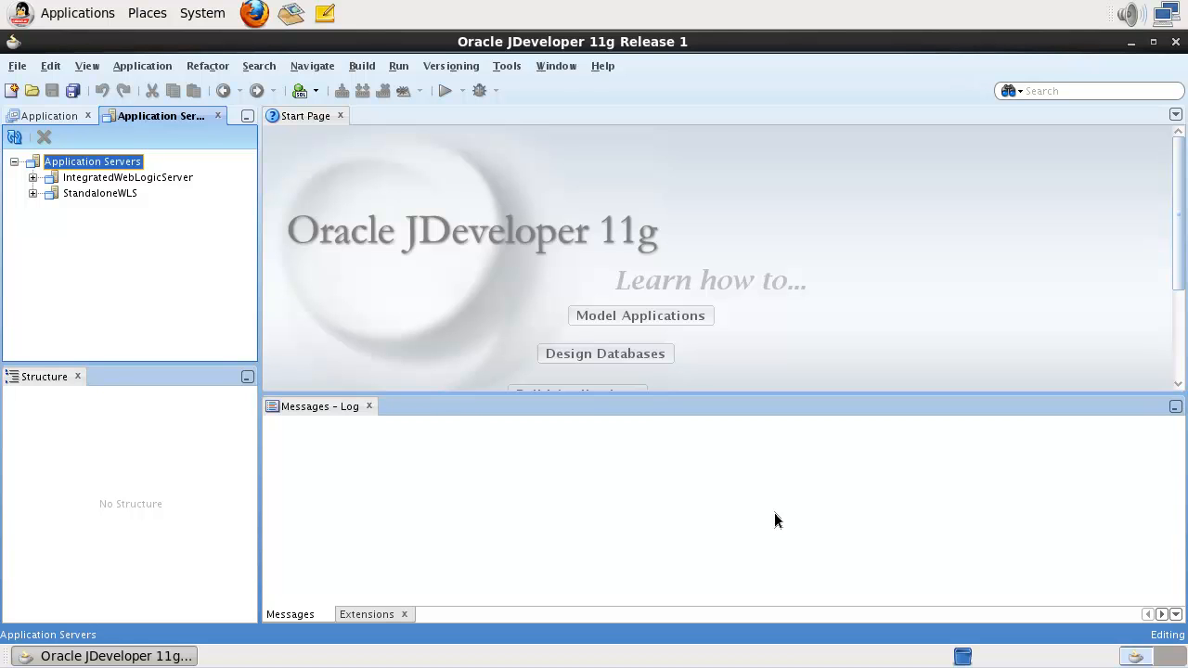
- Expand StandaloneWLS in the navigator and start it via Run > Start Server Instance
left_click(620, 529)
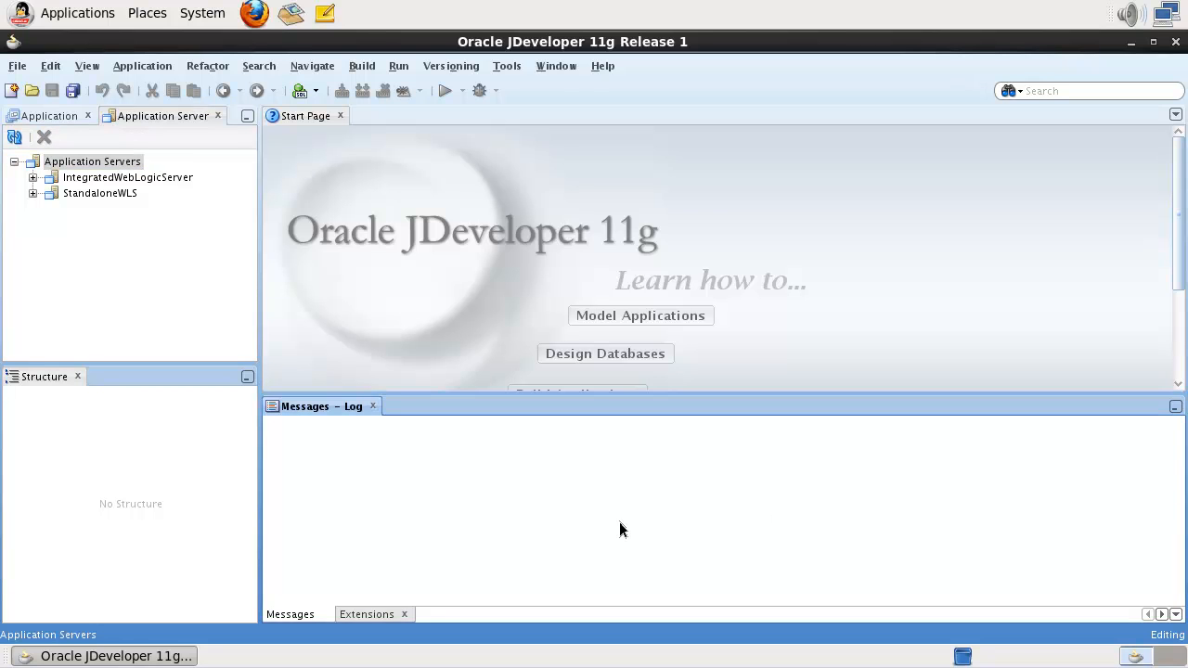
left_click(33, 194)
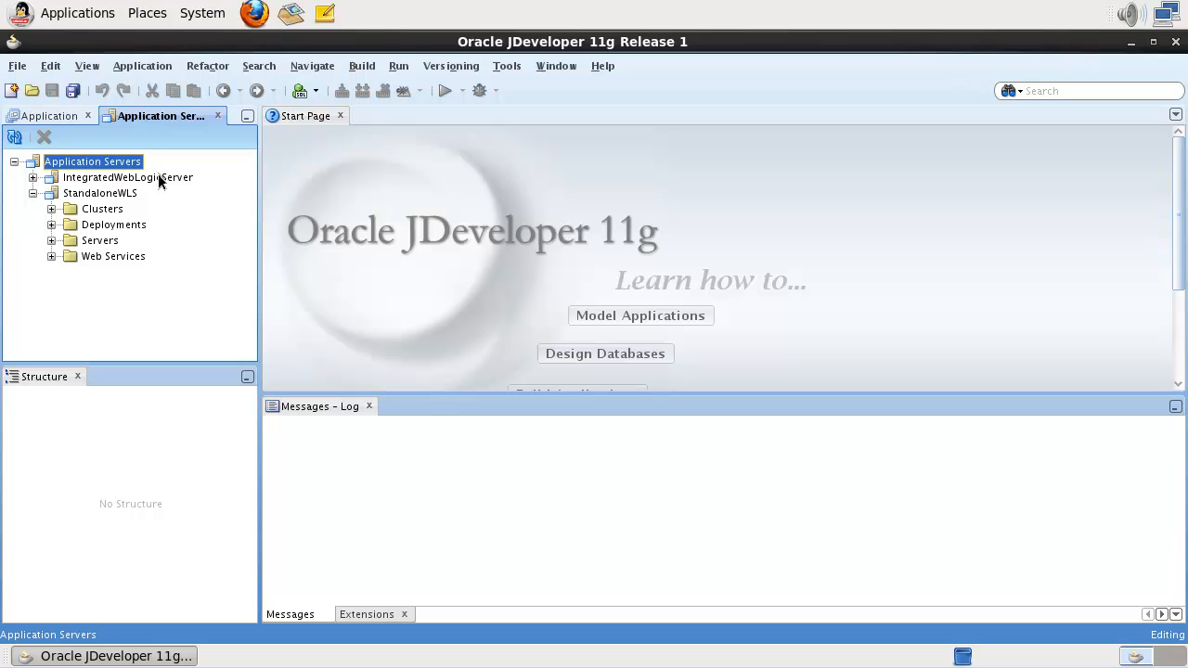
left_click(399, 66)
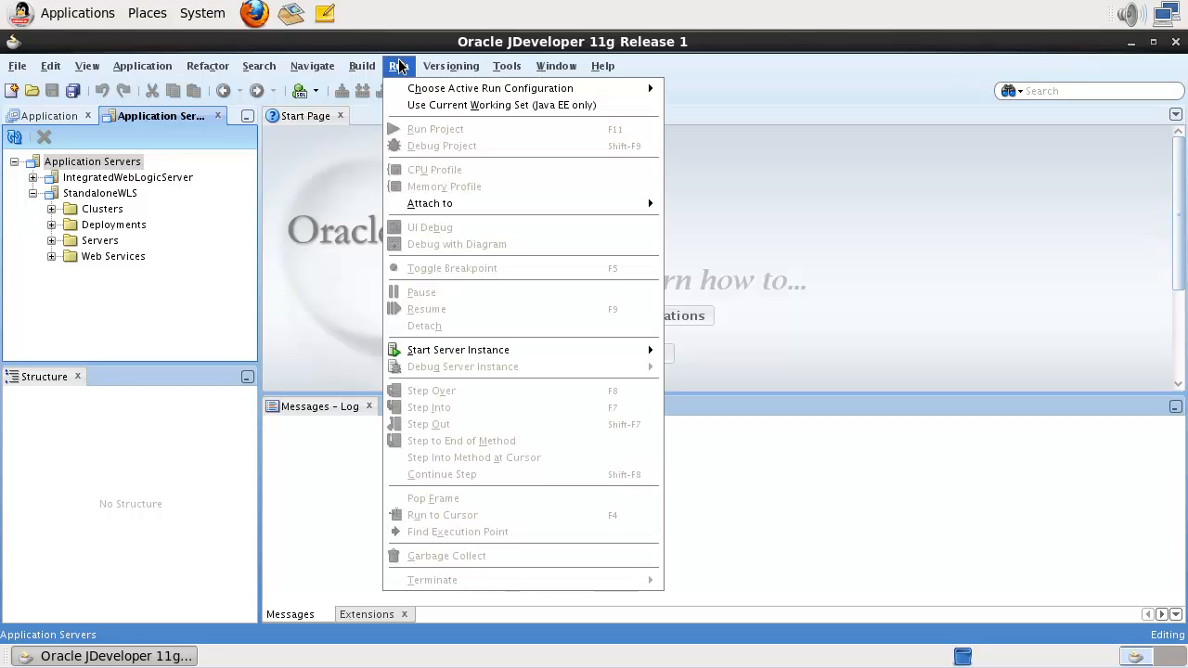
mouse_move(434, 350)
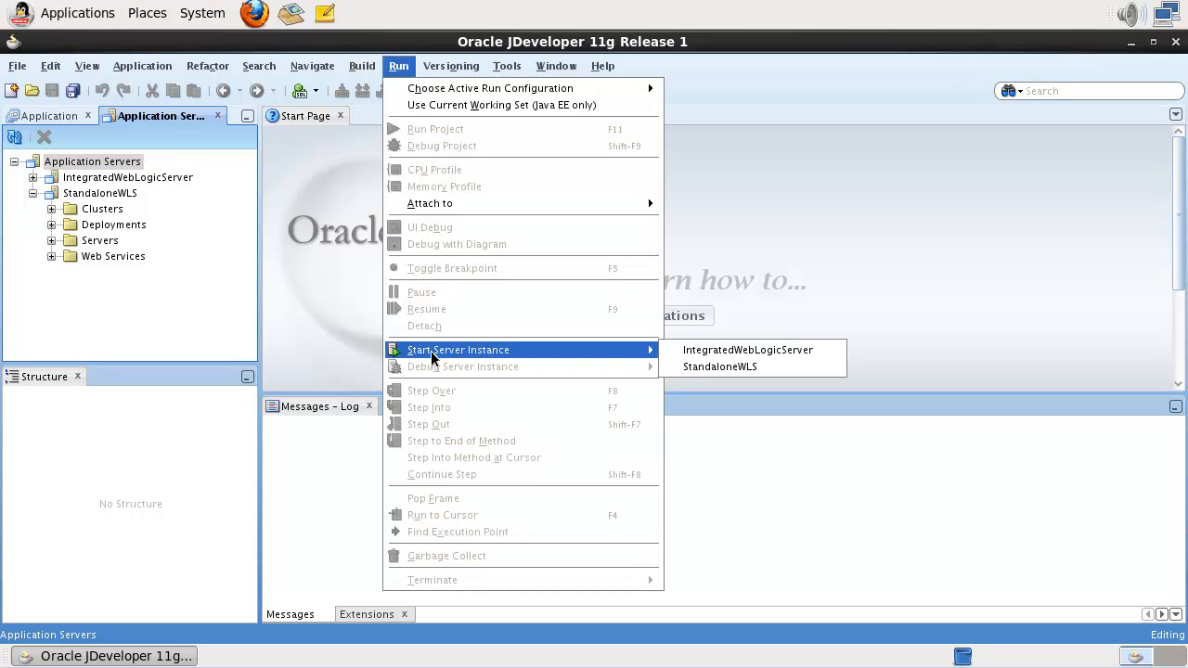
left_click(706, 366)
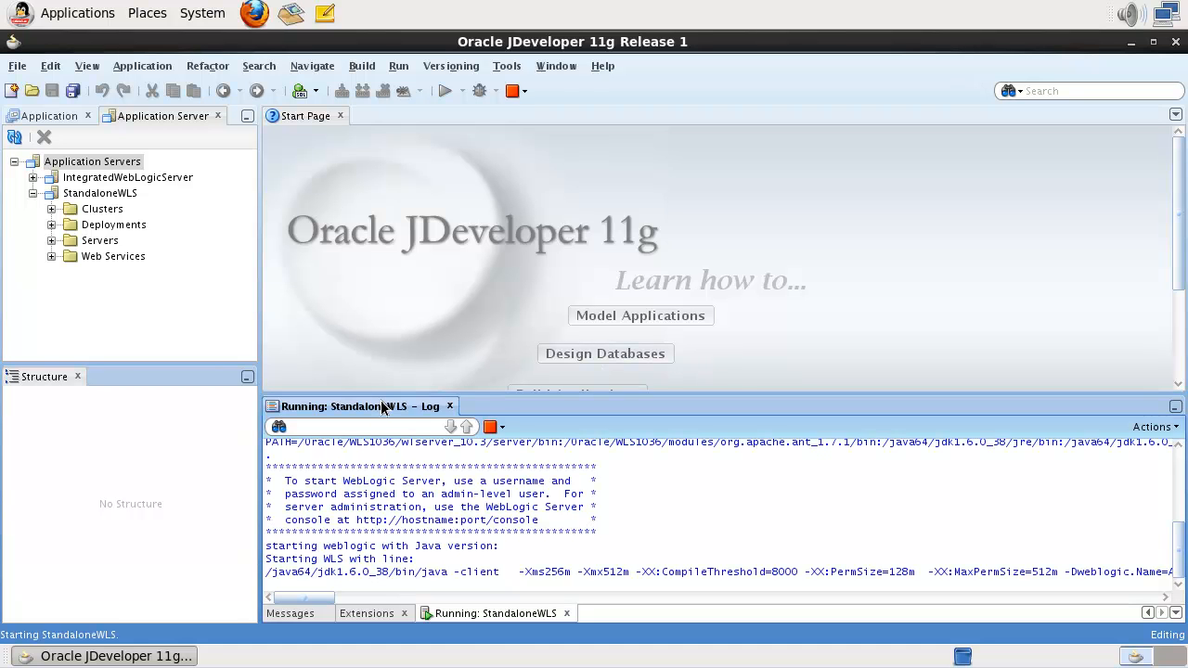
- Maximize the StandaloneWLS log, stop the server once RUNNING, and advance to the next slide
double_click(380, 407)
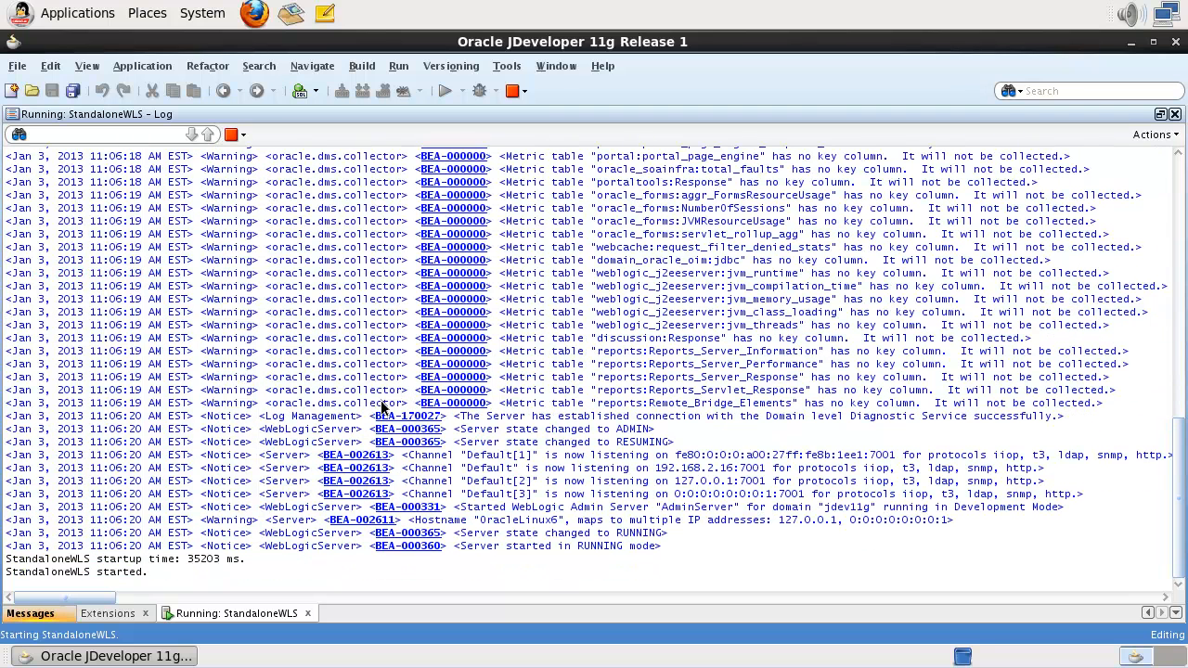
left_click(243, 135)
left_click(251, 151)
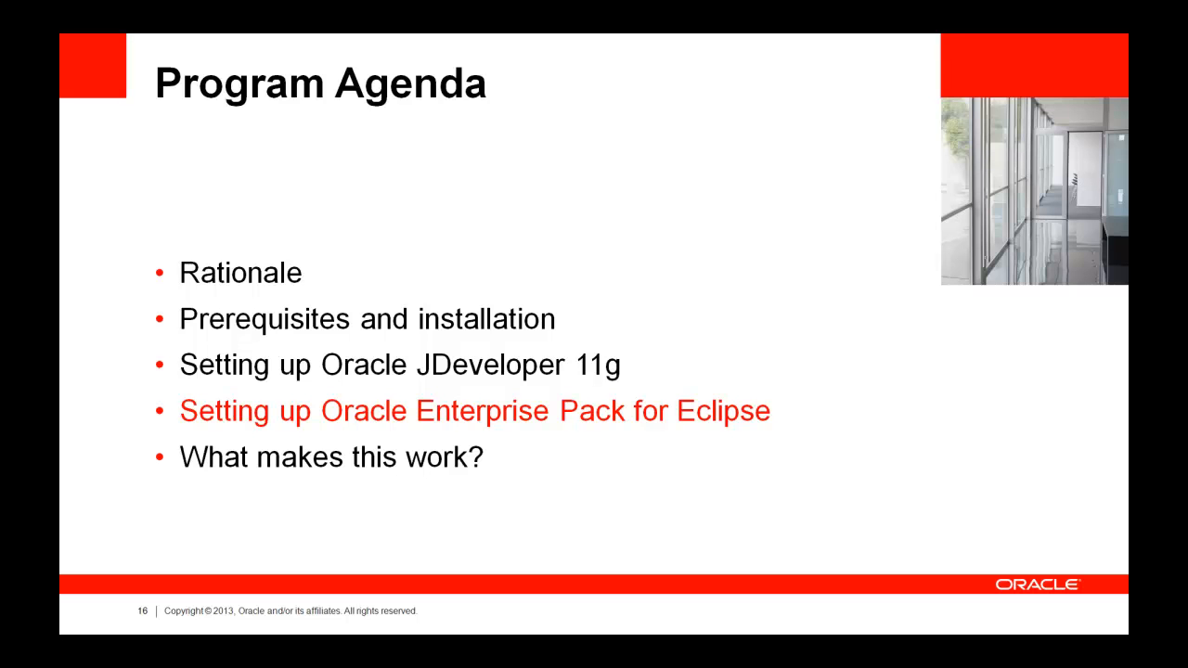
key("Right")
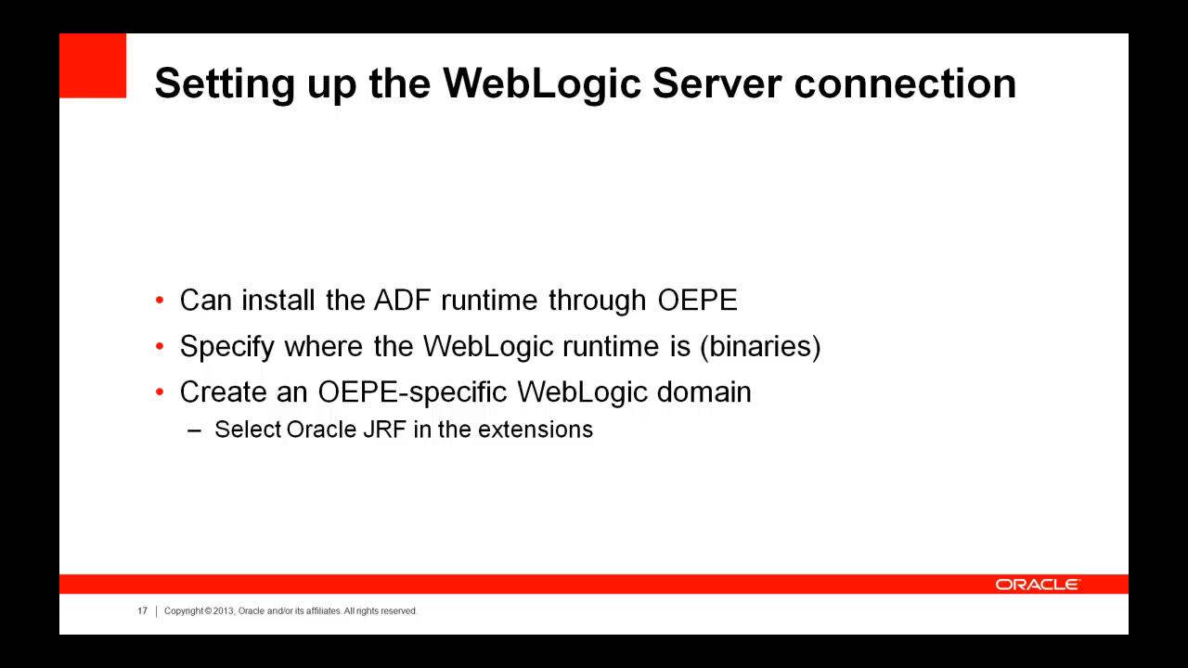
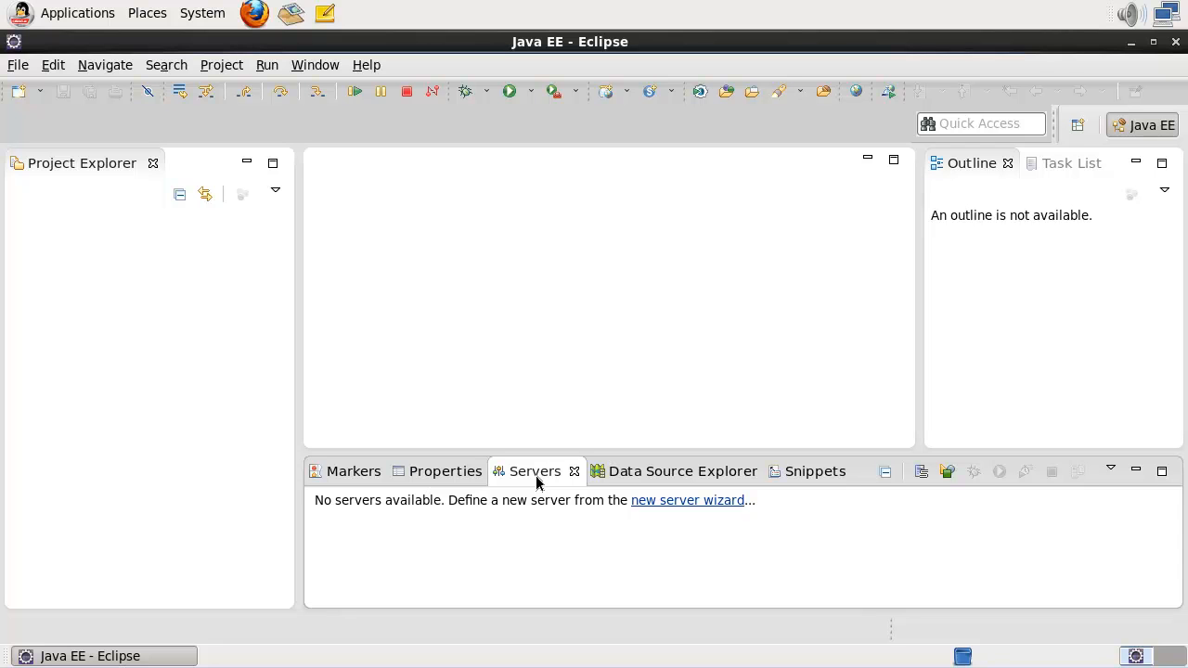
left_click(312, 65)
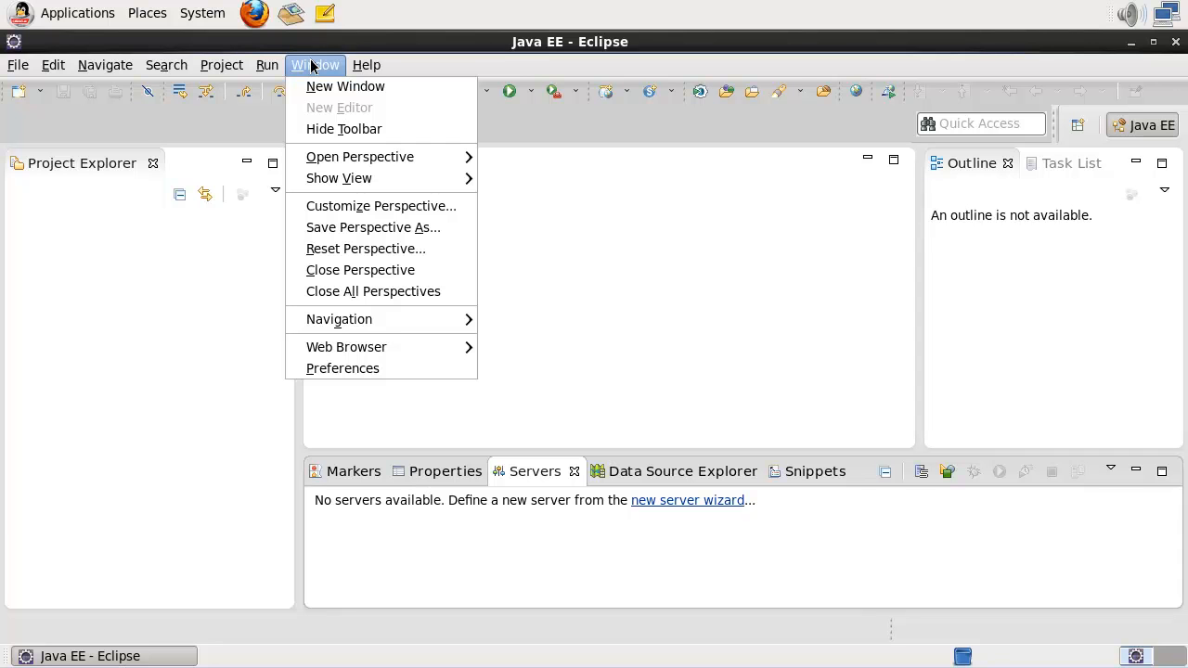
mouse_move(309, 185)
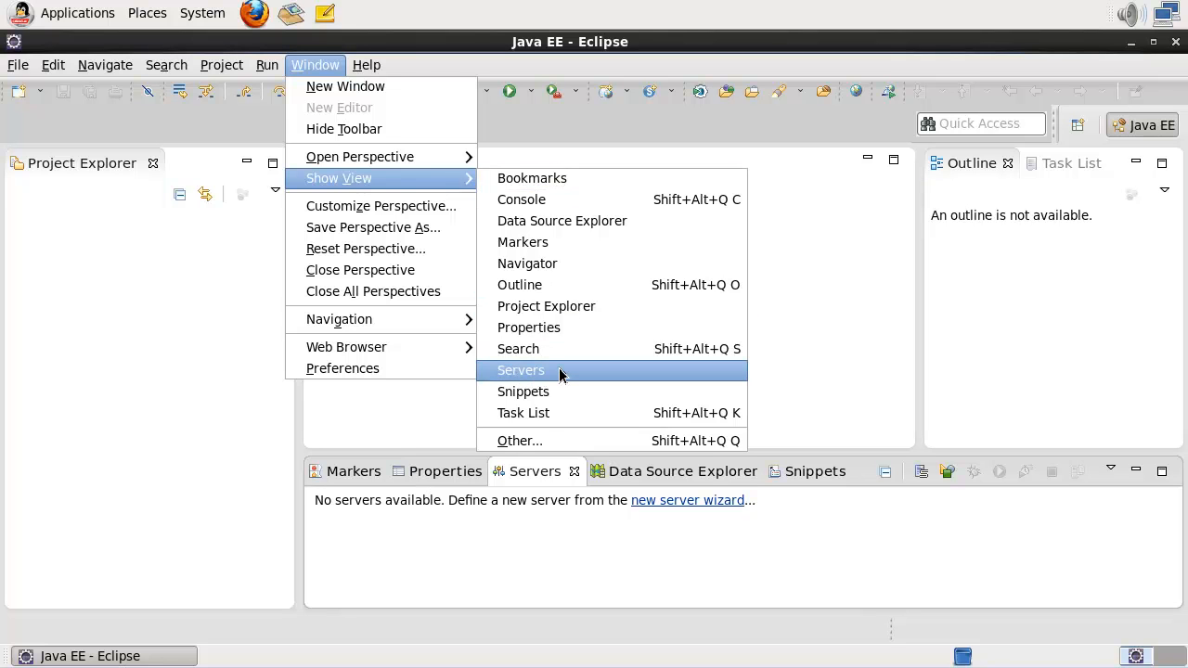
left_click(563, 442)
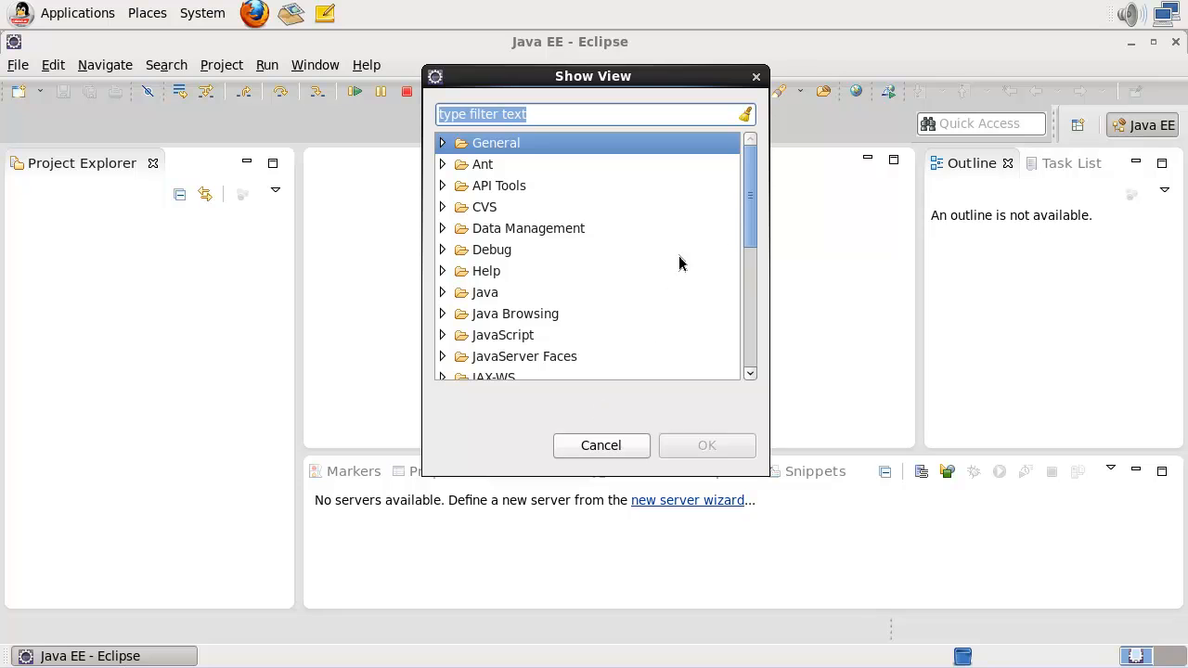
left_click_drag(751, 219, 748, 324)
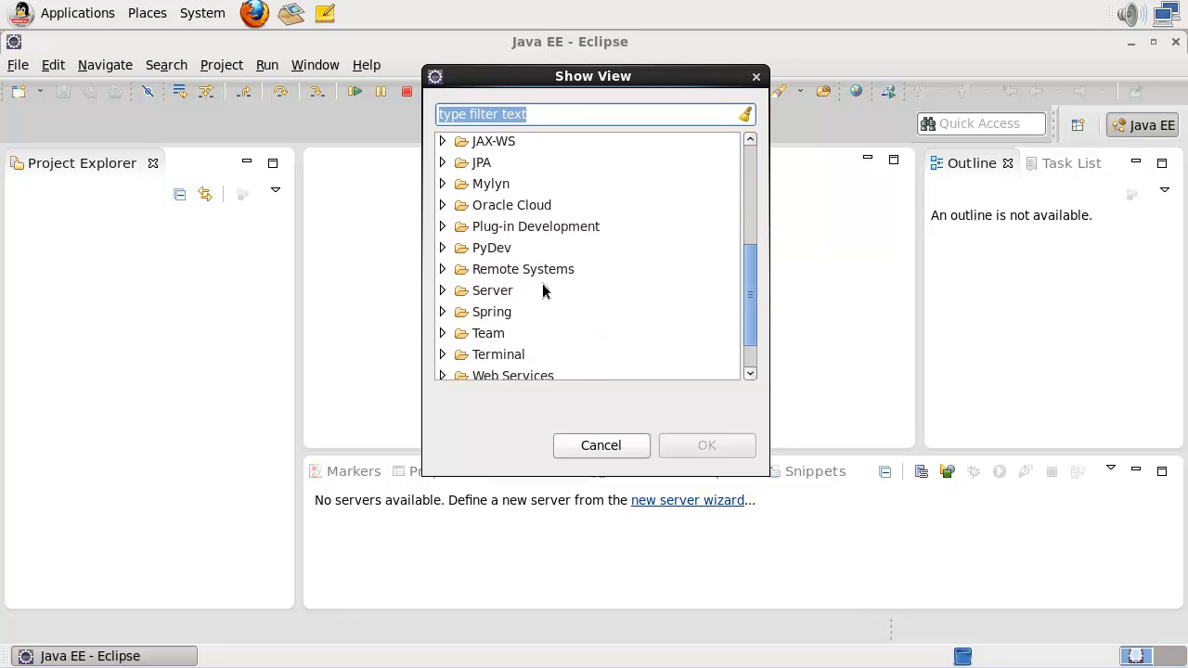
left_click(443, 292)
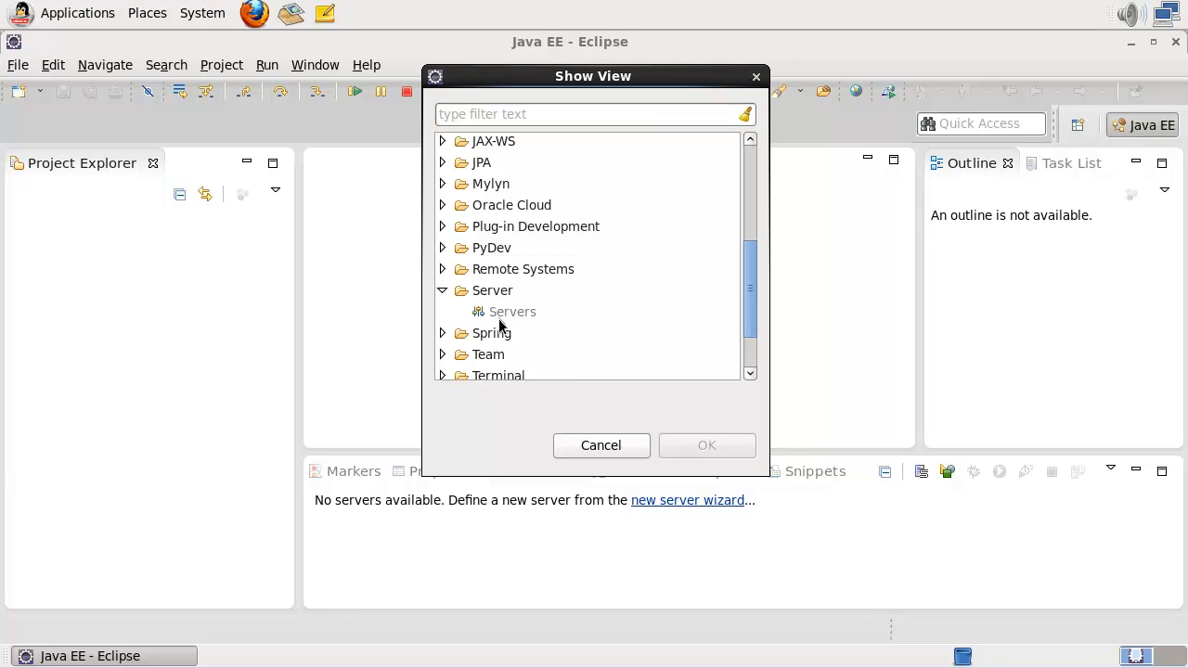
left_click(607, 448)
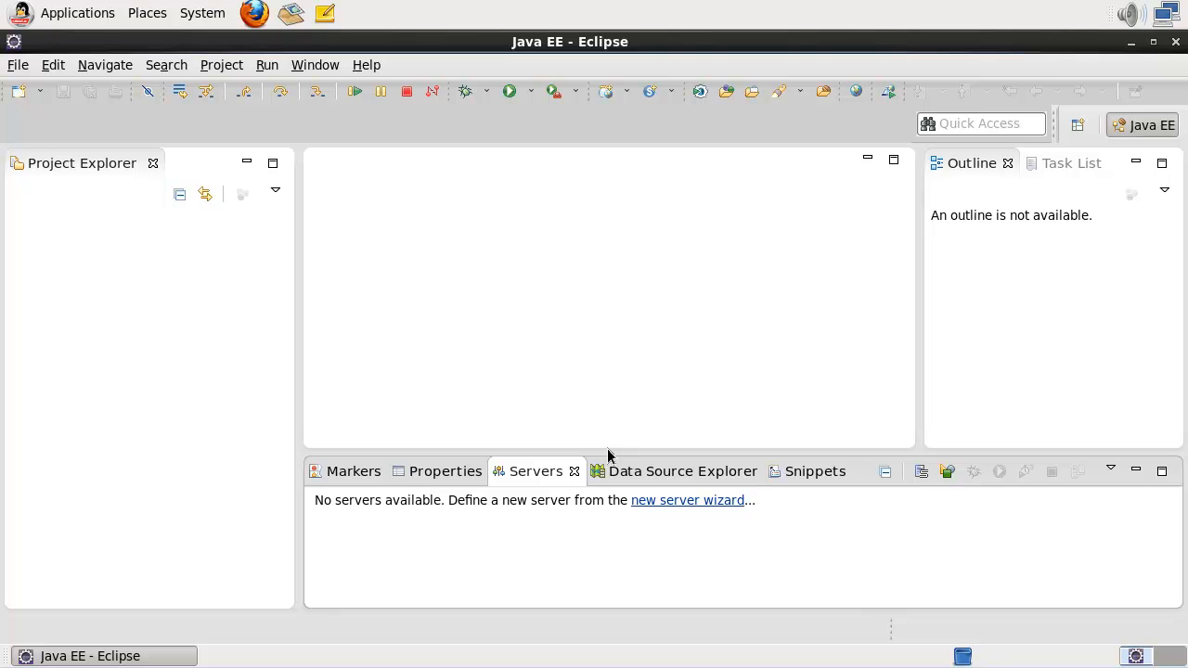
- In the new server wizard on localhost, pick Oracle WebLogic Server 11gR1 (10.3.6) under Oracle
left_click(664, 500)
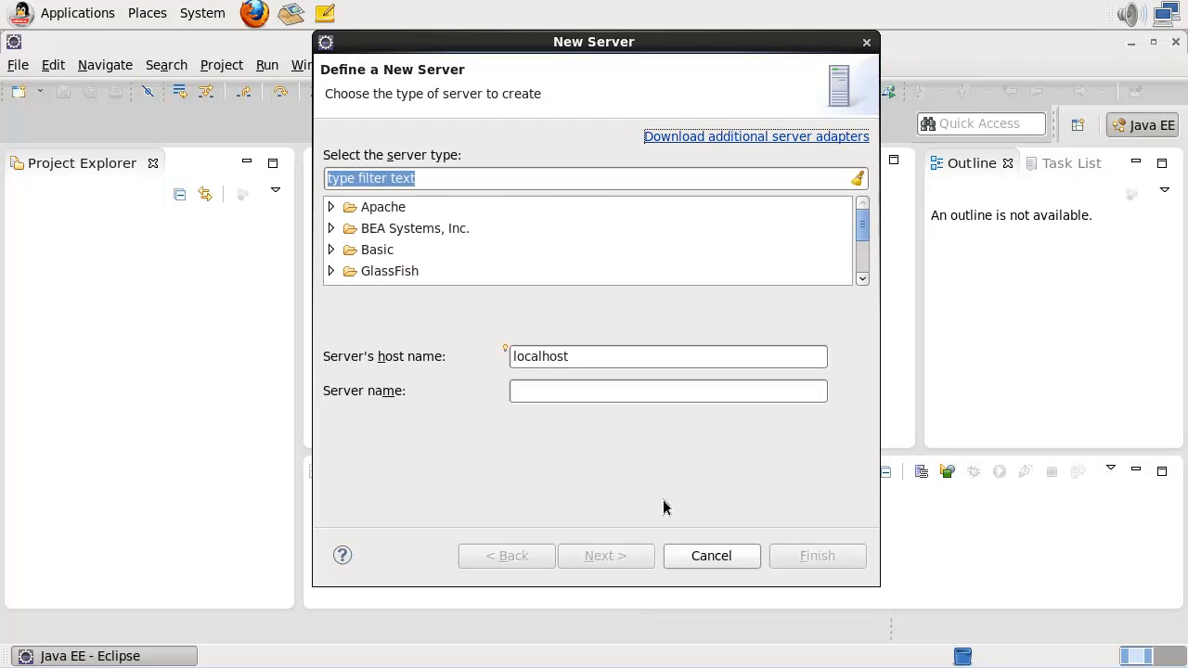
left_click(331, 229)
scroll(496, 238, "down", 4)
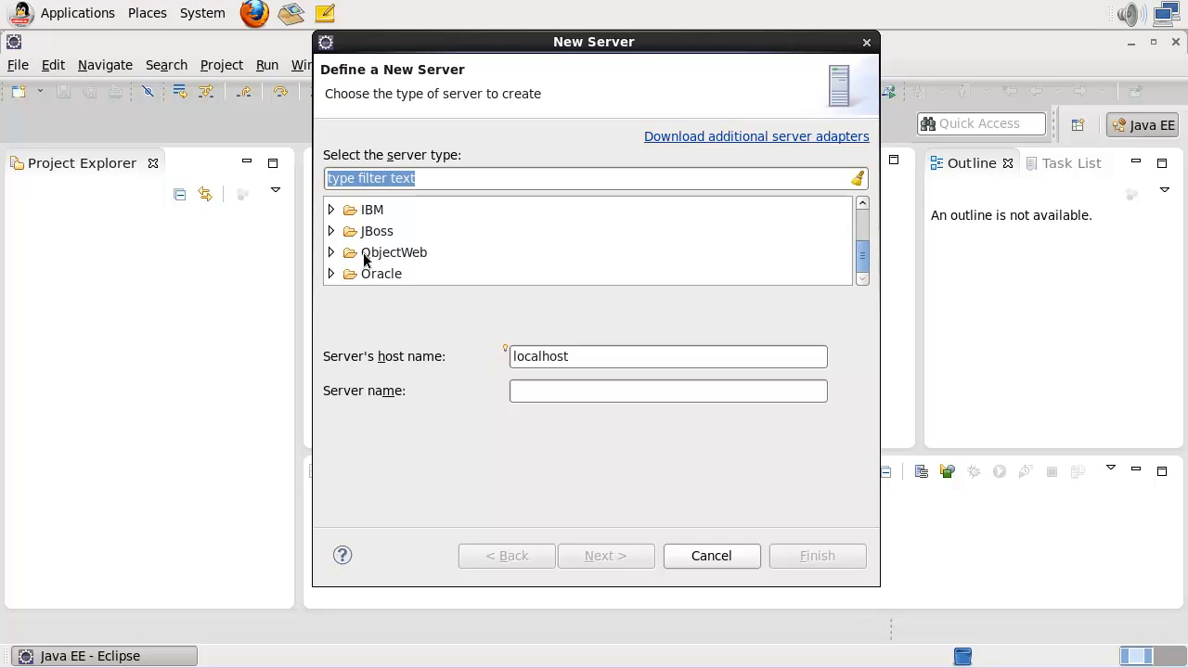
left_click(331, 274)
scroll(422, 262, "down", 5)
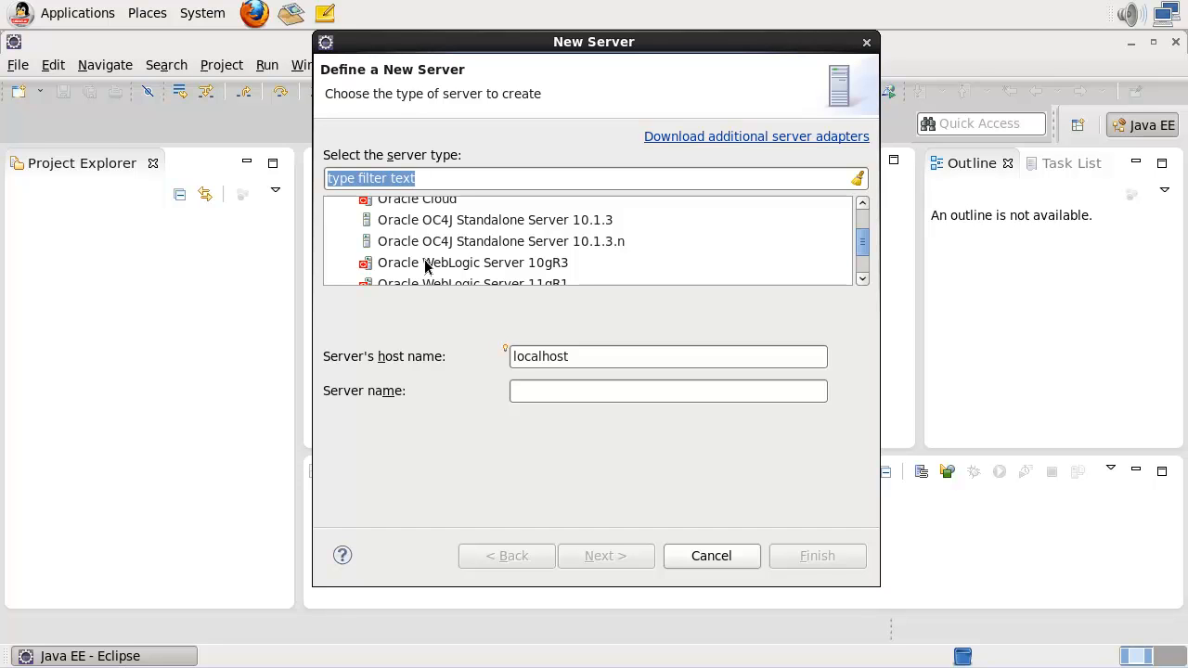
scroll(425, 265, "down", 6)
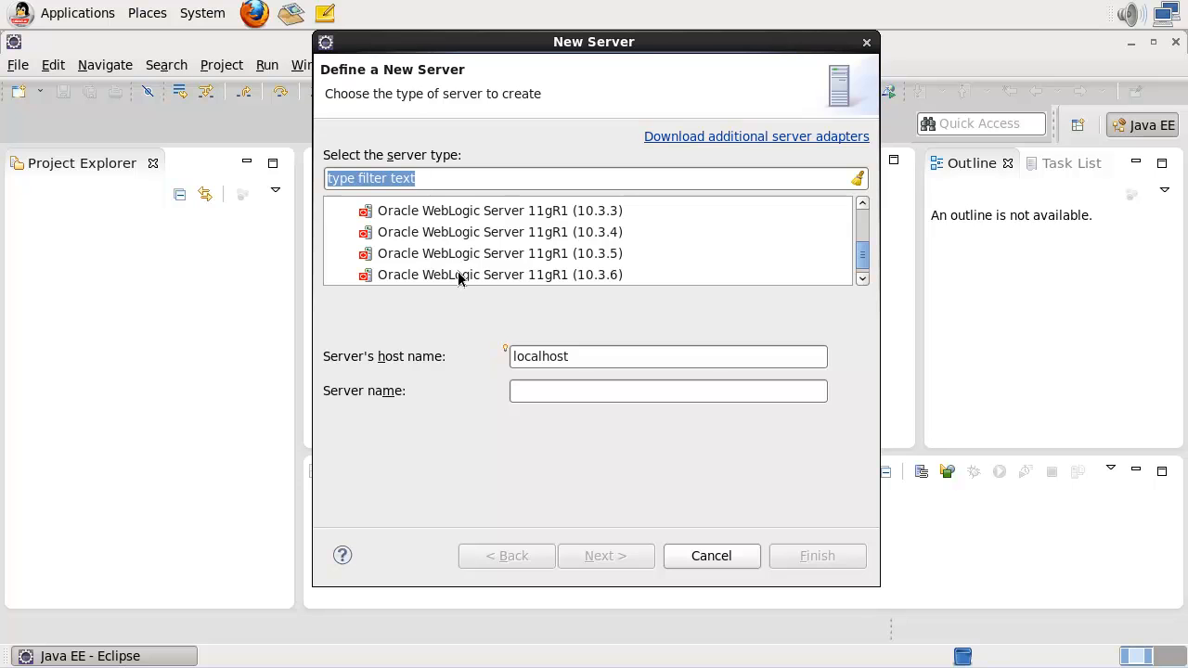
left_click(459, 277)
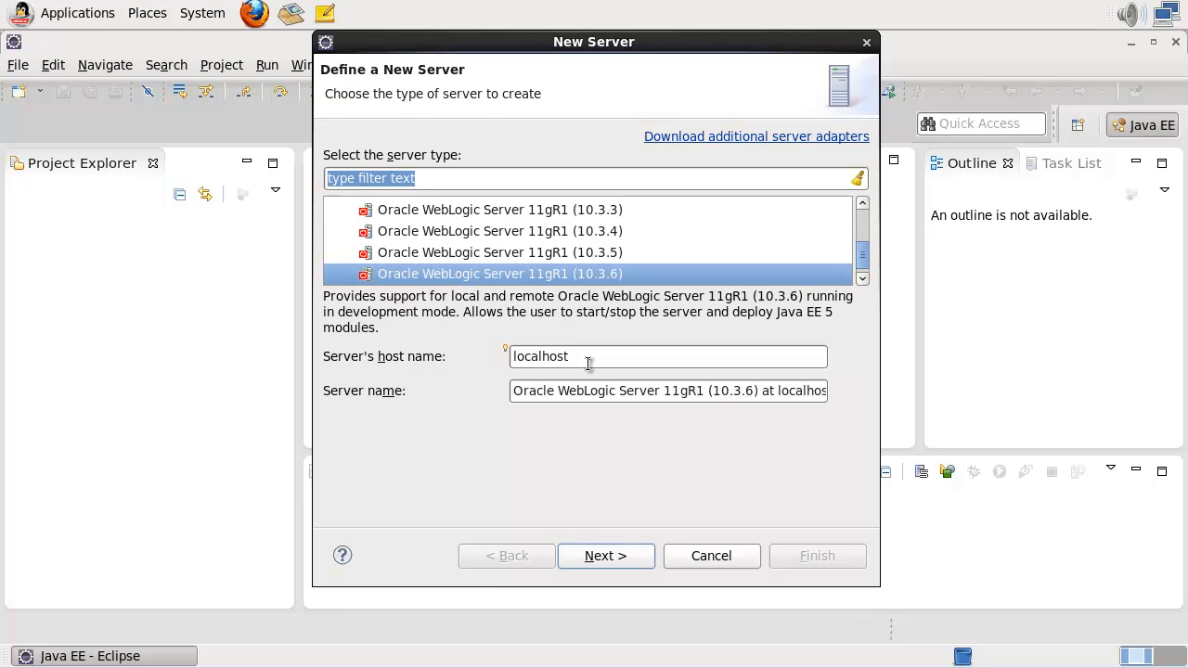
- Set the WebLogic home to /Oracle/WLS1036/wlserver_10.3 on the runtime page
left_click(624, 558)
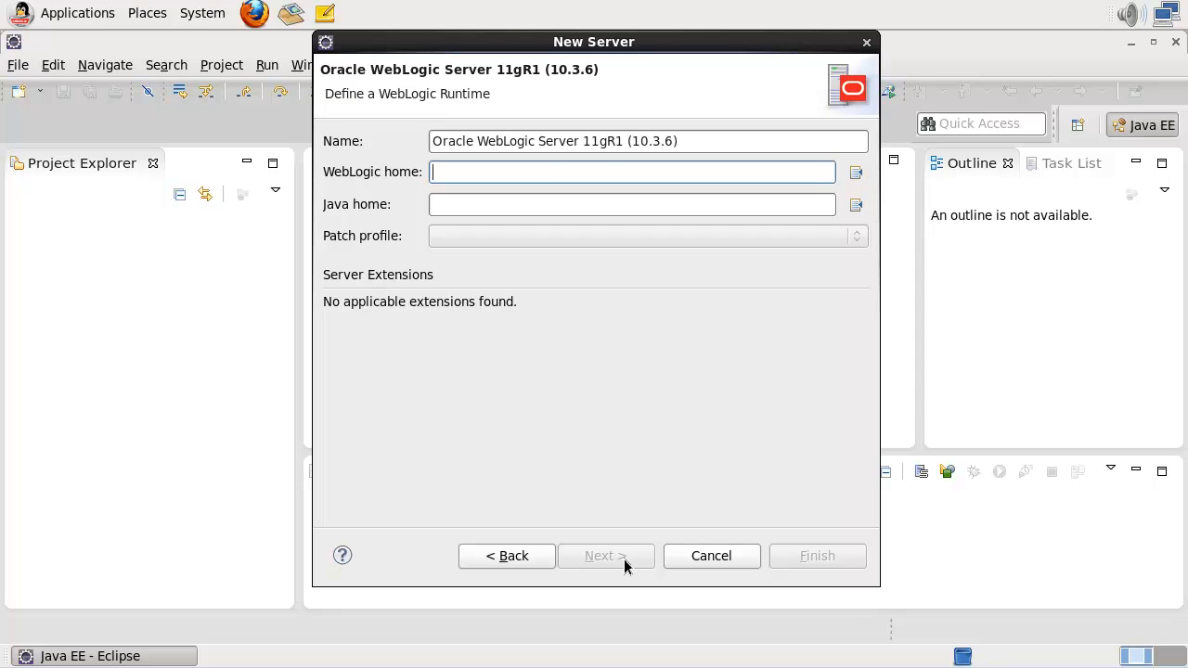
left_click(855, 172)
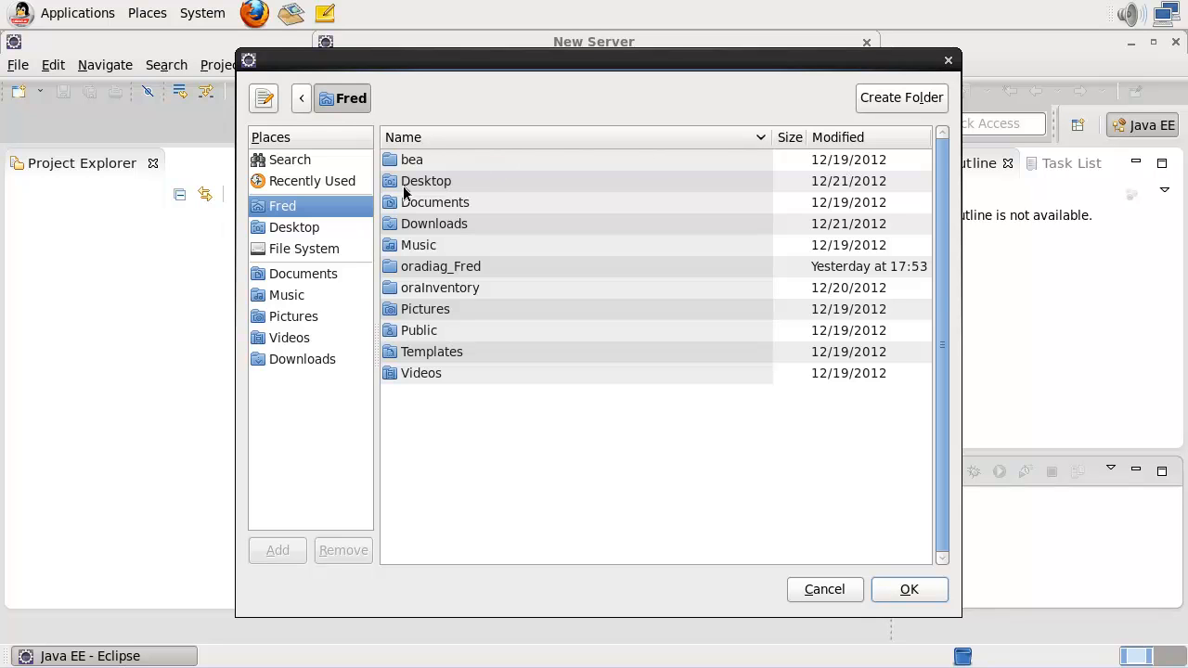
left_click(316, 251)
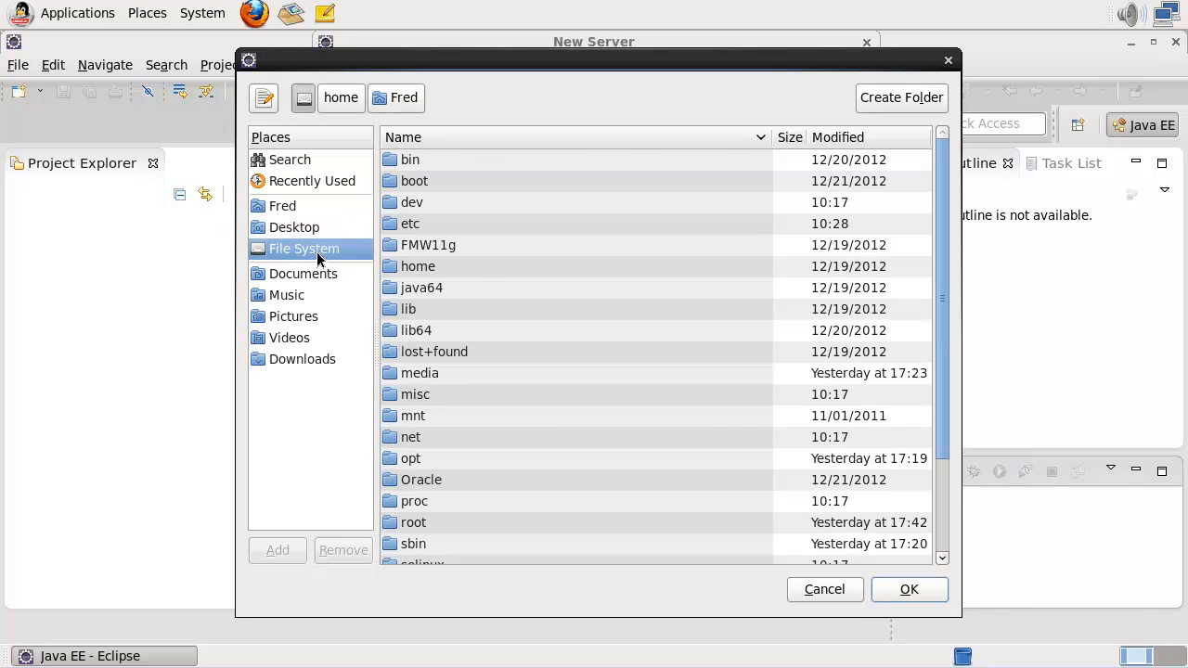
left_click(420, 484)
double_click(418, 481)
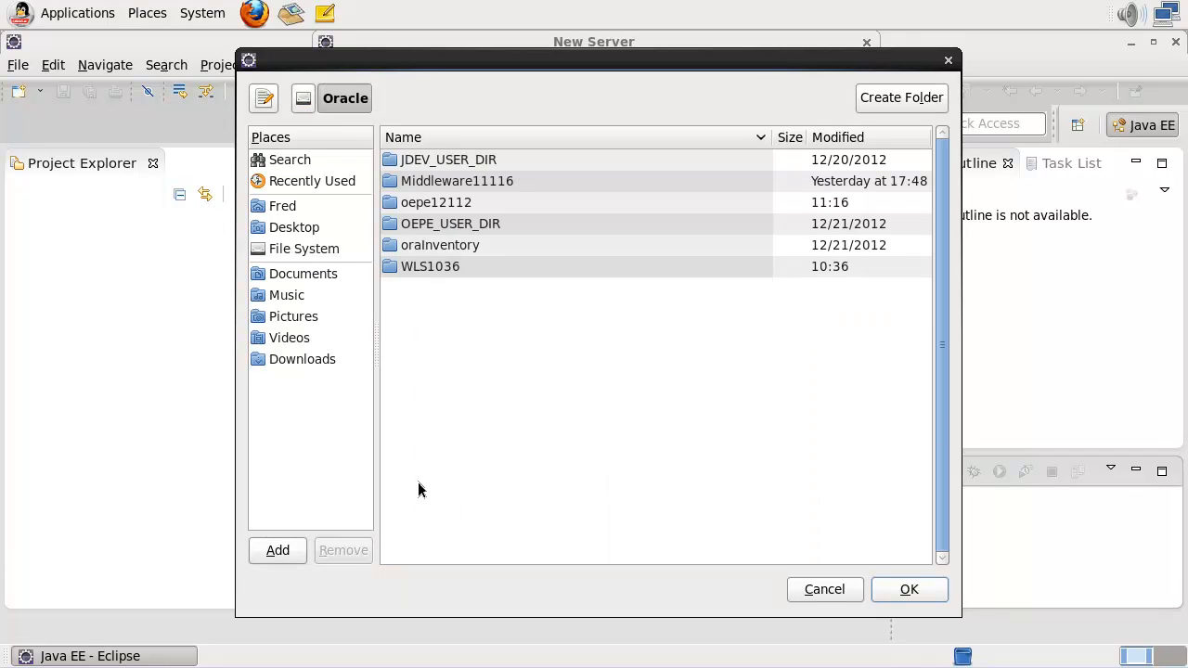
double_click(423, 267)
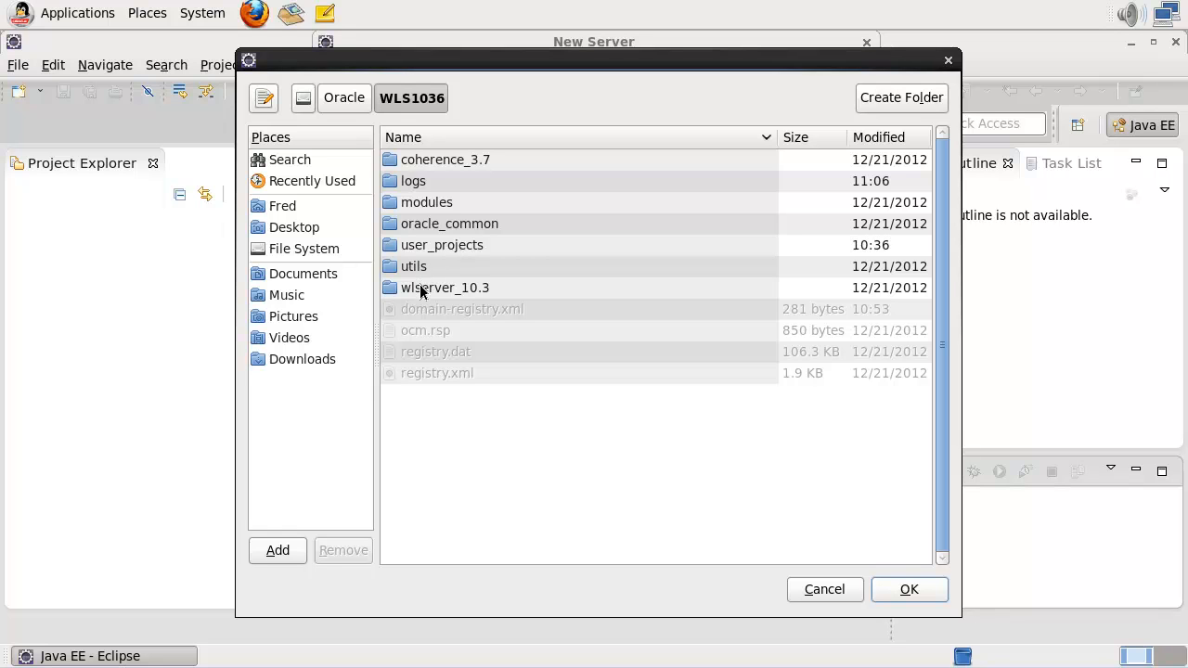
double_click(420, 290)
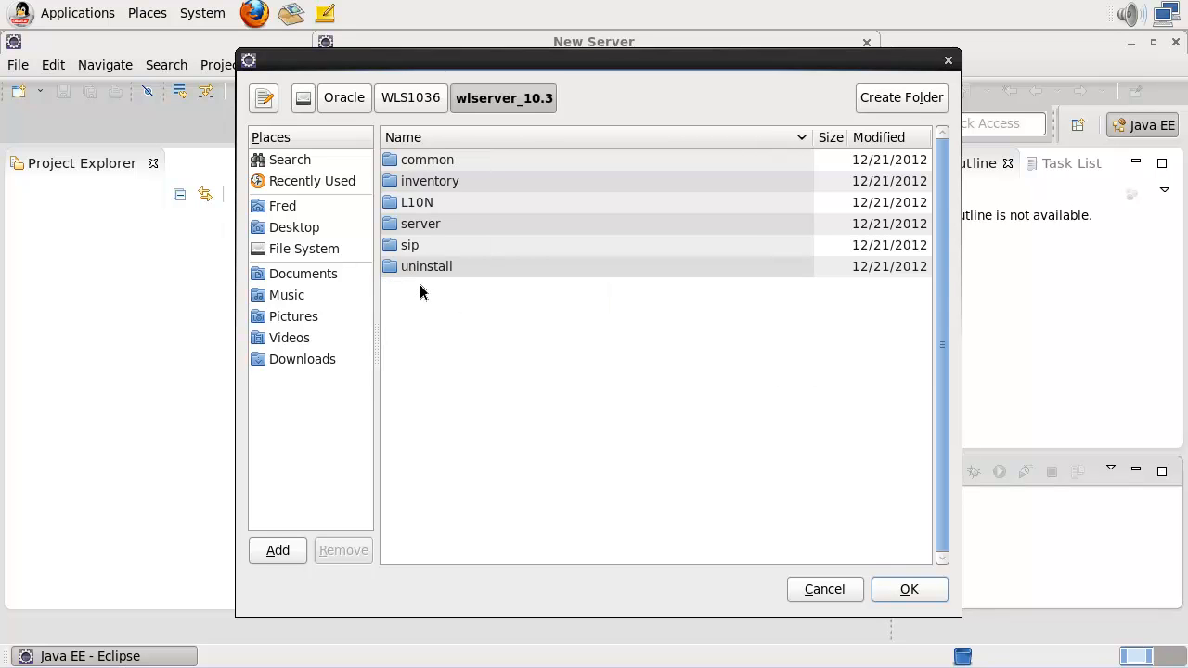
left_click(897, 592)
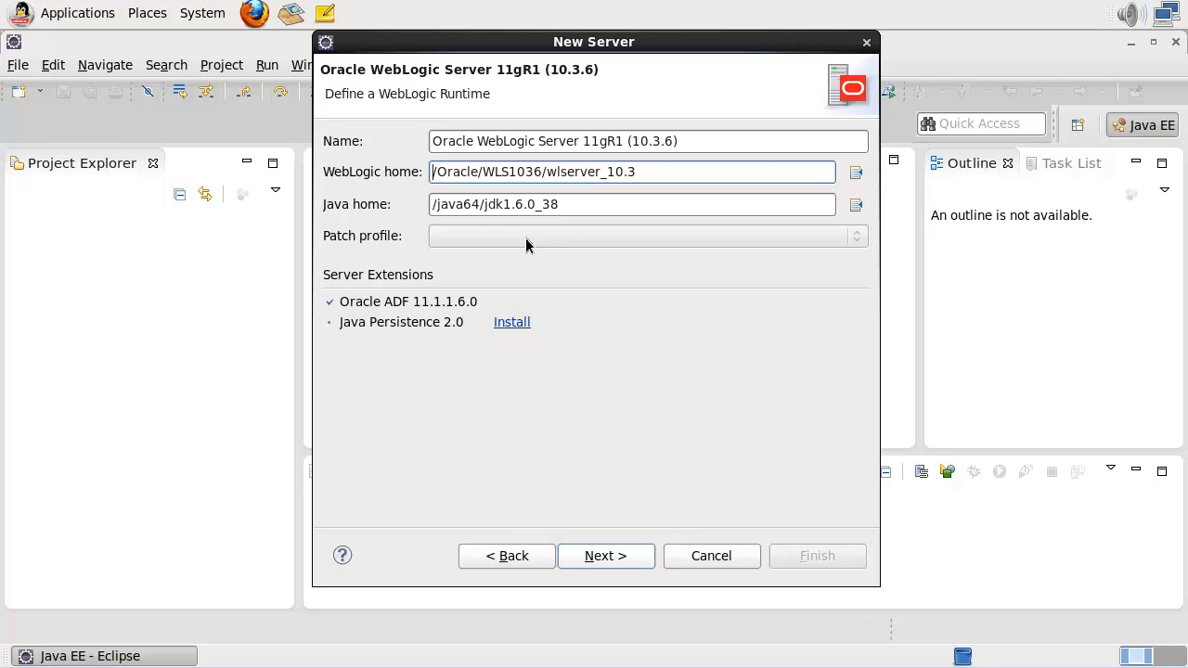
- Create a new WebLogic domain named OEPE12c and use it as the domain directory
left_click(611, 559)
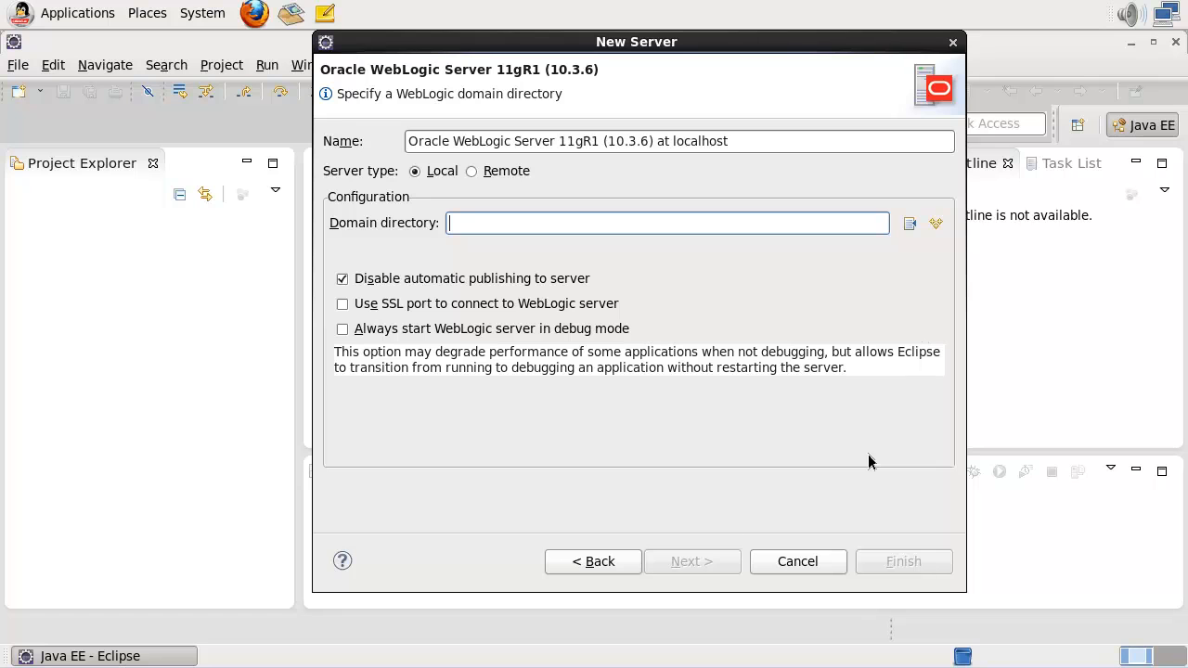
left_click(935, 226)
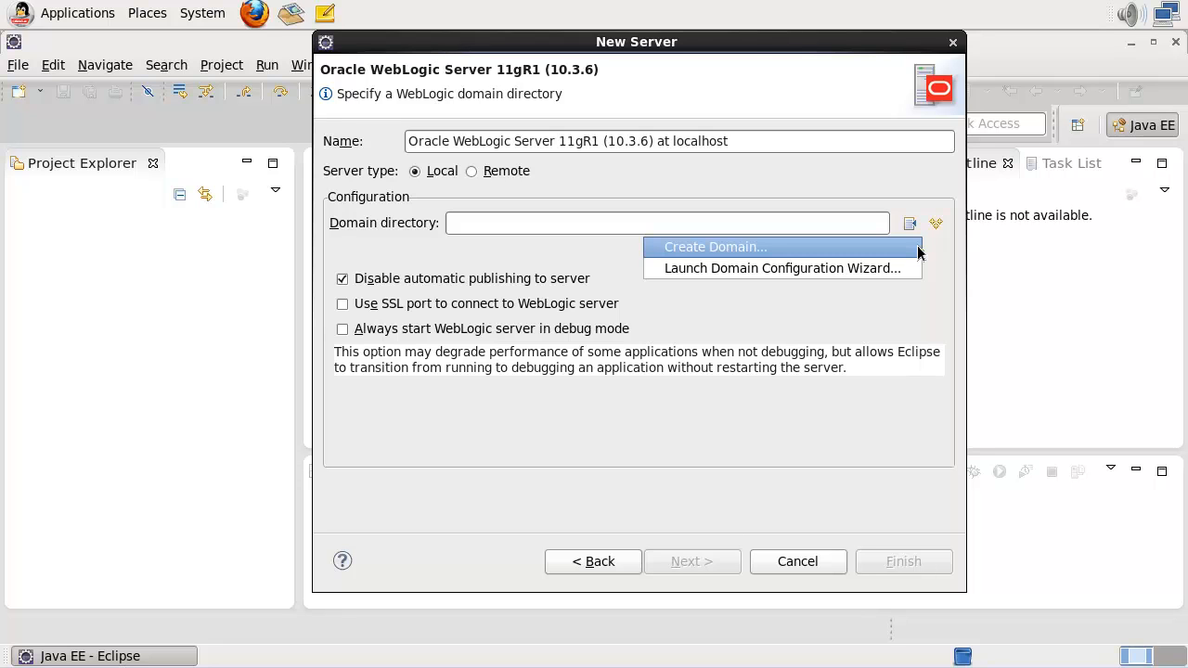
left_click(918, 251)
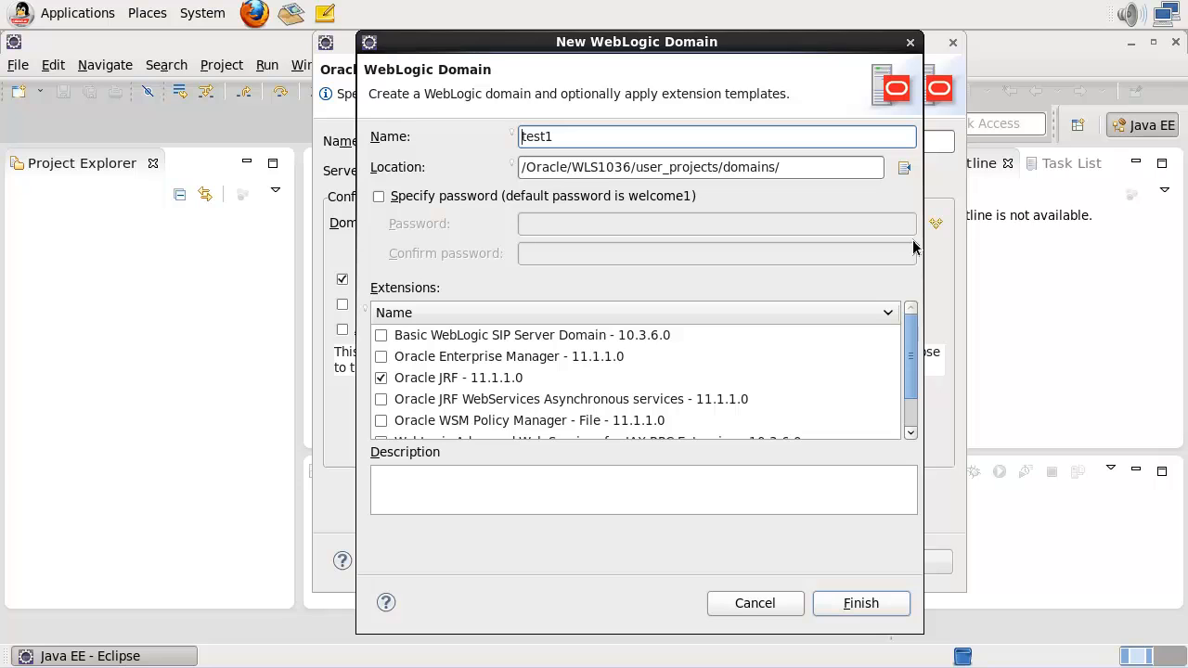
key("shift+Right")
key("shift+Right")
key("shift+Right")
key("shift+Right")
key("shift+Right")
type("OEPE12c")
left_click_drag(911, 350, 908, 318)
left_click(860, 603)
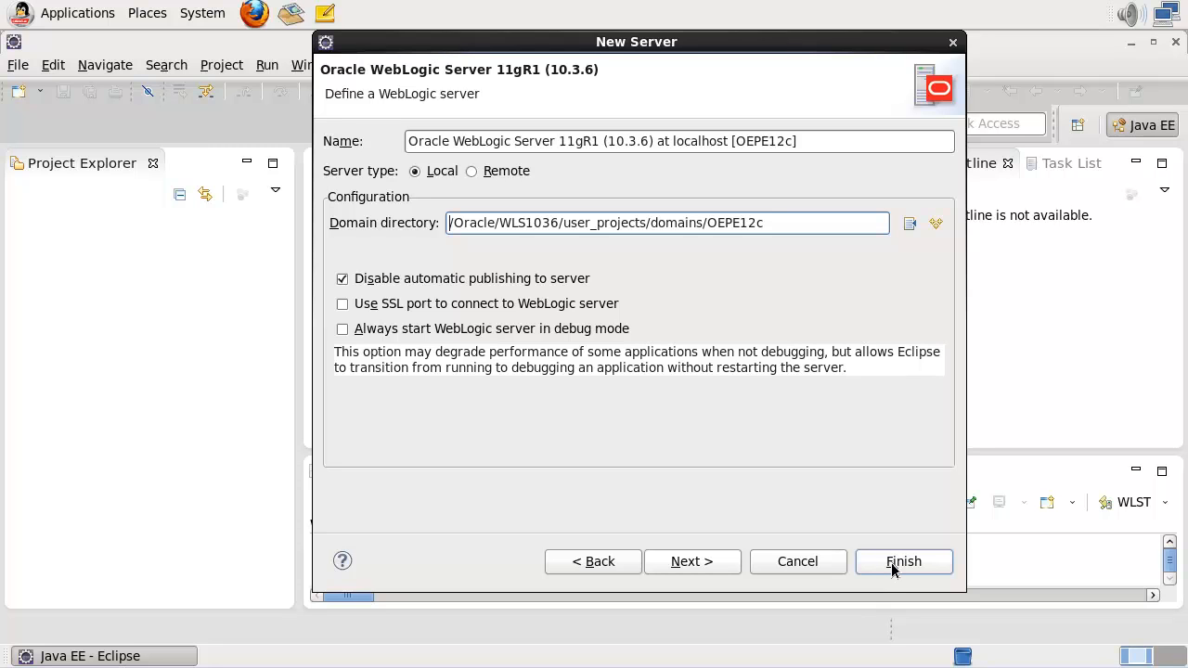
- Finish adding the server and expand its entry in the Servers view
left_click(892, 568)
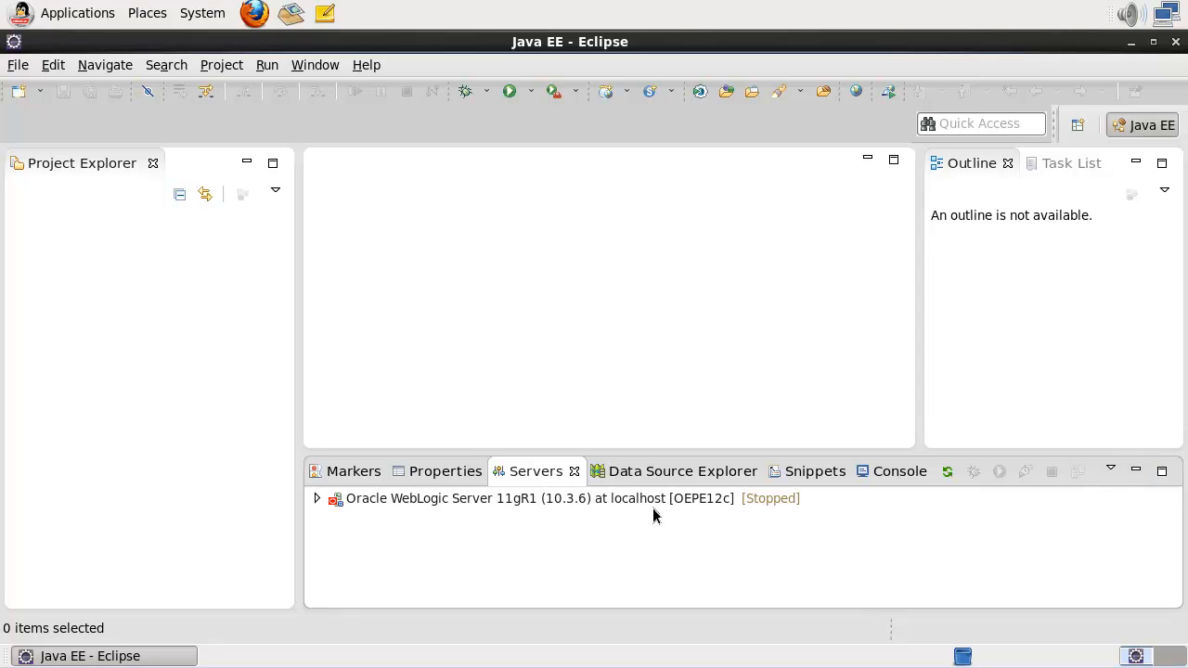
left_click(316, 501)
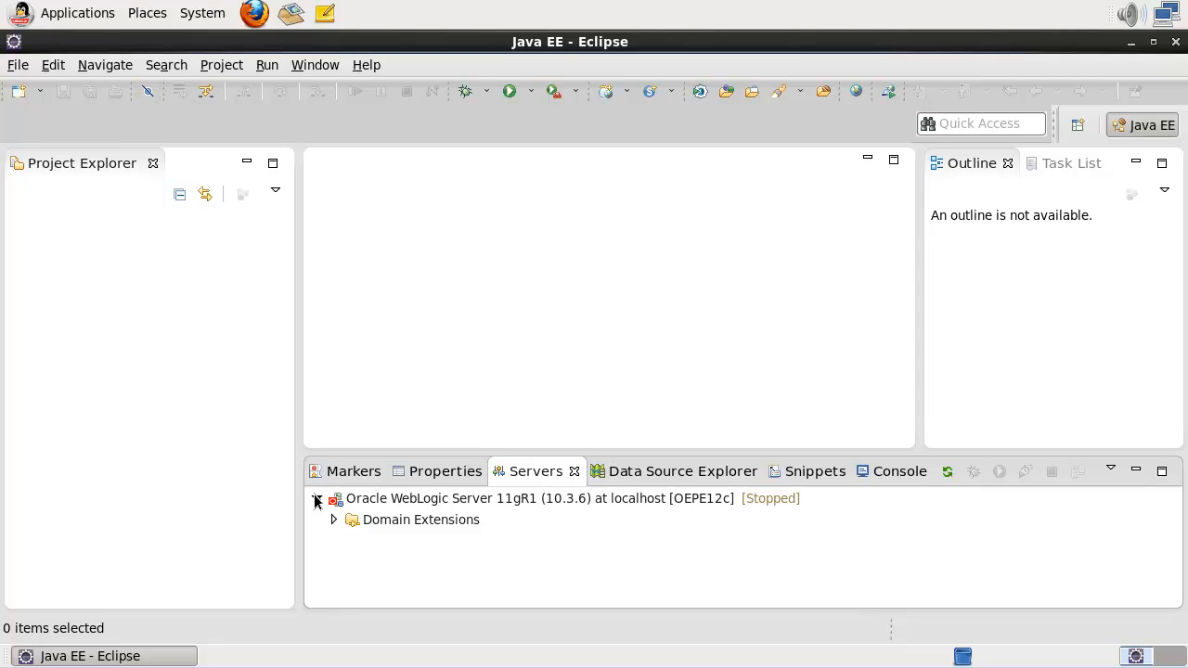
left_click(333, 521)
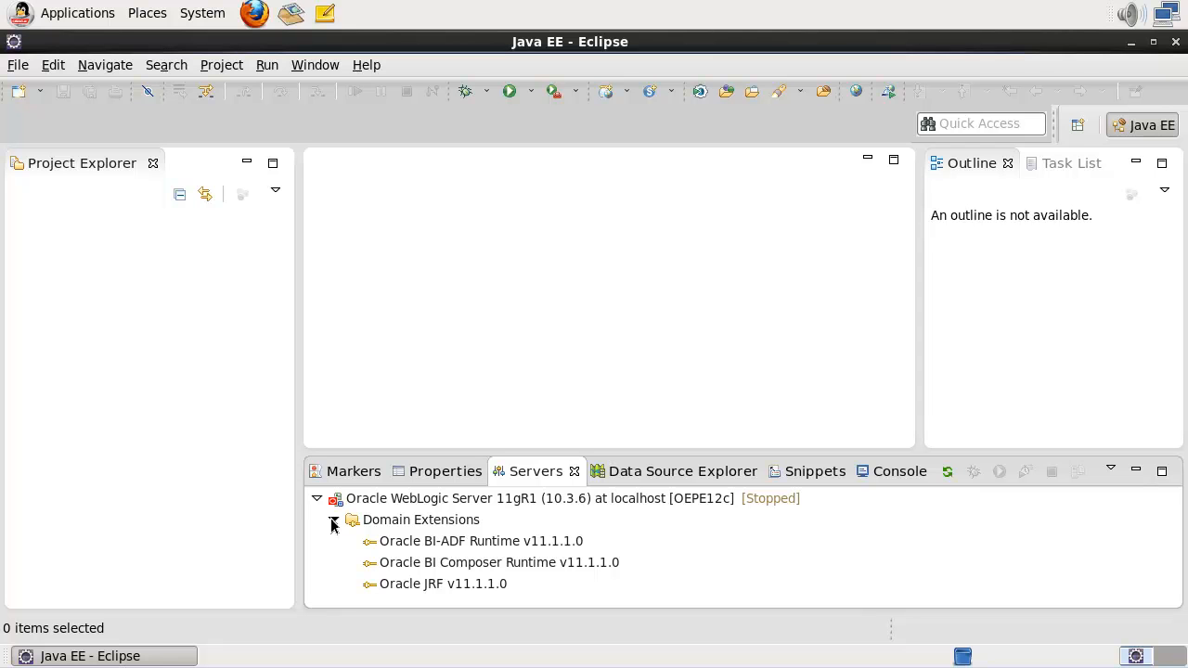
- Start the WebLogic server at localhost [OEPE12c] and maximize the Console to follow its log
left_click(401, 505)
right_click(401, 499)
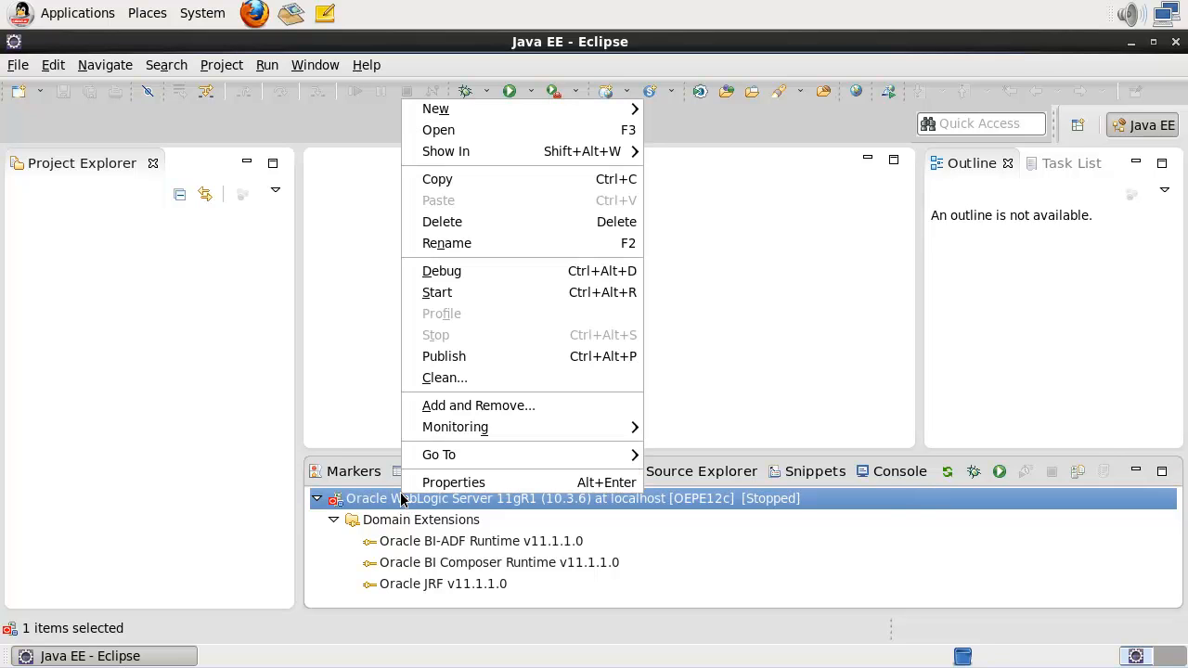
left_click(458, 301)
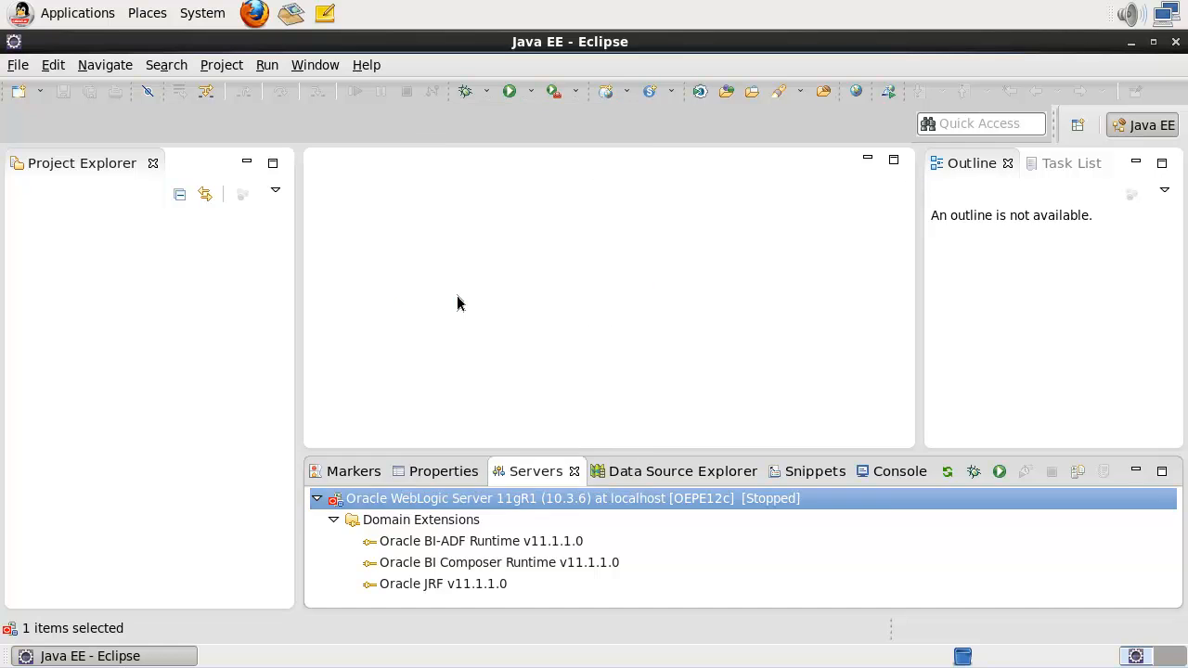
double_click(879, 471)
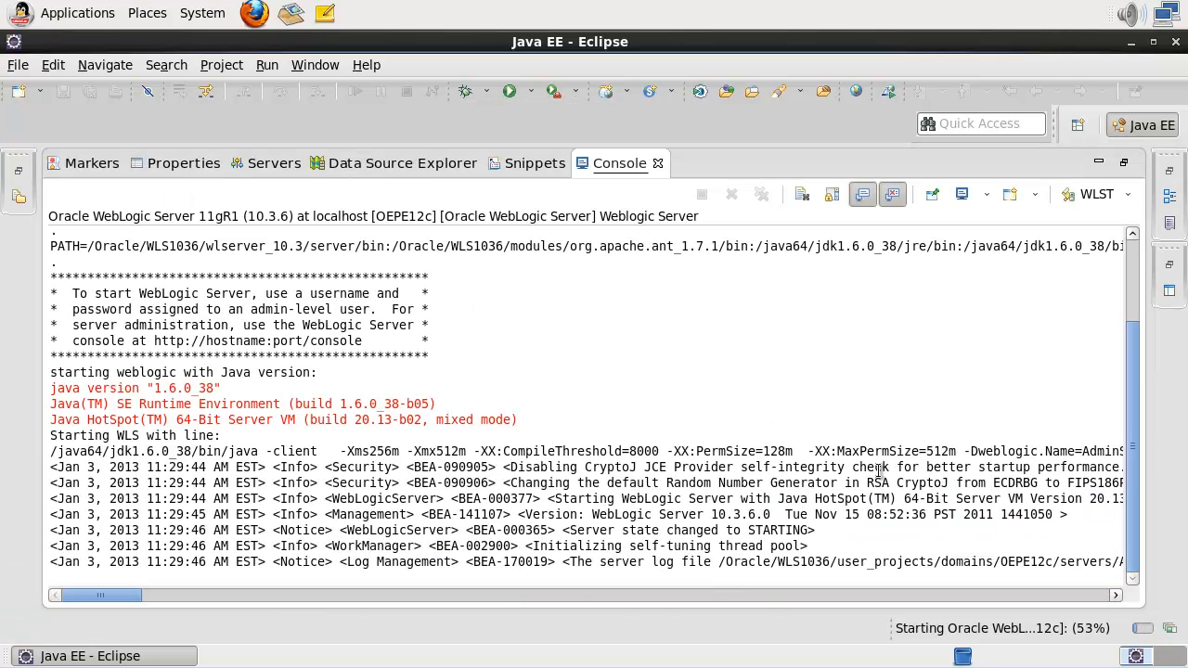